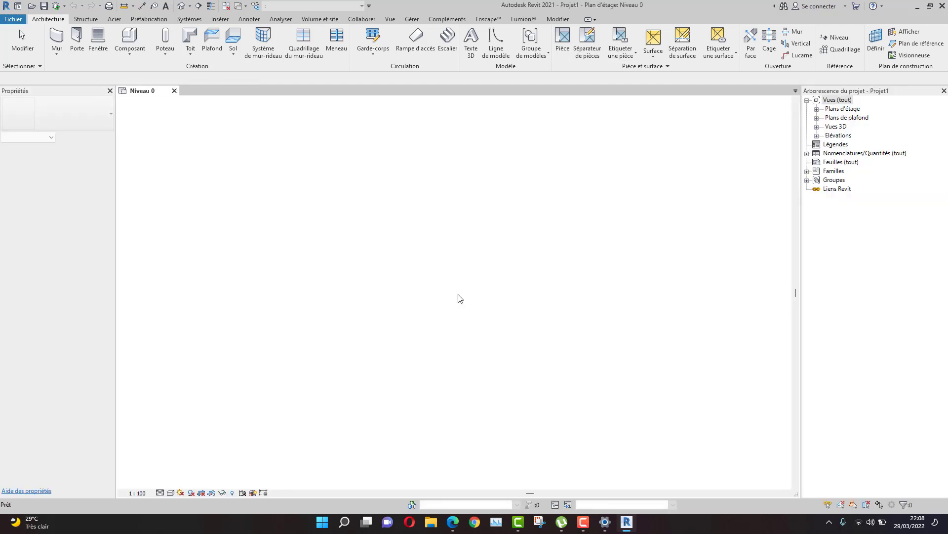
# Set the project's length units to Mètres with 0 décimales.
pyautogui.scroll(3, 419, 296)
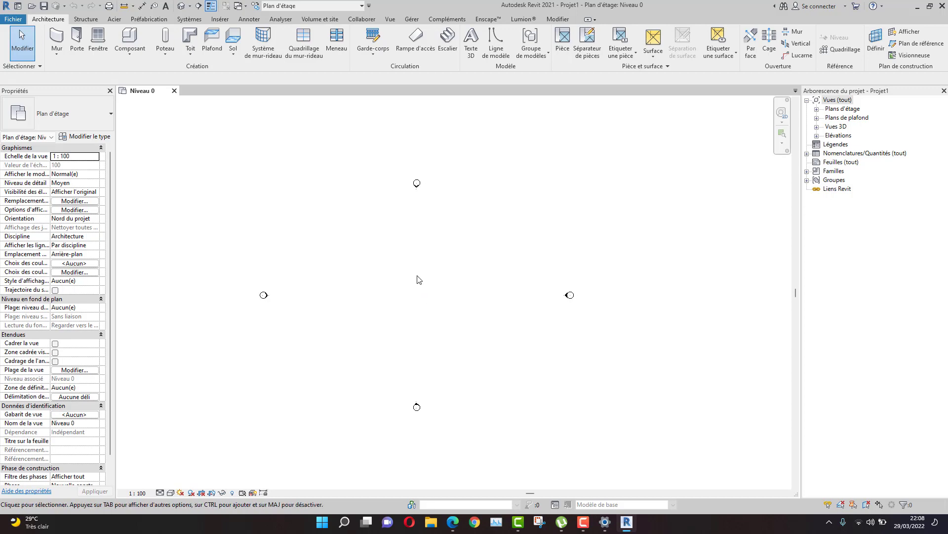
pyautogui.moveTo(425, 283); pyautogui.dragTo(428, 286, button='middle')
pyautogui.press('u')
pyautogui.press('n')
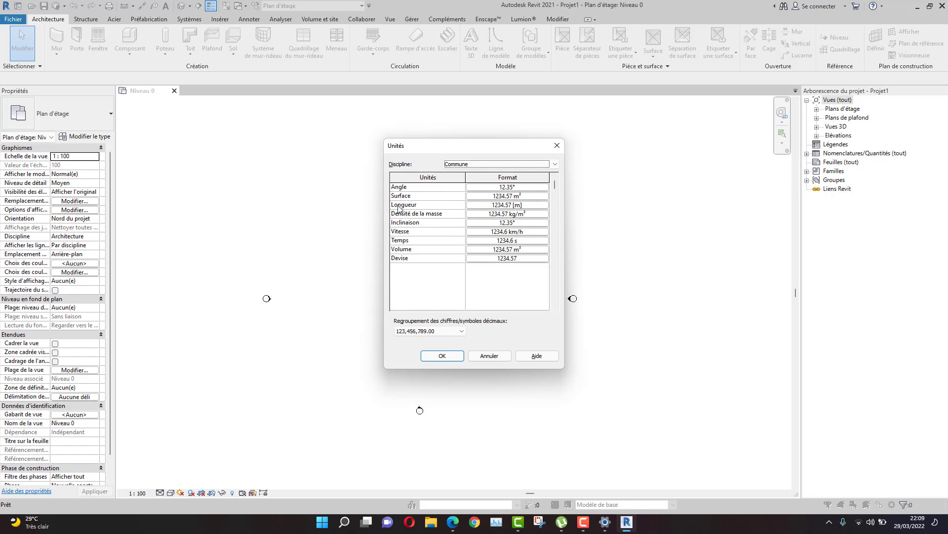
pyautogui.click(514, 205)
pyautogui.click(492, 204)
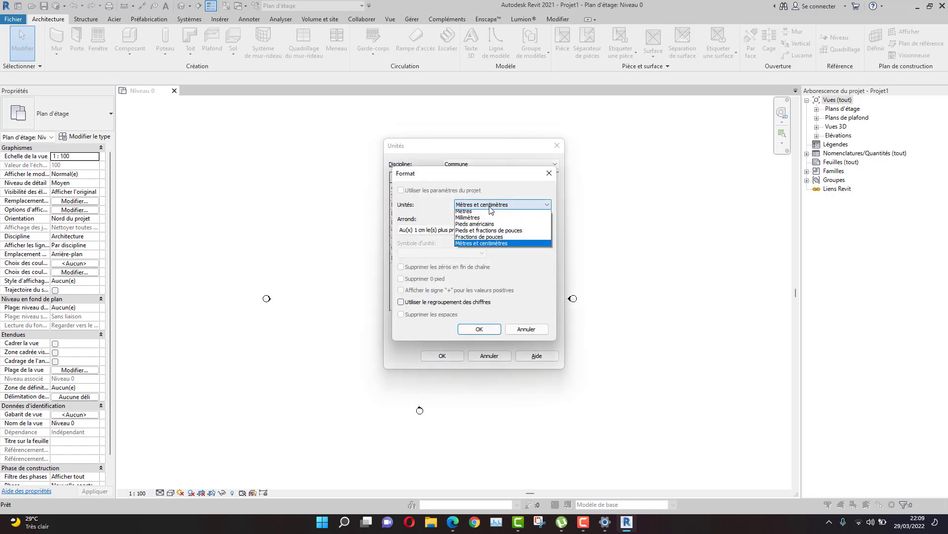
pyautogui.click(467, 239)
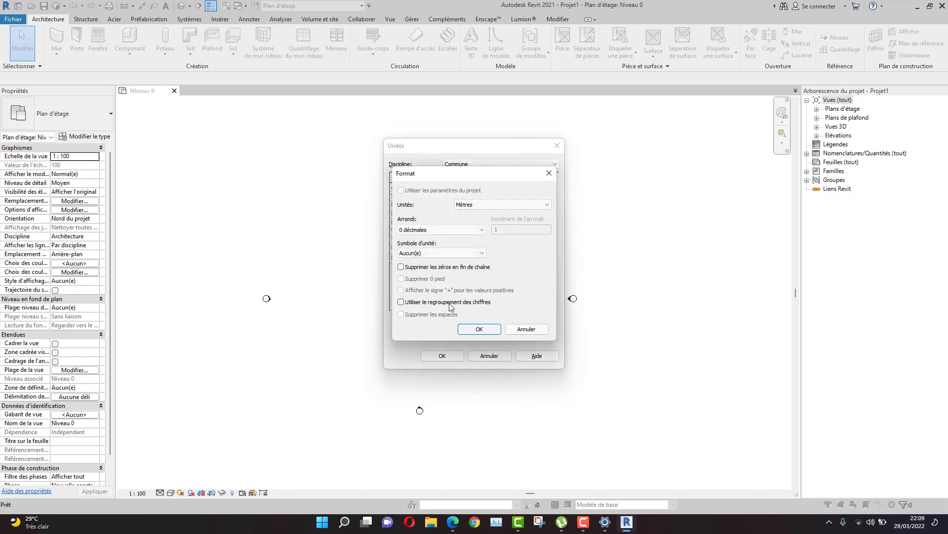
pyautogui.click(480, 330)
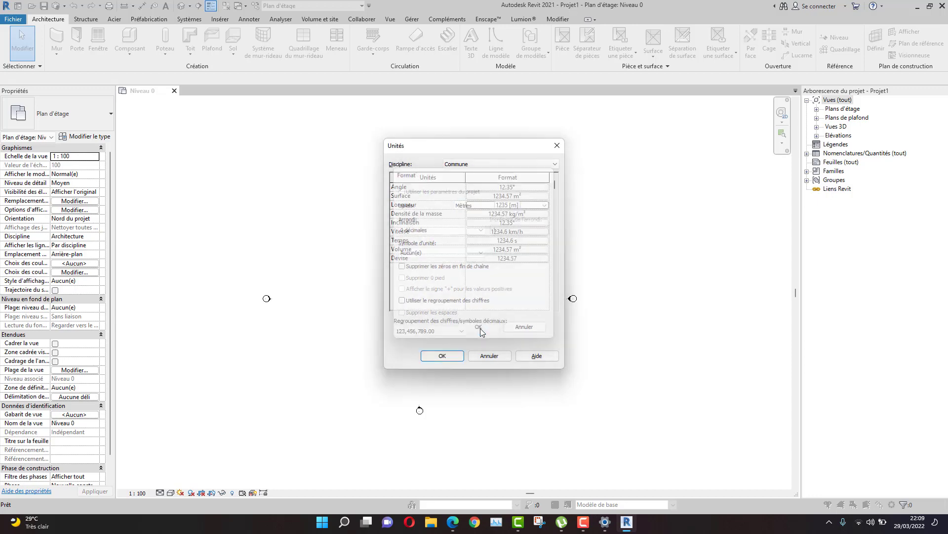
pyautogui.click(442, 356)
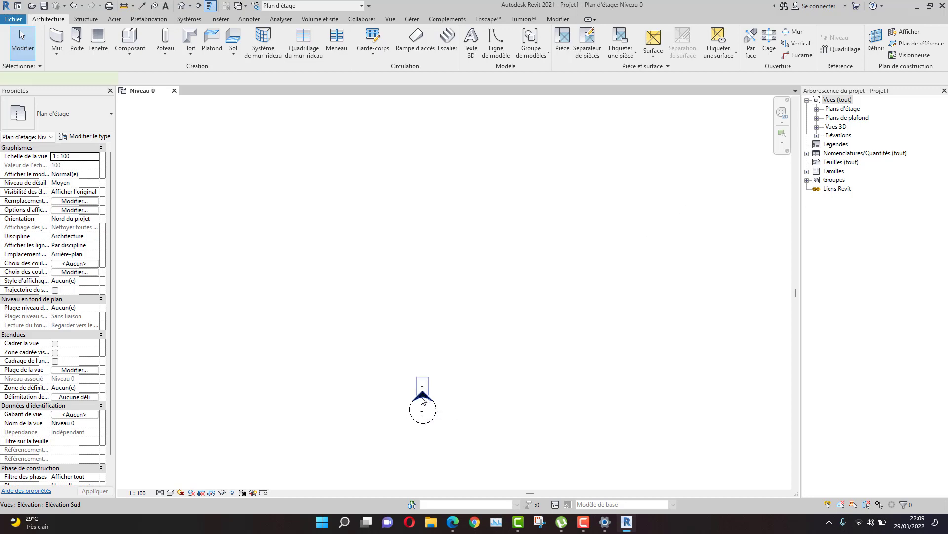
# Open the south elevation from its marker in the Niveau 0 plan and bring the level heads into view.
pyautogui.doubleClick(422, 400)
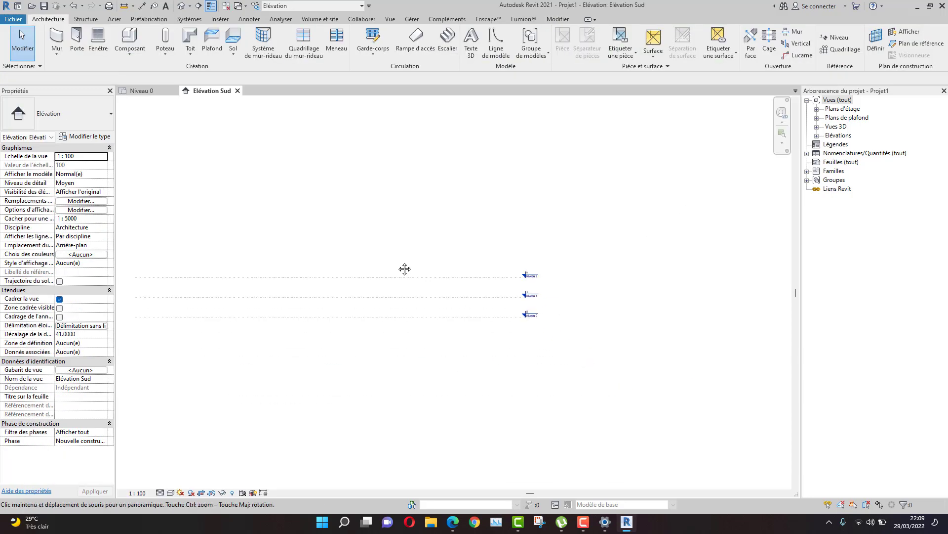
pyautogui.scroll(2, 568, 307)
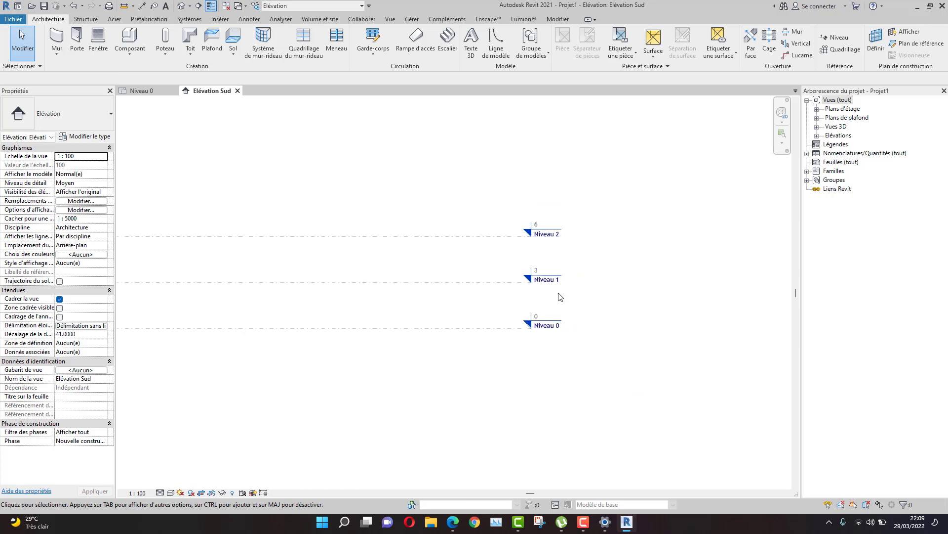
pyautogui.scroll(2, 546, 291)
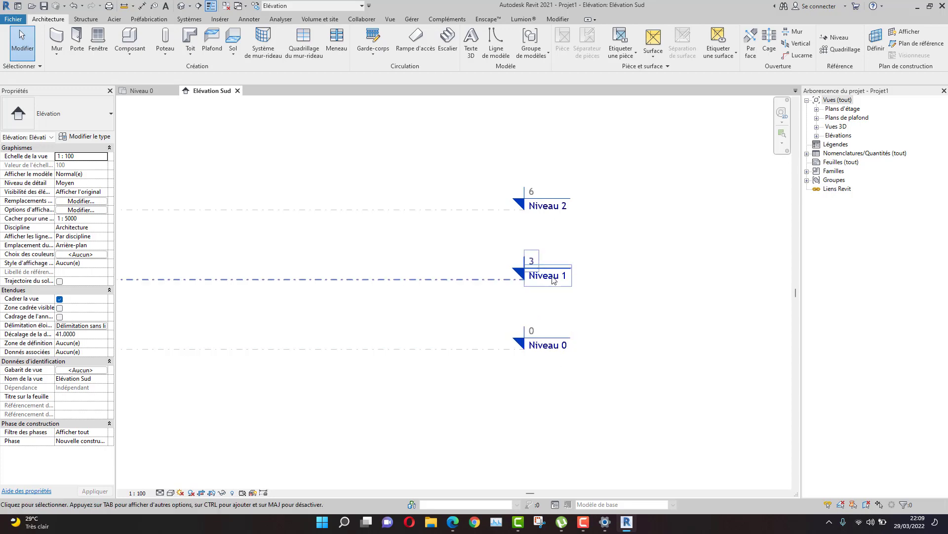
pyautogui.moveTo(430, 240); pyautogui.dragTo(479, 248, button='middle')
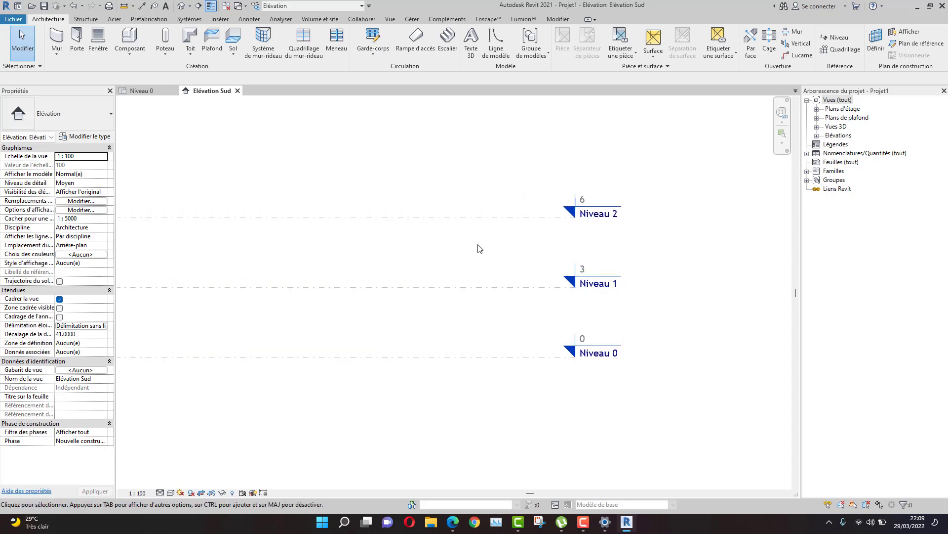
# Draw a new level 3 m above Niveau 2, aligned with both ends of the existing level lines.
pyautogui.click(513, 221)
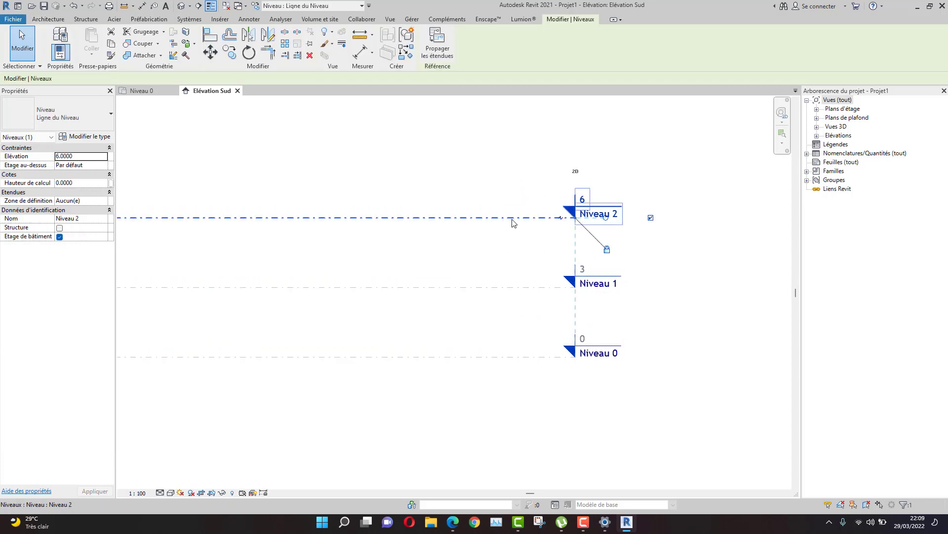
pyautogui.click(408, 51)
pyautogui.moveTo(441, 127); pyautogui.dragTo(619, 163, button='middle')
pyautogui.scroll(-3, 248, 177)
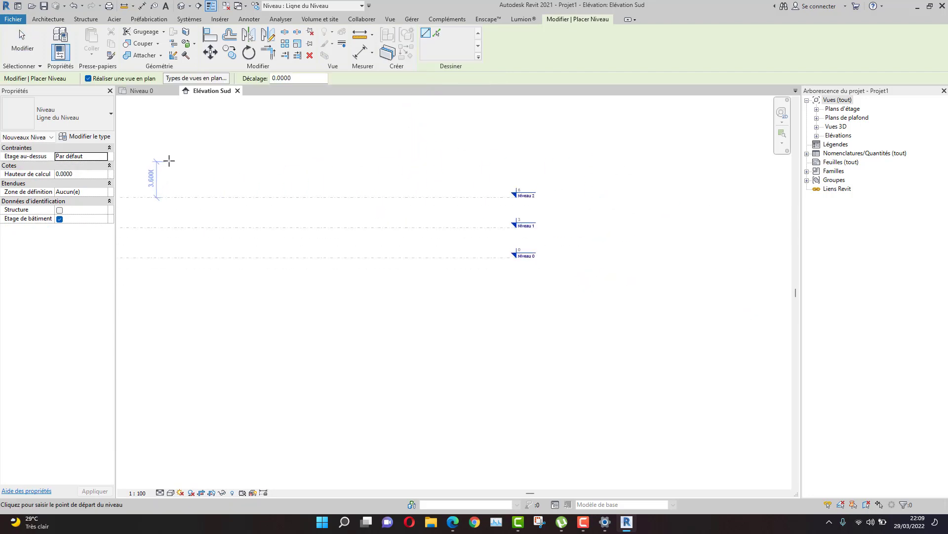
pyautogui.scroll(-1, 172, 160)
pyautogui.moveTo(222, 179); pyautogui.dragTo(393, 212, button='middle')
pyautogui.scroll(-2, 203, 179)
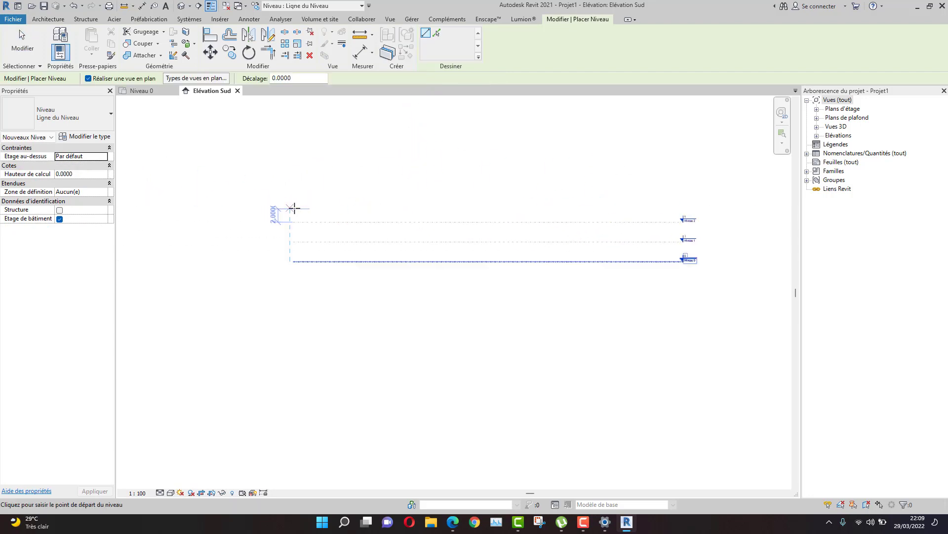
pyautogui.click(293, 203)
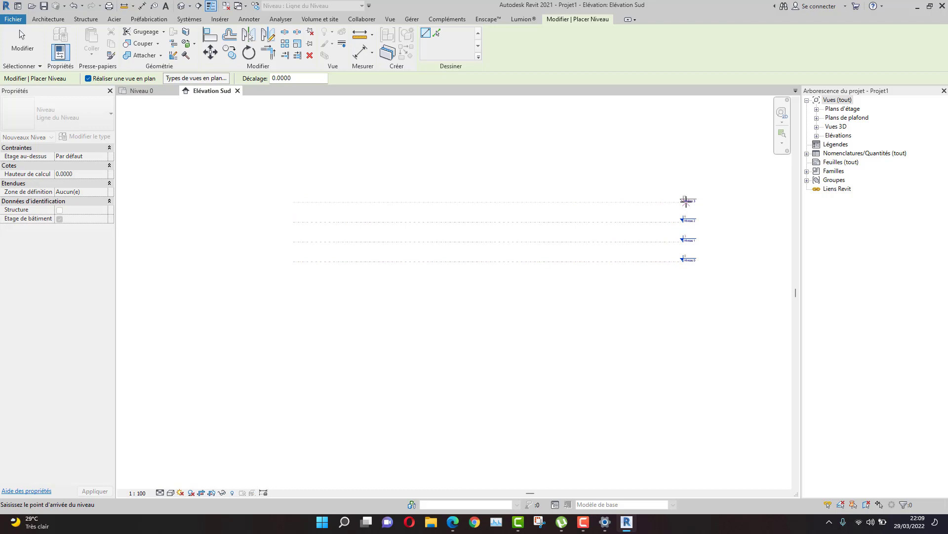
pyautogui.click(685, 201)
# Check the project's floor plans (Plans d'étage) for the view of the new level.
pyautogui.click(819, 114)
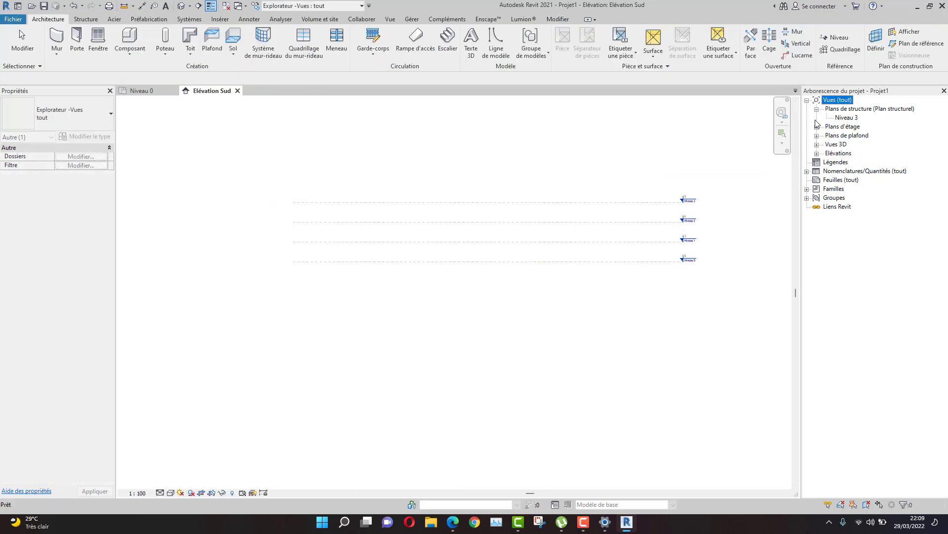
pyautogui.click(817, 110)
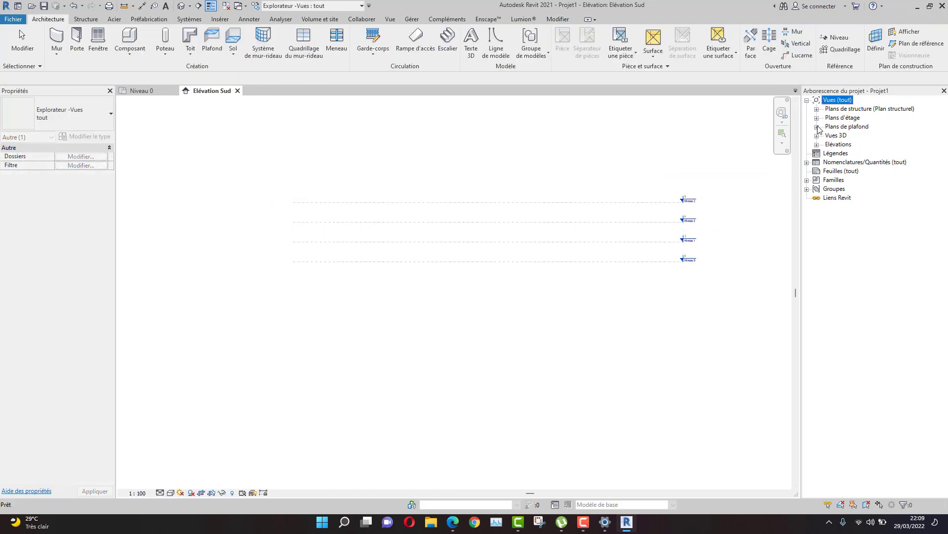
pyautogui.click(817, 118)
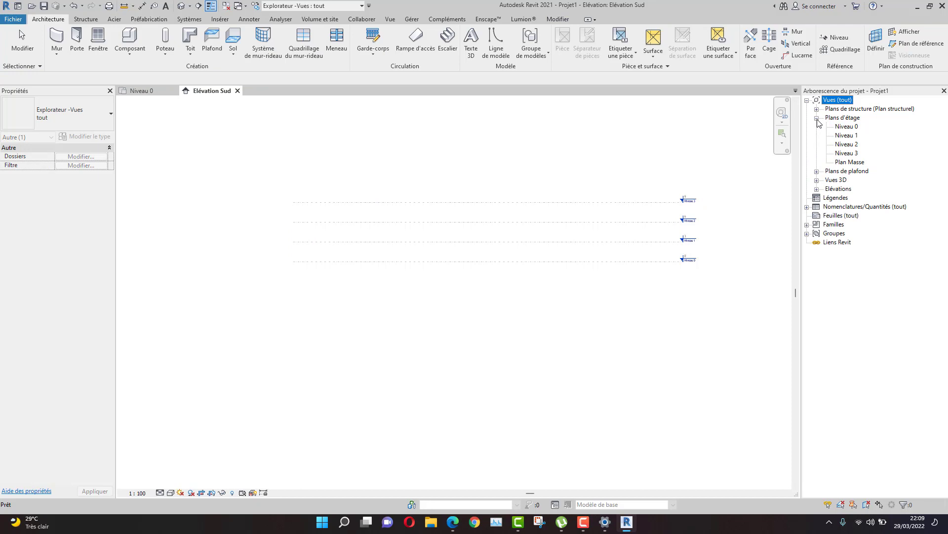
# Draw another level 3 m above Niveau 3, at elevation 12, aligned with the ends of the levels below.
pyautogui.click(352, 213)
pyautogui.click(363, 203)
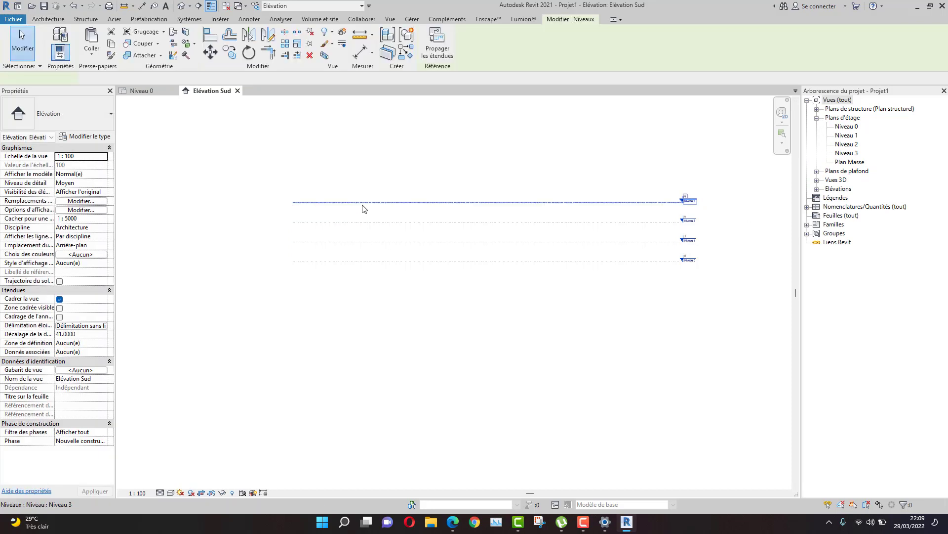
pyautogui.click(410, 54)
pyautogui.click(295, 181)
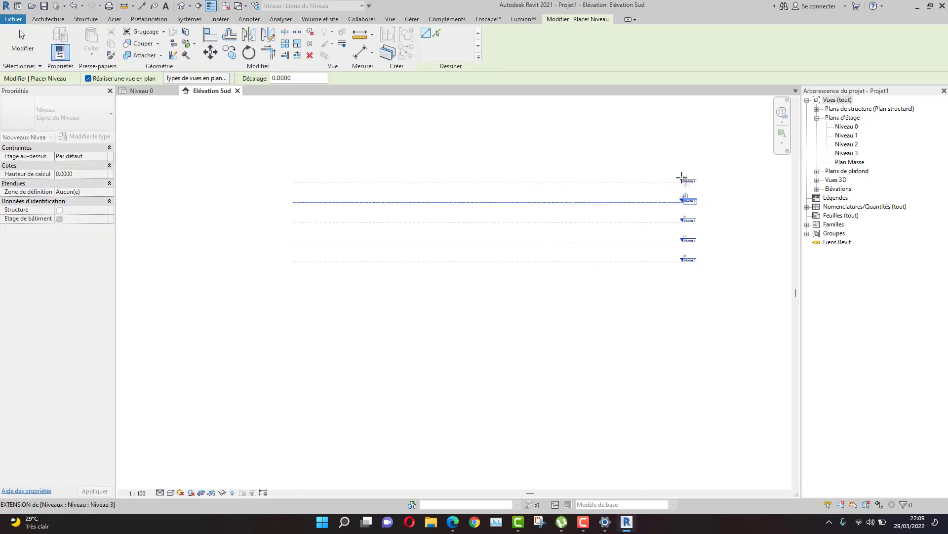
pyautogui.click(682, 178)
pyautogui.scroll(2, 669, 226)
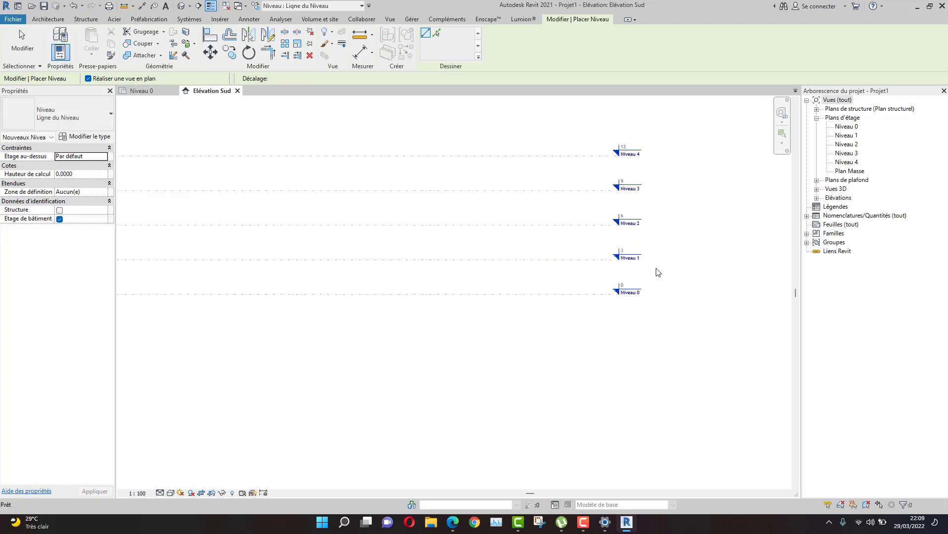
pyautogui.press('Escape')
# Measure the spacing between successive levels from Niveau 0 to Niveau 4 with an aligned dimension chain, without placing it.
pyautogui.scroll(8, 647, 266)
pyautogui.moveTo(595, 261); pyautogui.dragTo(554, 415, button='middle')
pyautogui.moveTo(555, 332); pyautogui.dragTo(555, 413, button='middle')
pyautogui.moveTo(557, 306); pyautogui.dragTo(560, 368, button='middle')
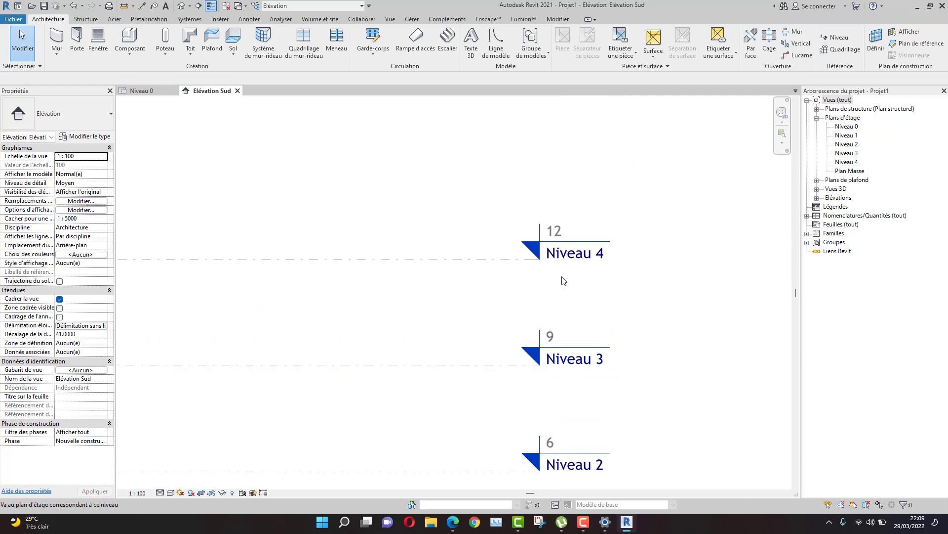
pyautogui.scroll(-3, 564, 280)
pyautogui.moveTo(475, 308); pyautogui.dragTo(485, 202, button='middle')
pyautogui.click(142, 6)
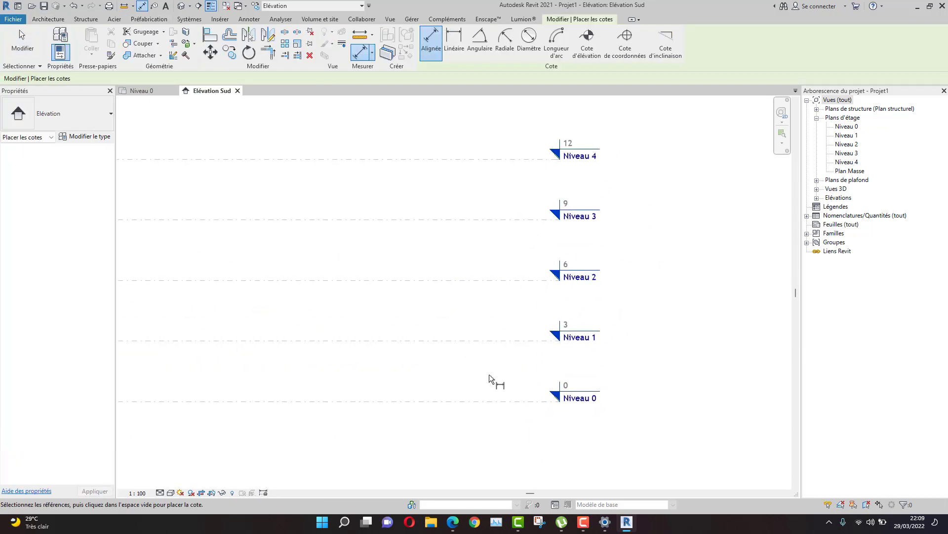
pyautogui.click(494, 401)
pyautogui.click(498, 341)
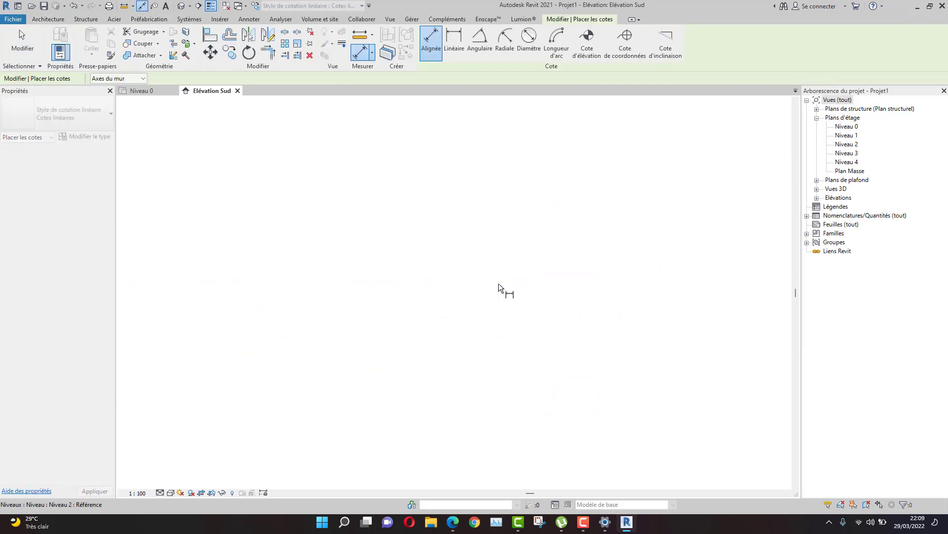
pyautogui.click(499, 281)
pyautogui.click(497, 221)
pyautogui.click(501, 162)
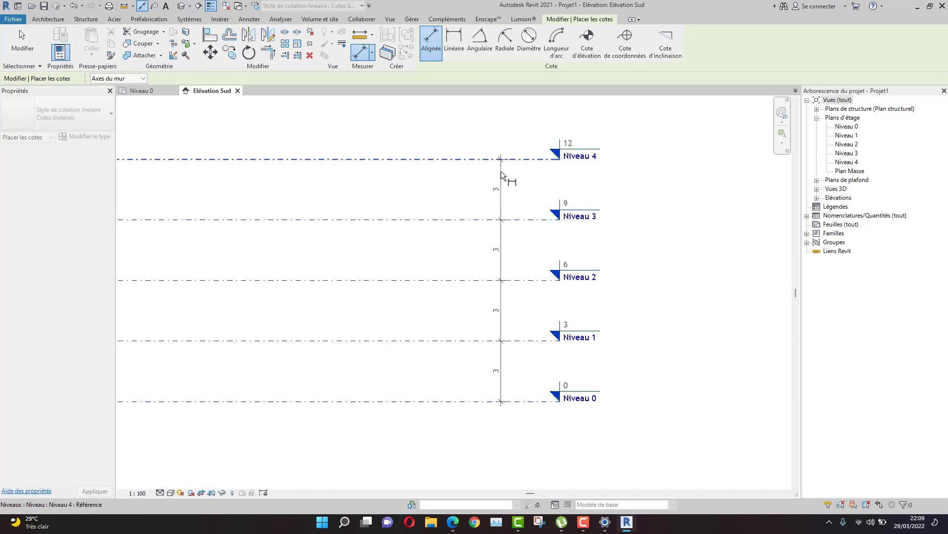
pyautogui.press('Escape')
pyautogui.scroll(-4, 496, 285)
pyautogui.moveTo(443, 331); pyautogui.dragTo(512, 318, button='middle')
pyautogui.press('Escape')
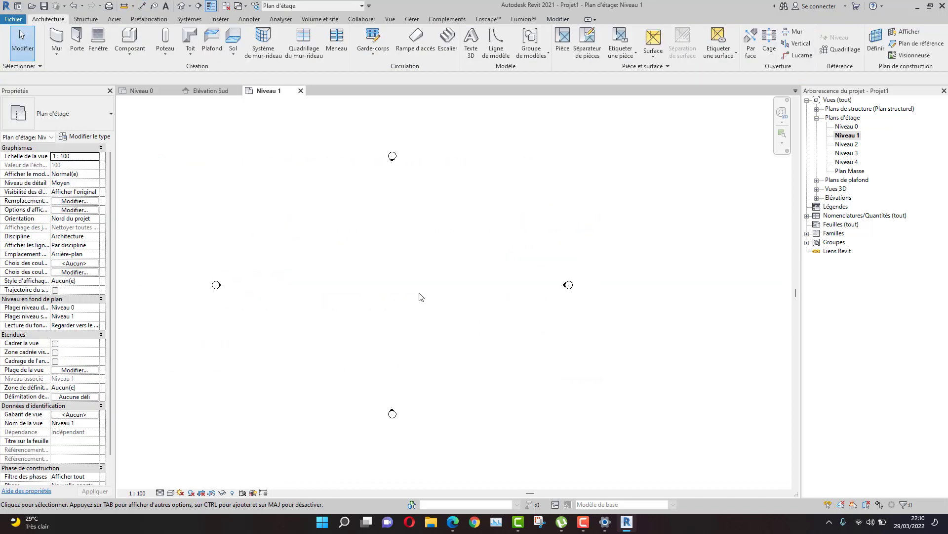
# Return to the Niveau 0 floor plan.
pyautogui.moveTo(421, 296); pyautogui.dragTo(394, 311, button='middle')
pyautogui.click(142, 90)
pyautogui.scroll(2, 393, 303)
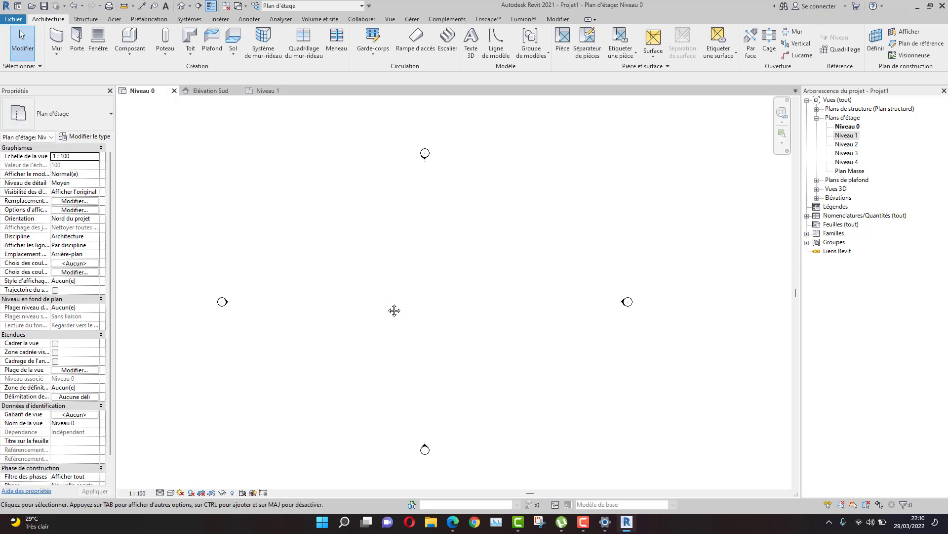
# Draw a vertical reference plane in the Niveau 0 plan, just inside the west elevation marker.
pyautogui.click(921, 44)
pyautogui.moveTo(379, 301); pyautogui.dragTo(383, 267, button='middle')
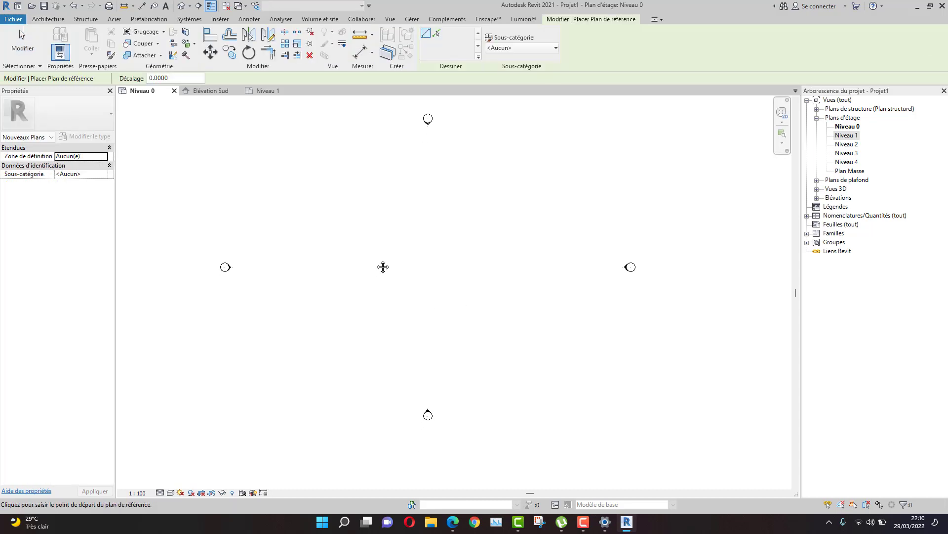
pyautogui.click(285, 160)
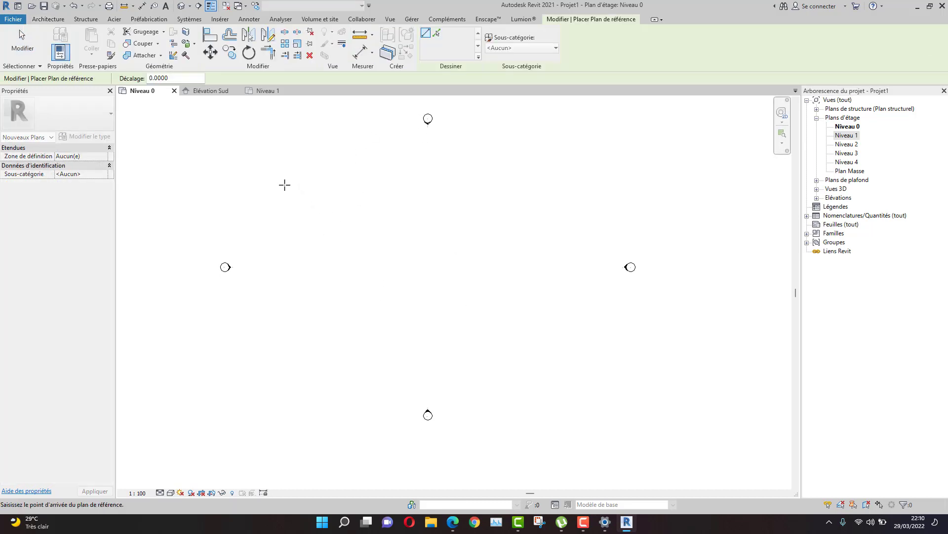
pyautogui.click(284, 415)
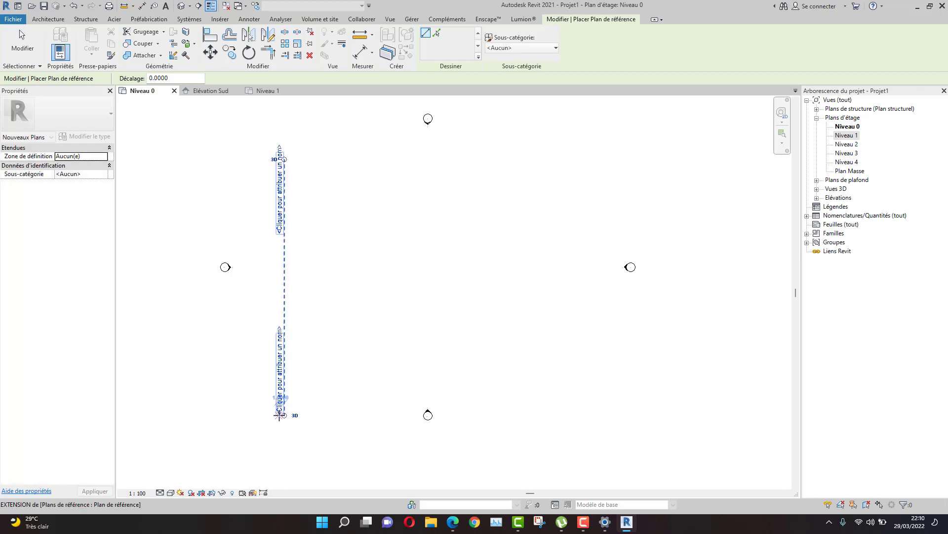
pyautogui.press('Escape')
pyautogui.press('Escape')
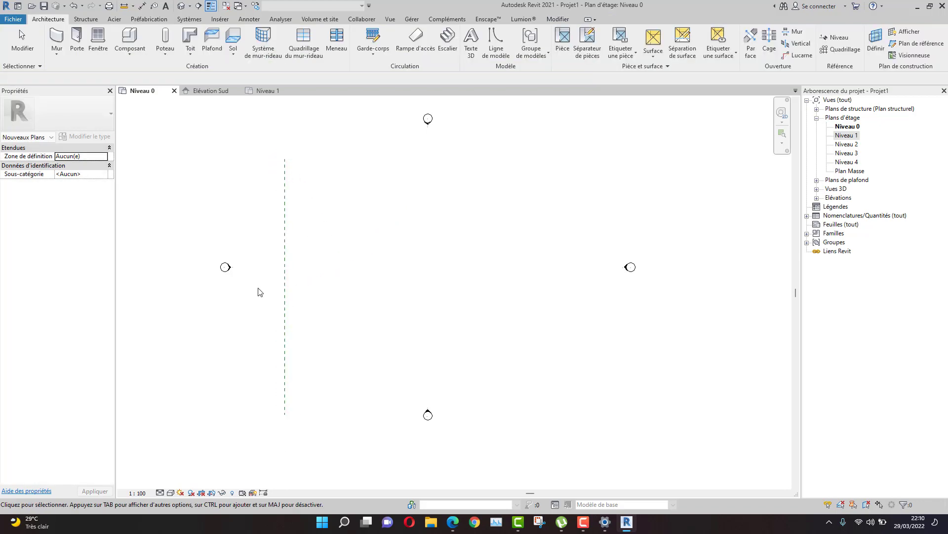
# Draw a second vertical reference plane midway between the west and east elevation markers, its upper end aligned with the first plane.
pyautogui.click(285, 259)
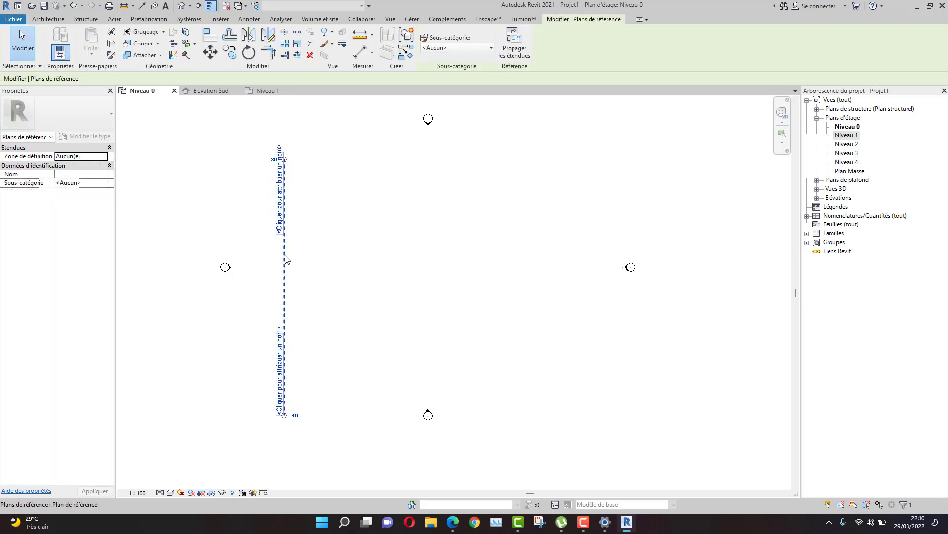
pyautogui.click(424, 242)
pyautogui.press('r')
pyautogui.press('p')
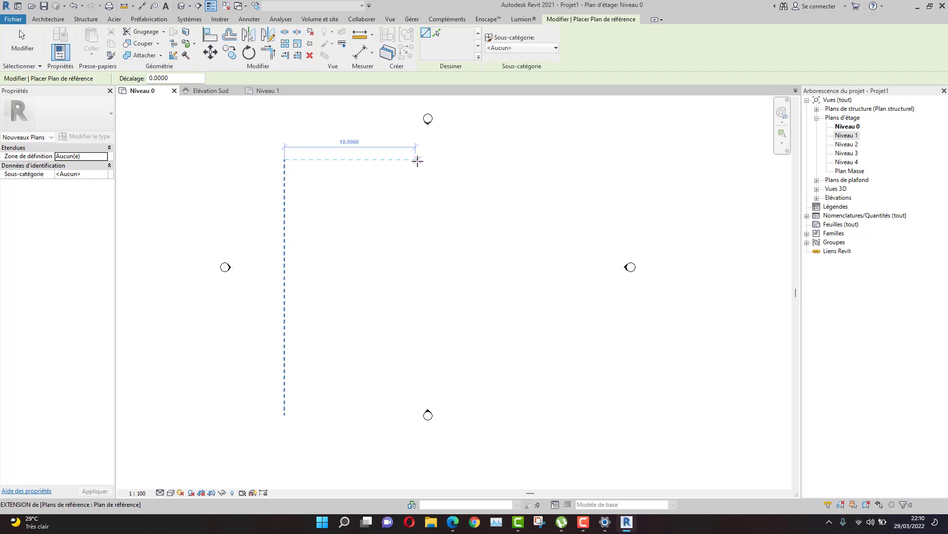
pyautogui.click(427, 161)
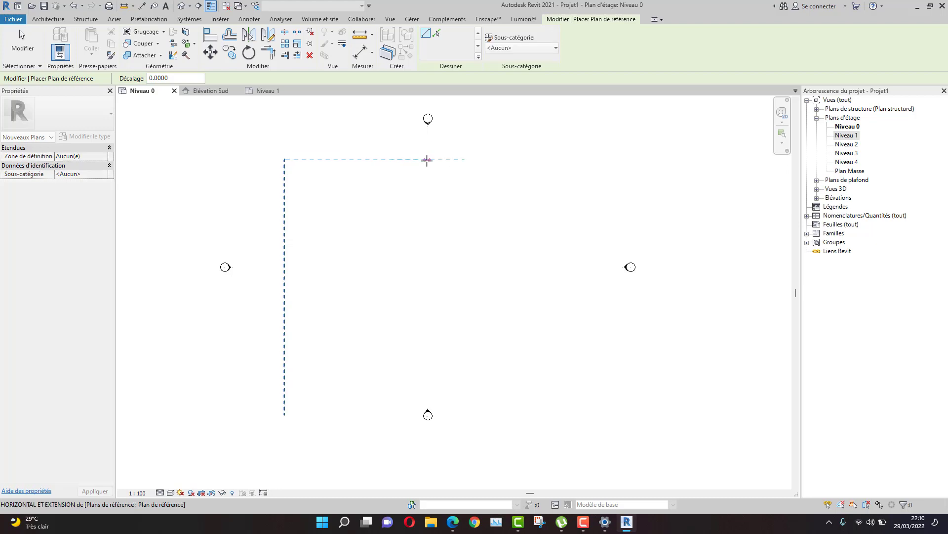
pyautogui.click(429, 401)
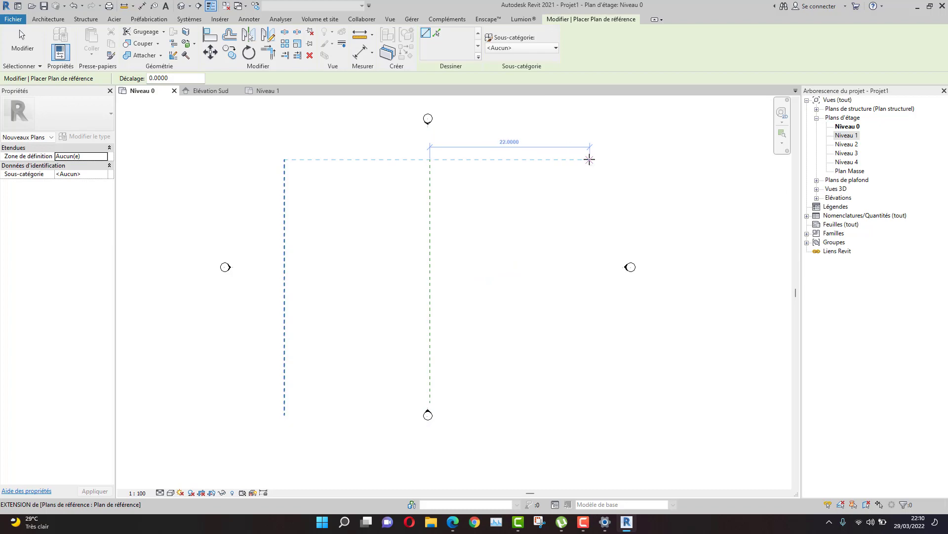
# Draw a third vertical reference plane about 20 m east of the middle one, just inside the east elevation marker.
pyautogui.click(576, 159)
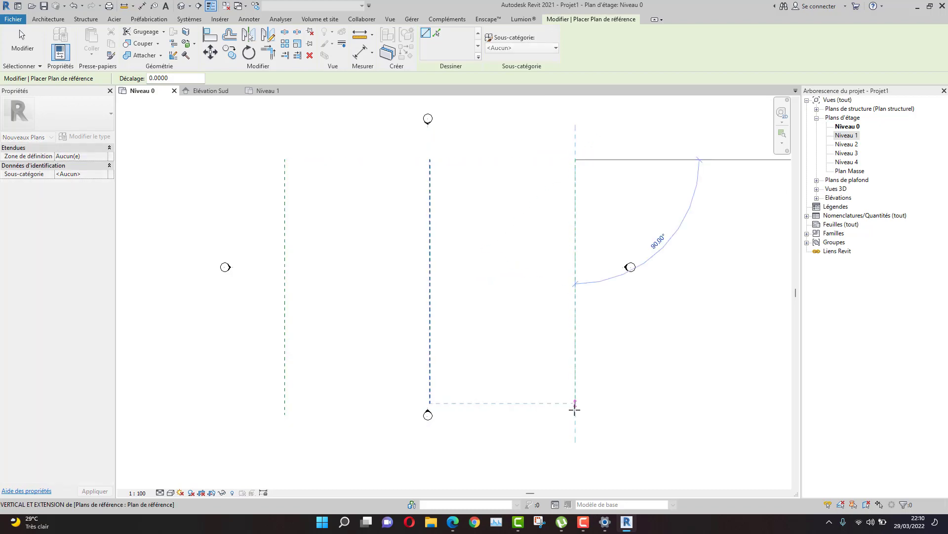
pyautogui.click(576, 408)
pyautogui.press('Escape')
pyautogui.press('Escape')
pyautogui.scroll(-2, 417, 205)
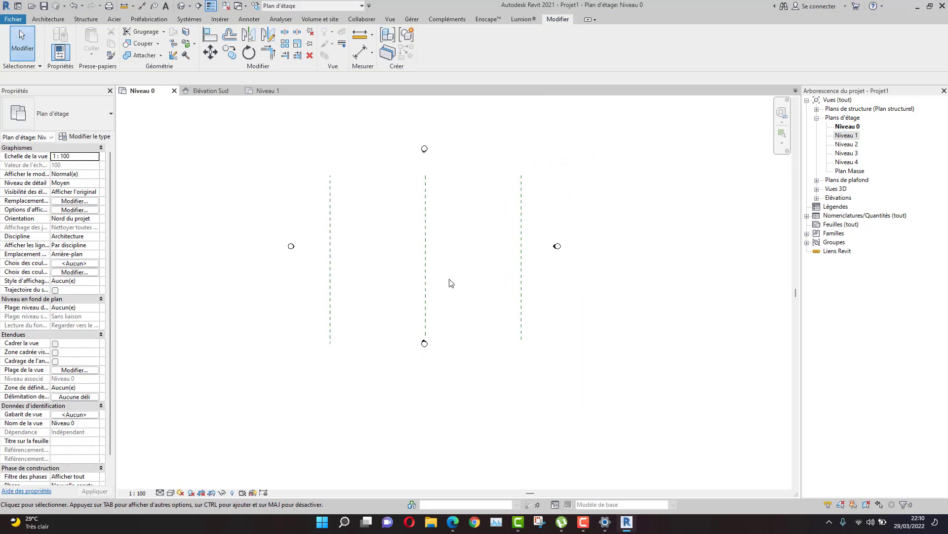
pyautogui.moveTo(391, 212); pyautogui.dragTo(390, 235, button='middle')
pyautogui.scroll(-1, 390, 235)
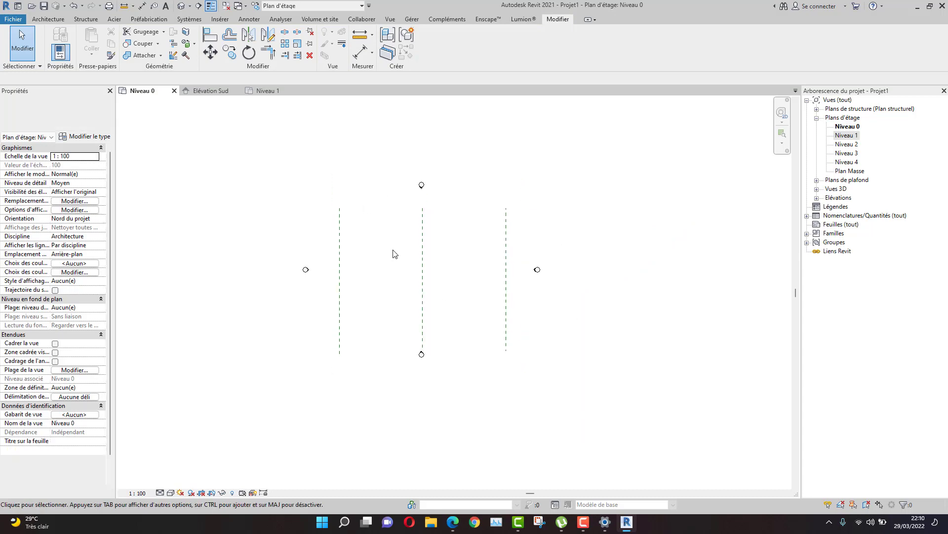
# Draw a horizontal reference plane across the middle of the three vertical planes, from the west plane to the east plane.
pyautogui.click(341, 222)
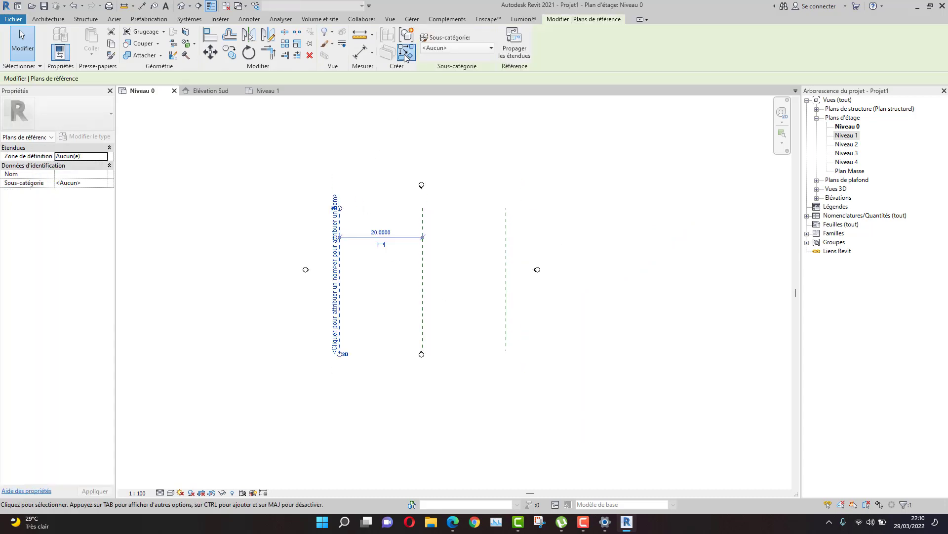
pyautogui.click(406, 54)
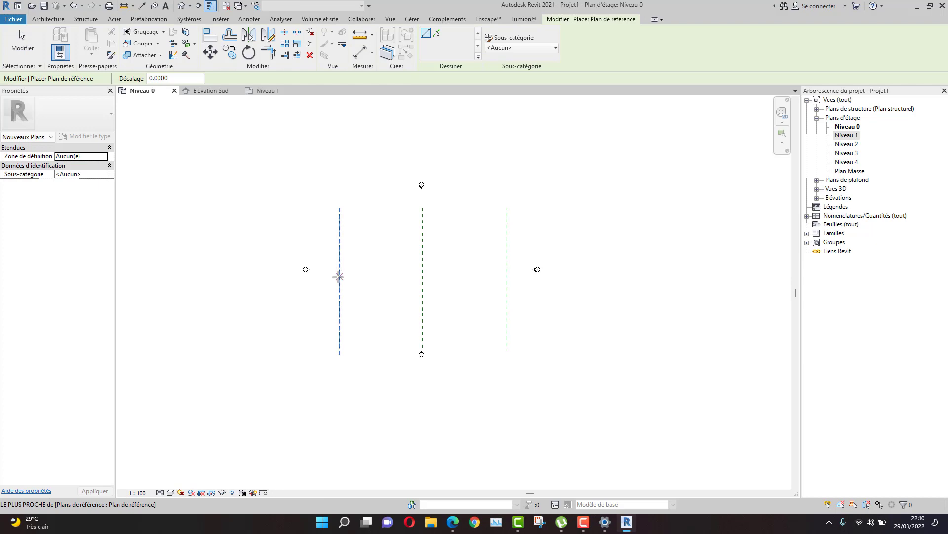
pyautogui.click(339, 276)
pyautogui.click(507, 276)
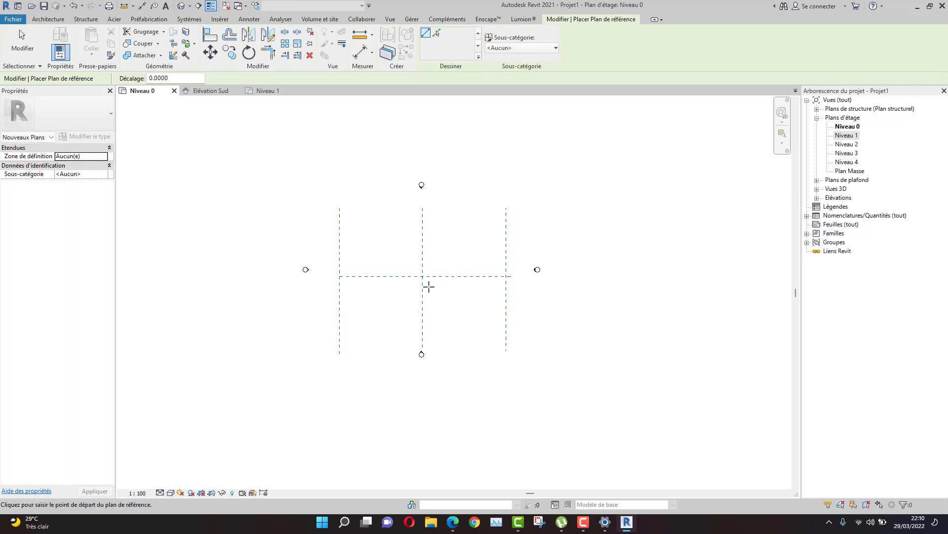
# Draw two horizontal reference planes spanning the west and east planes, about 20 m north and 20 m south of the middle horizontal plane.
pyautogui.scroll(2, 428, 286)
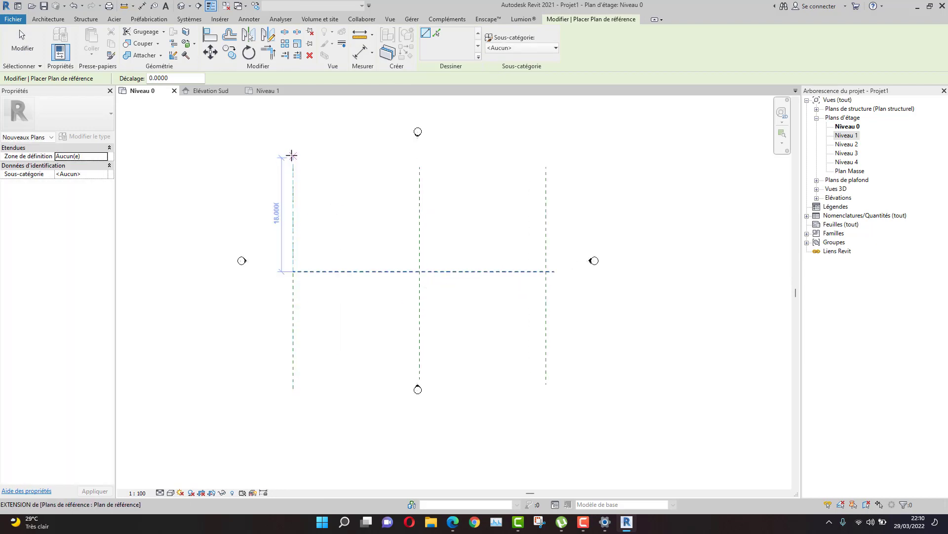
pyautogui.click(292, 146)
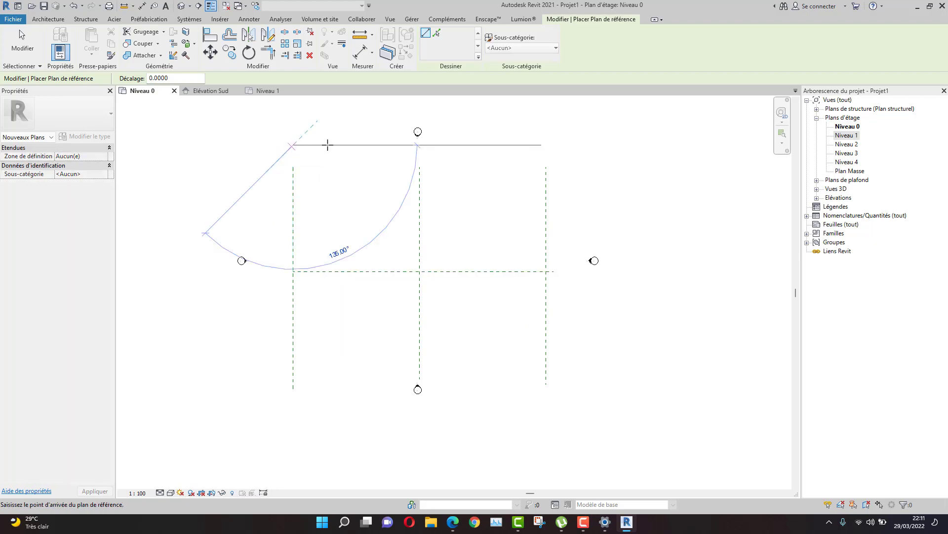
pyautogui.click(546, 145)
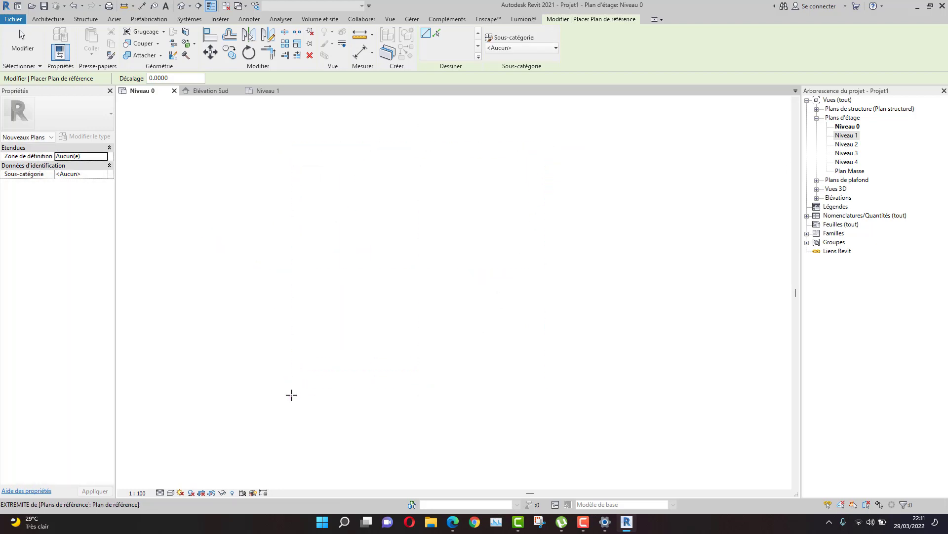
pyautogui.click(292, 398)
pyautogui.click(546, 397)
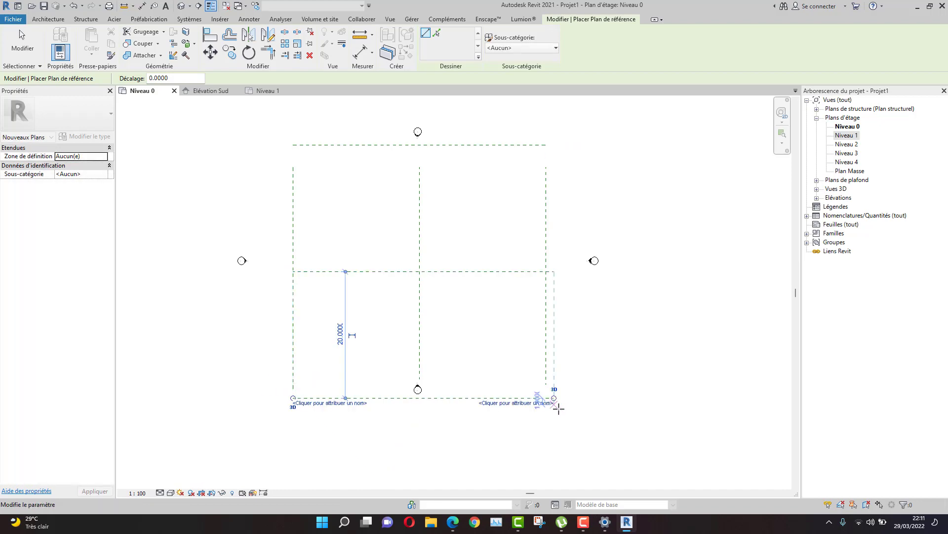
pyautogui.moveTo(557, 409); pyautogui.dragTo(579, 292, button='middle')
pyautogui.press('Escape')
pyautogui.press('Escape')
# Move the south and north elevation markers outward so they lie outside the outer horizontal reference planes.
pyautogui.moveTo(497, 346); pyautogui.dragTo(493, 343)
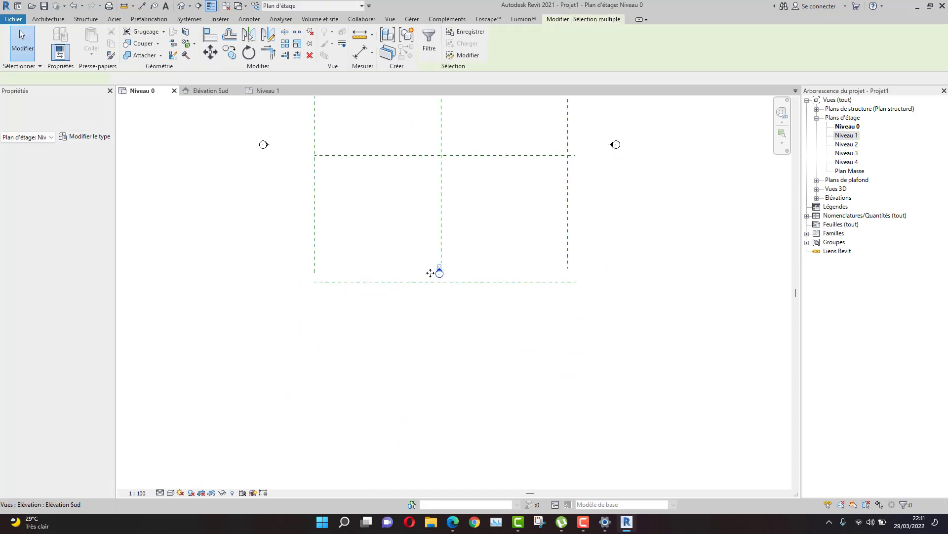
pyautogui.moveTo(433, 409); pyautogui.dragTo(443, 353)
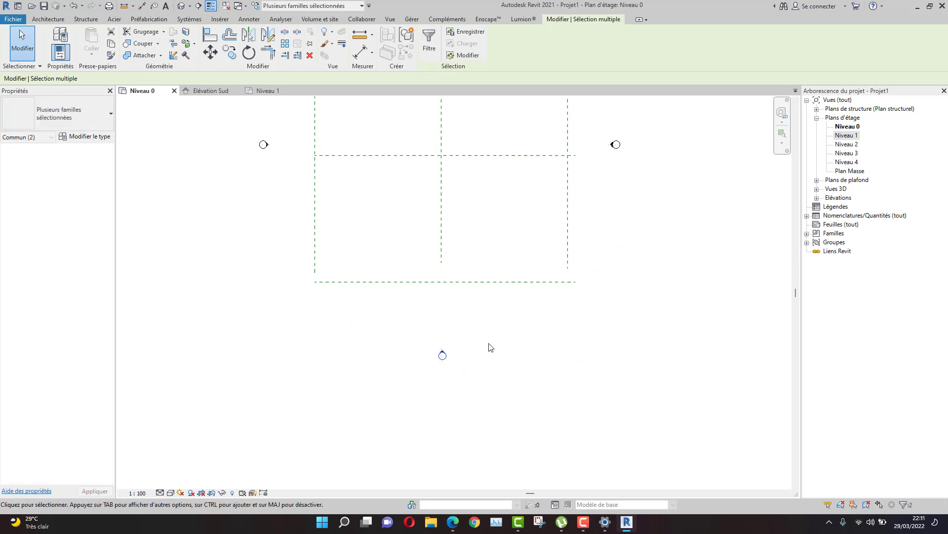
pyautogui.click(489, 345)
pyautogui.scroll(-2, 488, 326)
pyautogui.moveTo(489, 321)
pyautogui.mouseDown(button='middle')
pyautogui.moveTo(484, 365)
pyautogui.moveTo(470, 370)
pyautogui.mouseUp(button='middle')
pyautogui.scroll(1, 412, 150)
pyautogui.moveTo(413, 145)
pyautogui.mouseDown()
pyautogui.moveTo(467, 204)
pyautogui.moveTo(446, 142)
pyautogui.mouseUp()
pyautogui.click(468, 159)
pyautogui.moveTo(470, 165); pyautogui.dragTo(460, 167, button='middle')
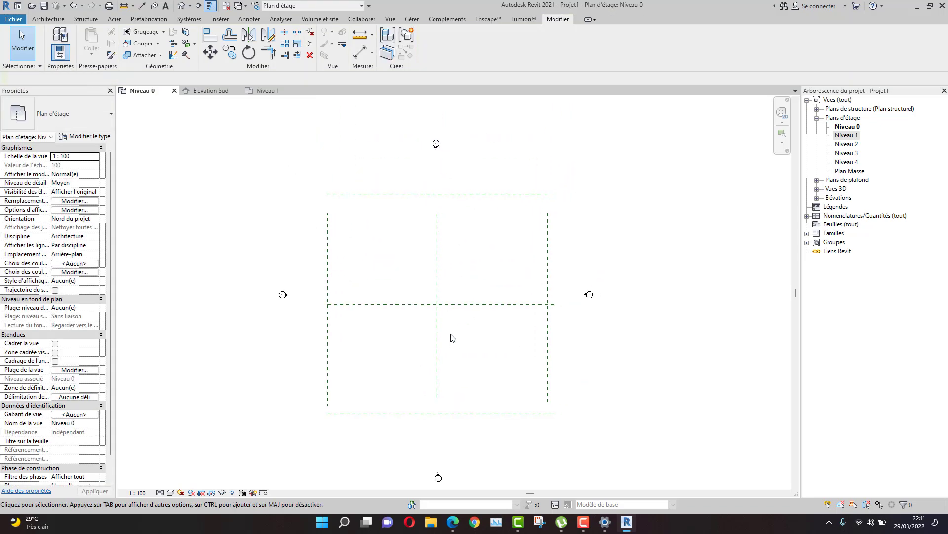
# Extend both ends of the middle vertical reference plane to the north and south horizontal planes.
pyautogui.click(439, 261)
pyautogui.moveTo(438, 214); pyautogui.dragTo(436, 193)
pyautogui.moveTo(445, 322); pyautogui.dragTo(441, 246, button='middle')
pyautogui.moveTo(433, 327); pyautogui.dragTo(434, 338)
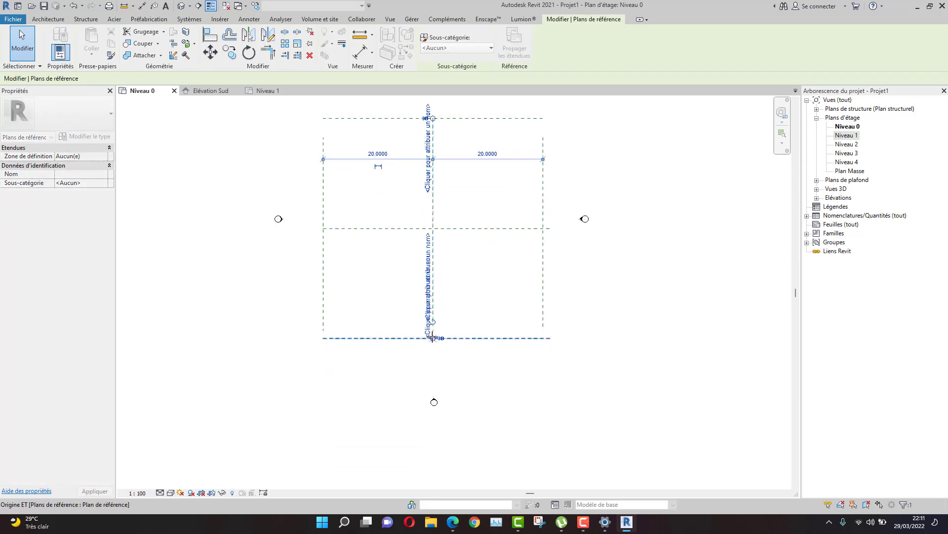
pyautogui.click(370, 277)
# Extend both ends of the west and east vertical reference planes to meet the north and south horizontal planes.
pyautogui.click(323, 327)
pyautogui.moveTo(323, 329); pyautogui.dragTo(324, 338)
pyautogui.click(553, 315)
pyautogui.click(544, 311)
pyautogui.moveTo(543, 327); pyautogui.dragTo(544, 338)
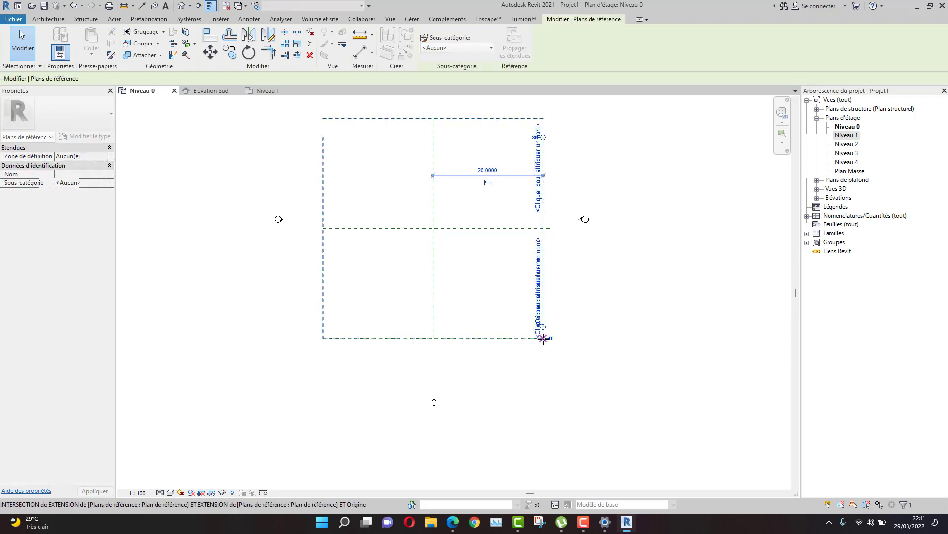
pyautogui.moveTo(544, 139); pyautogui.dragTo(543, 120)
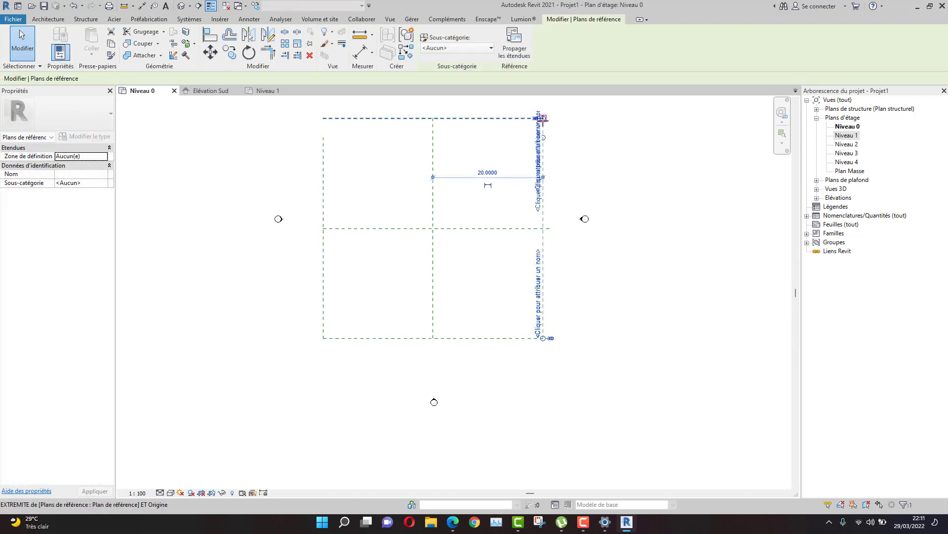
pyautogui.click(323, 158)
pyautogui.moveTo(323, 138); pyautogui.dragTo(323, 118)
pyautogui.click(566, 134)
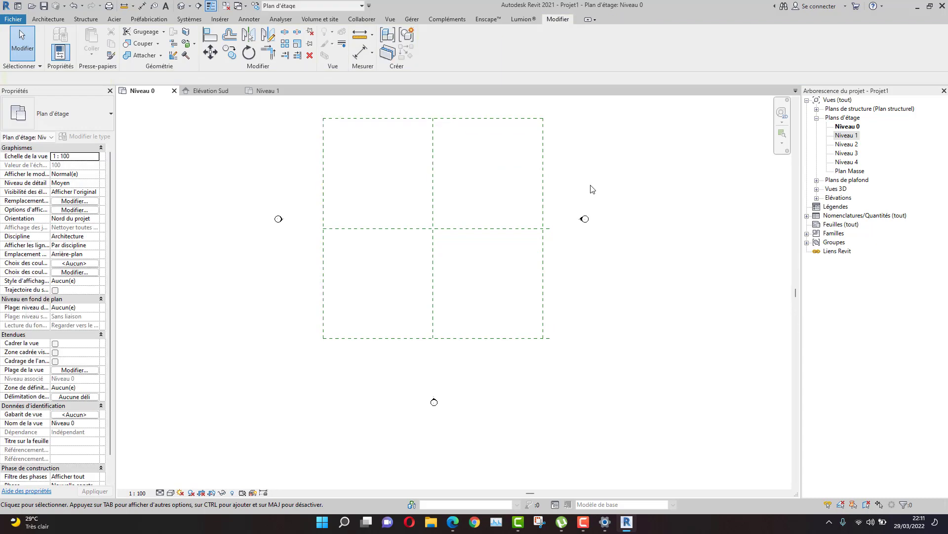
# Set the mass display to show form and floors (Forme et sols) and create an in-place mass named batiment.
pyautogui.moveTo(587, 284); pyautogui.dragTo(580, 320, button='middle')
pyautogui.scroll(-1, 580, 301)
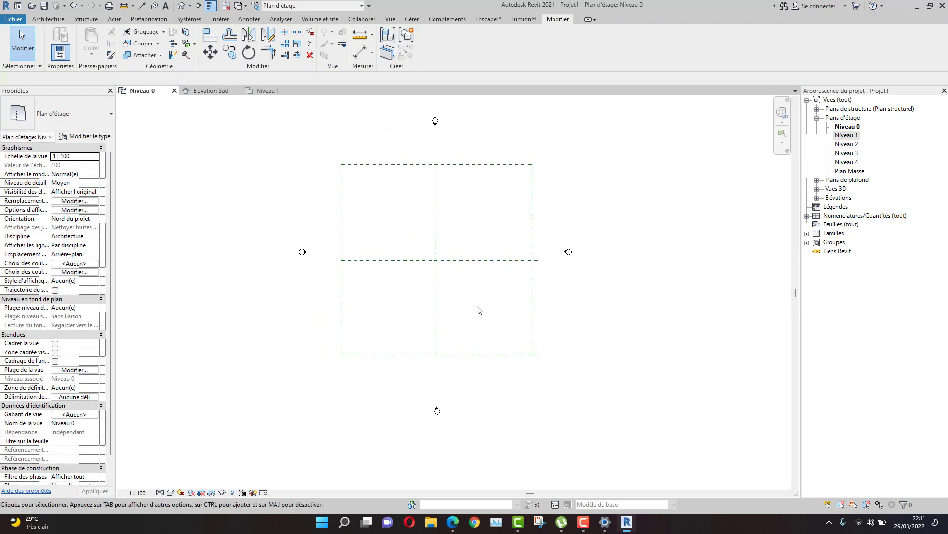
pyautogui.moveTo(479, 309); pyautogui.dragTo(443, 331, button='middle')
pyautogui.moveTo(435, 275); pyautogui.dragTo(426, 247, button='middle')
pyautogui.click(325, 19)
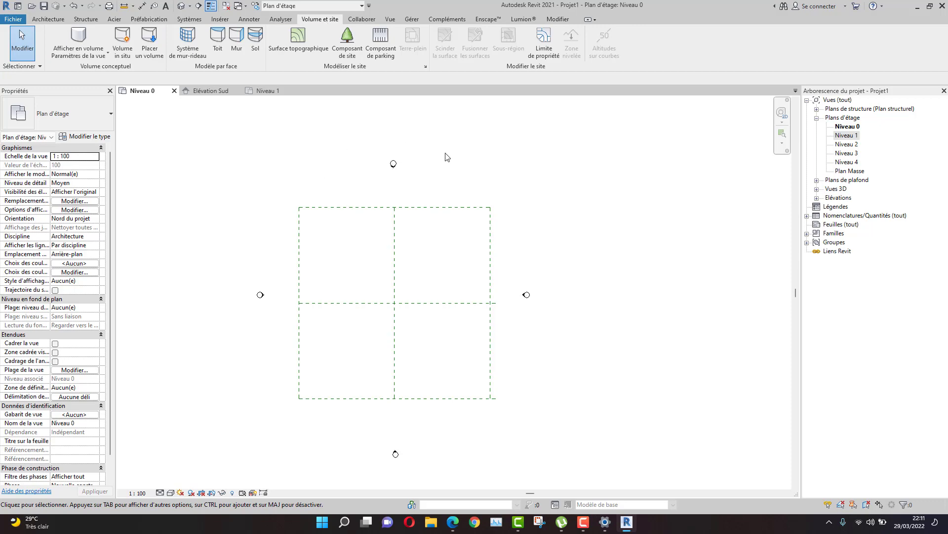
pyautogui.moveTo(350, 243); pyautogui.dragTo(332, 247, button='middle')
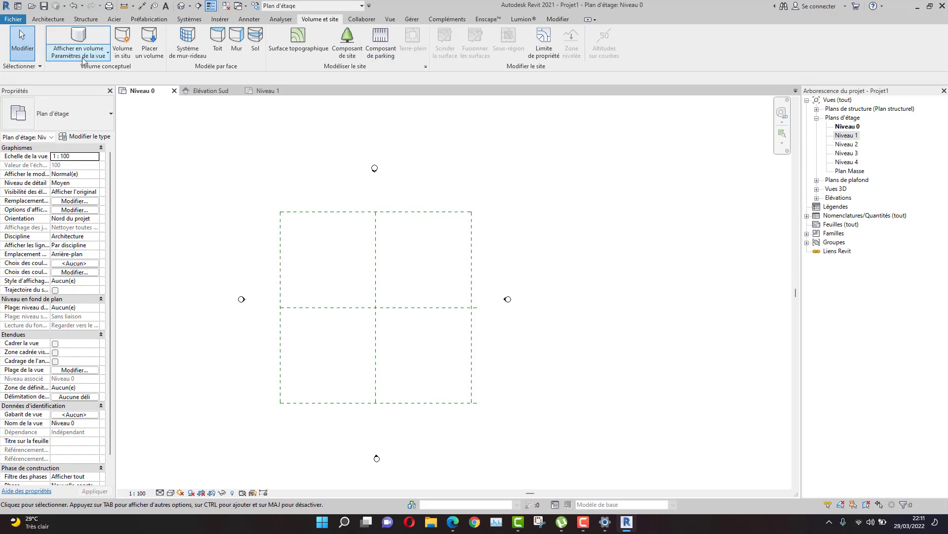
pyautogui.click(106, 52)
pyautogui.click(105, 72)
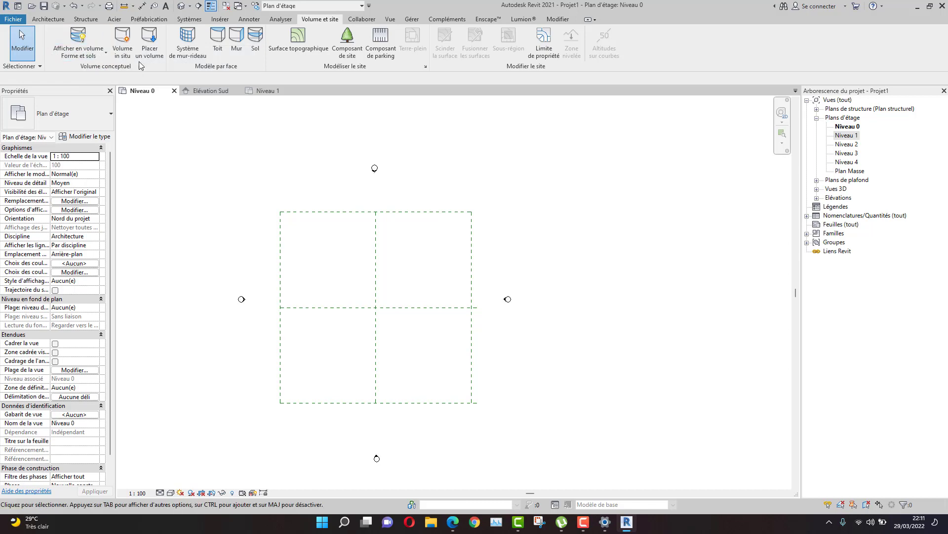
pyautogui.click(117, 47)
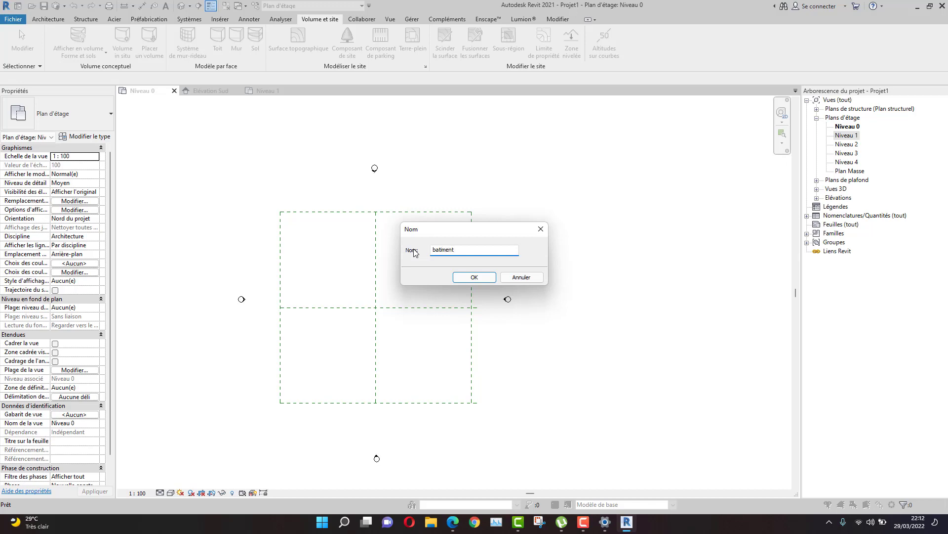
pyautogui.click(479, 280)
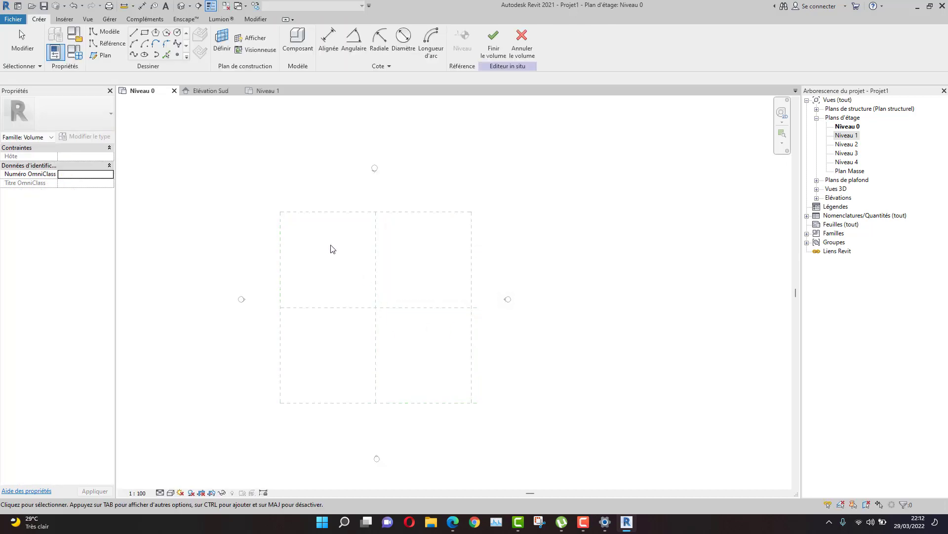
# Sketch a circle of 20 m radius centred on the intersection of the two middle reference planes.
pyautogui.click(177, 32)
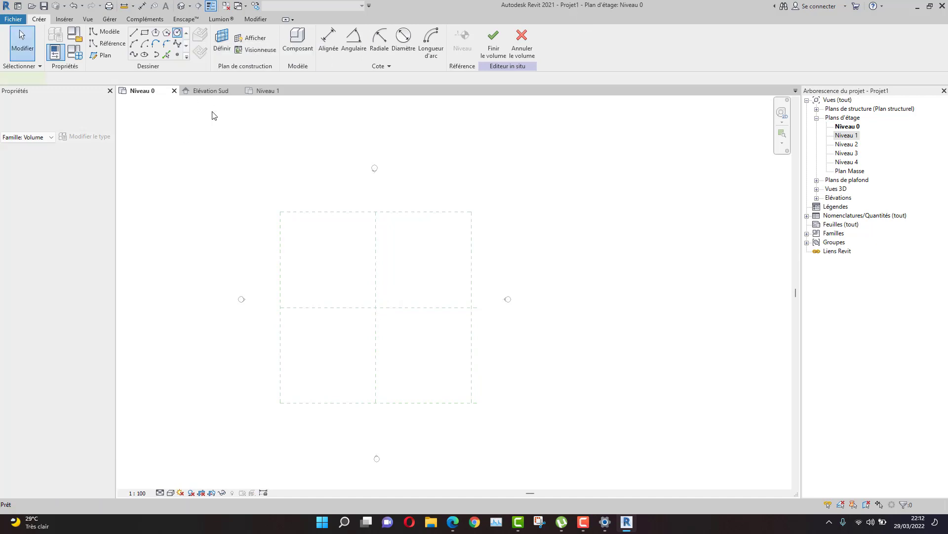
pyautogui.click(375, 307)
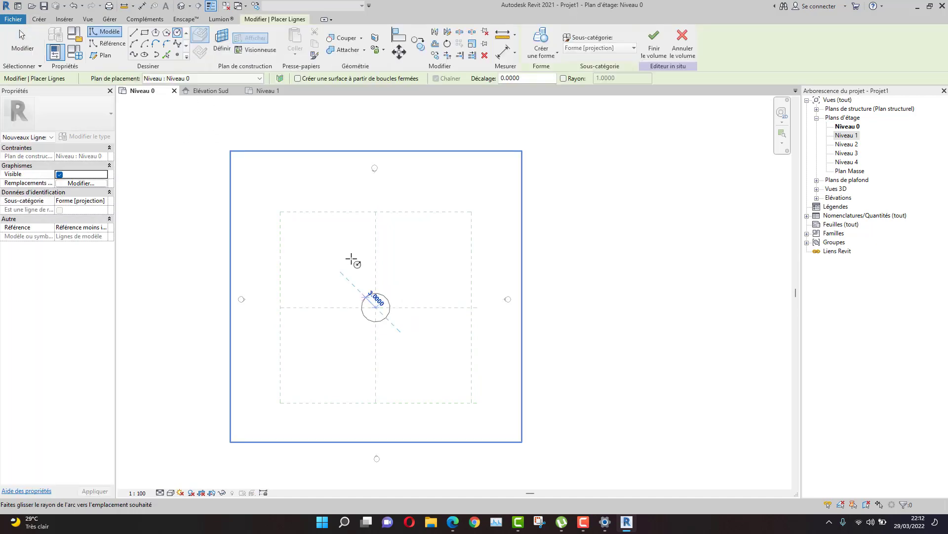
pyautogui.click(375, 212)
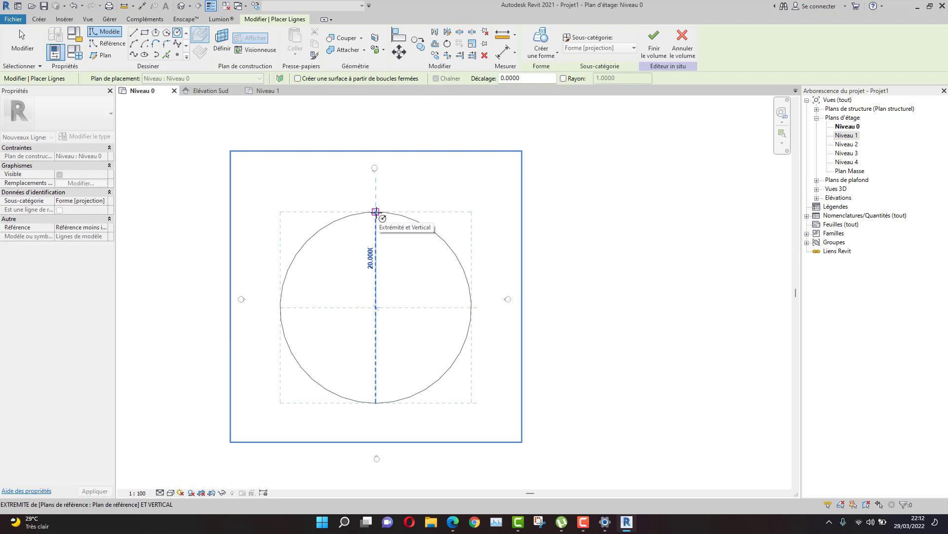
pyautogui.click(375, 212)
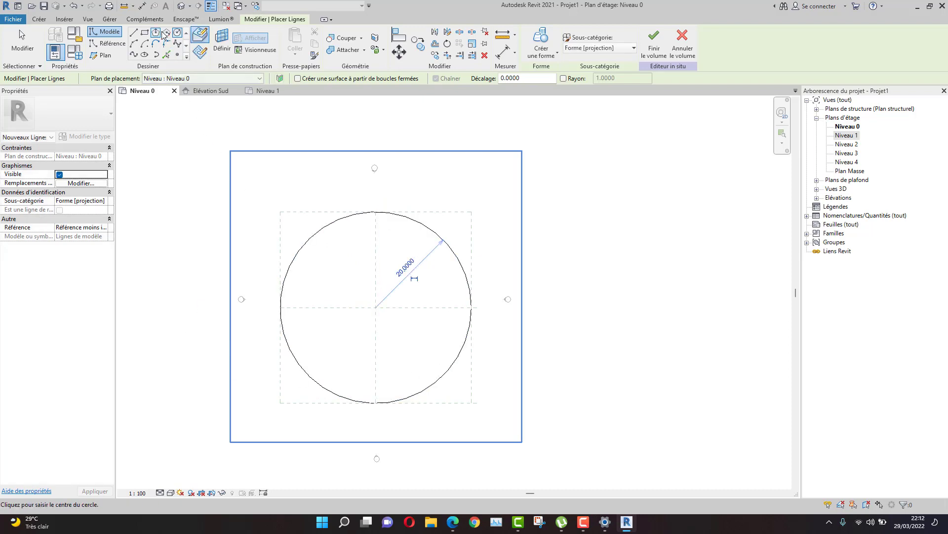
# Sketch a concentric inner circle of 10 m radius inside the larger circle.
pyautogui.click(375, 308)
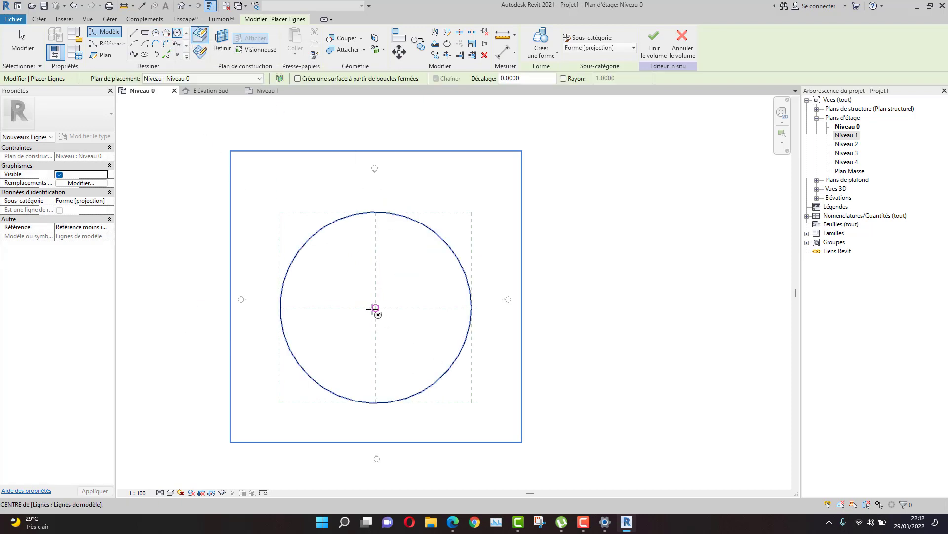
pyautogui.scroll(1, 379, 267)
pyautogui.scroll(1, 380, 264)
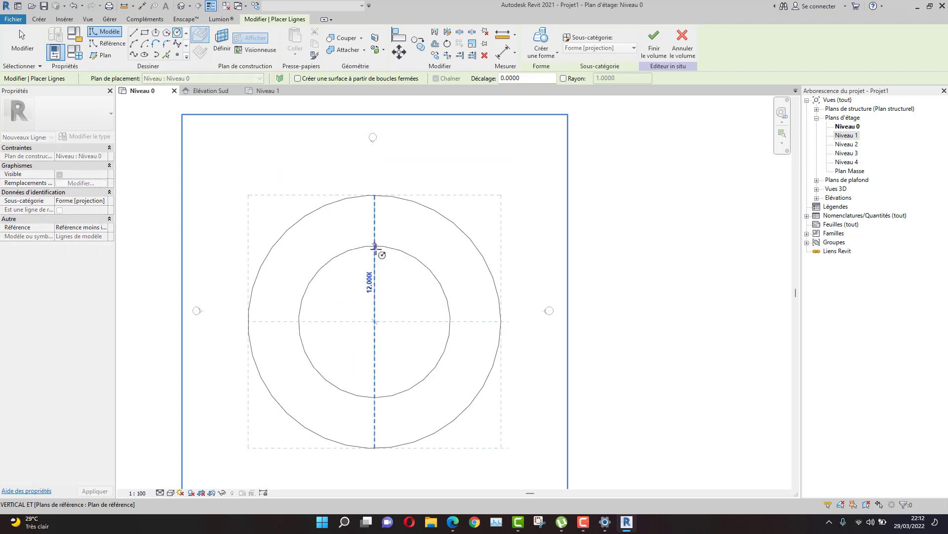
pyautogui.click(376, 258)
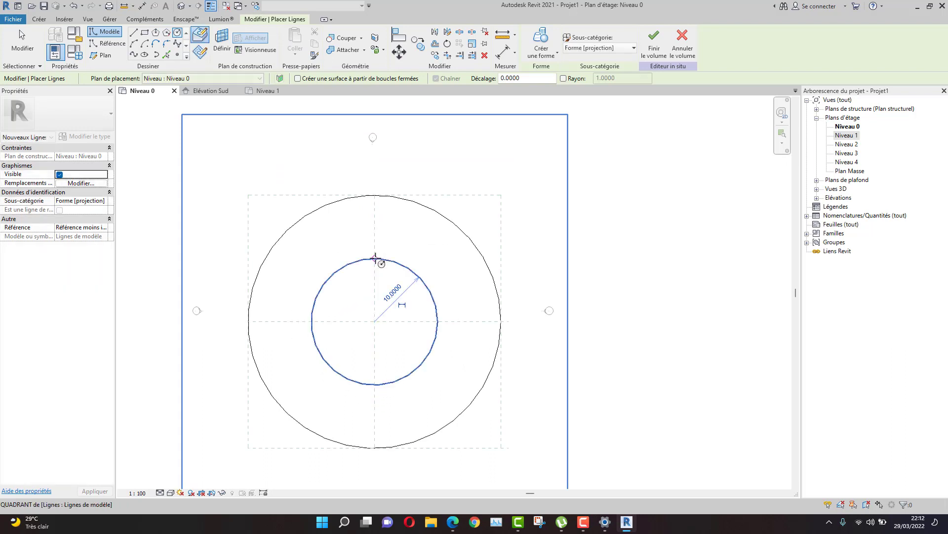
pyautogui.moveTo(404, 326); pyautogui.dragTo(426, 285, button='middle')
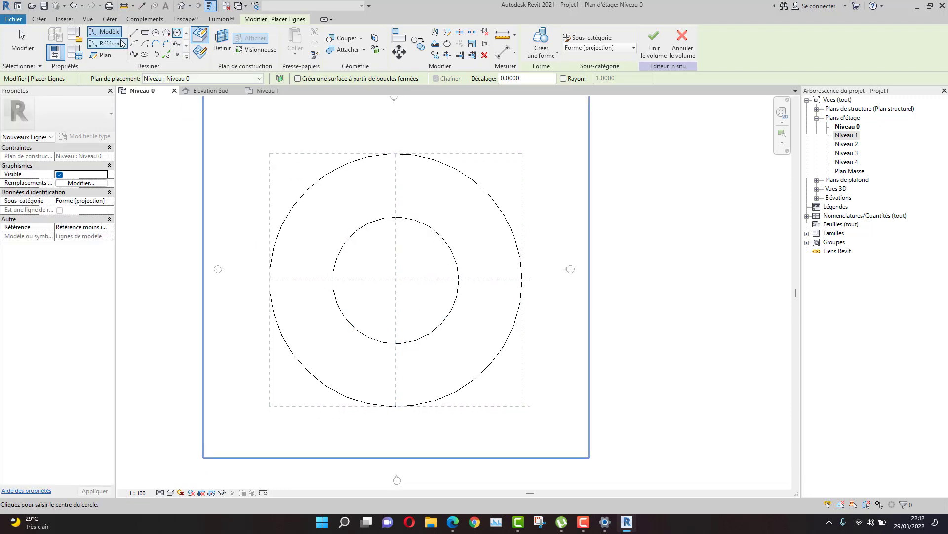
# Draw two separate horizontal lines joining the inner and outer circles at their west and east quadrants.
pyautogui.click(133, 34)
pyautogui.scroll(3, 335, 278)
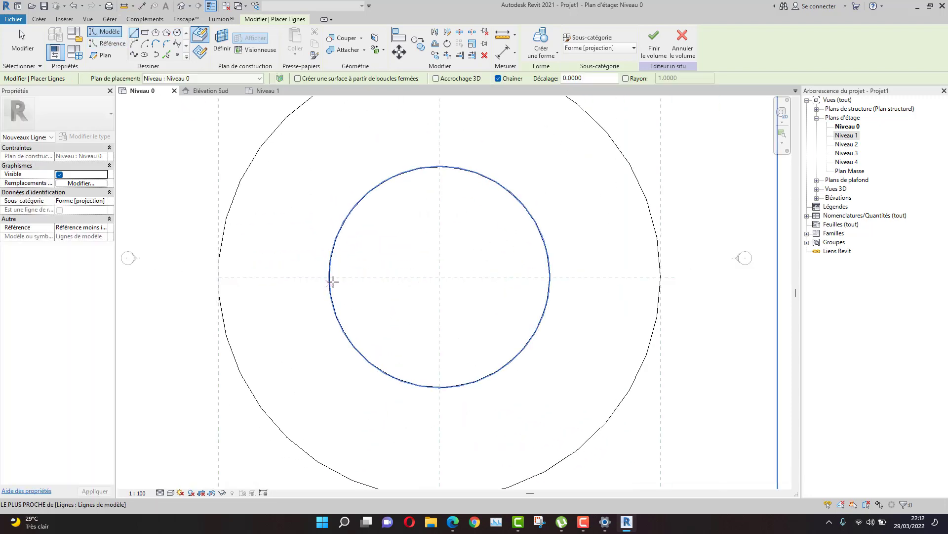
pyautogui.click(332, 277)
pyautogui.click(220, 276)
pyautogui.press('Escape')
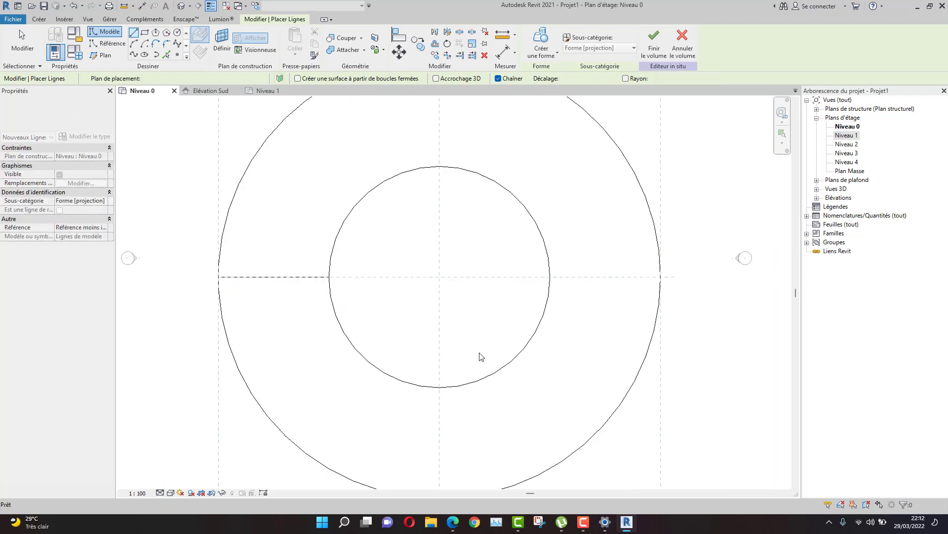
pyautogui.click(549, 277)
pyautogui.click(660, 277)
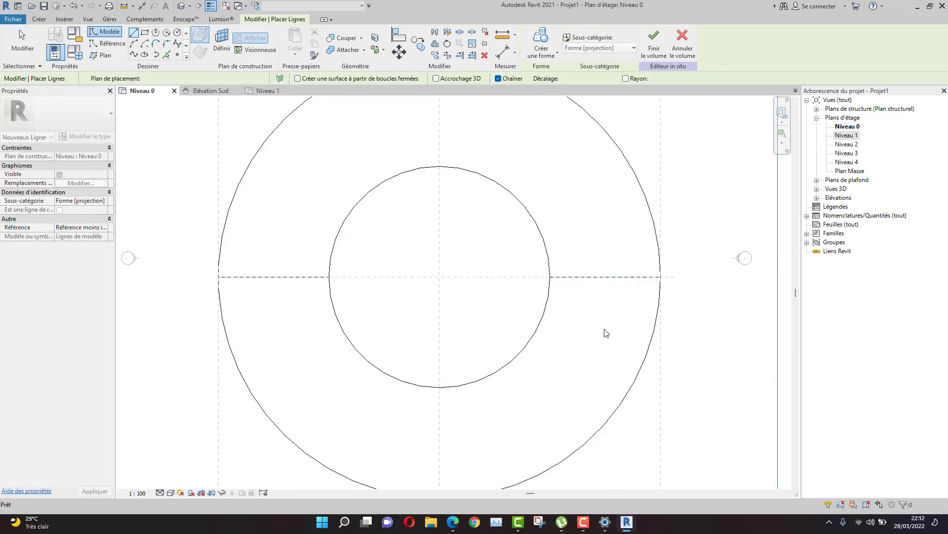
pyautogui.press('Escape')
# Draw a vertical line joining the inner and outer circles at their south quadrant.
pyautogui.moveTo(423, 468); pyautogui.dragTo(438, 366, button='middle')
pyautogui.click(454, 284)
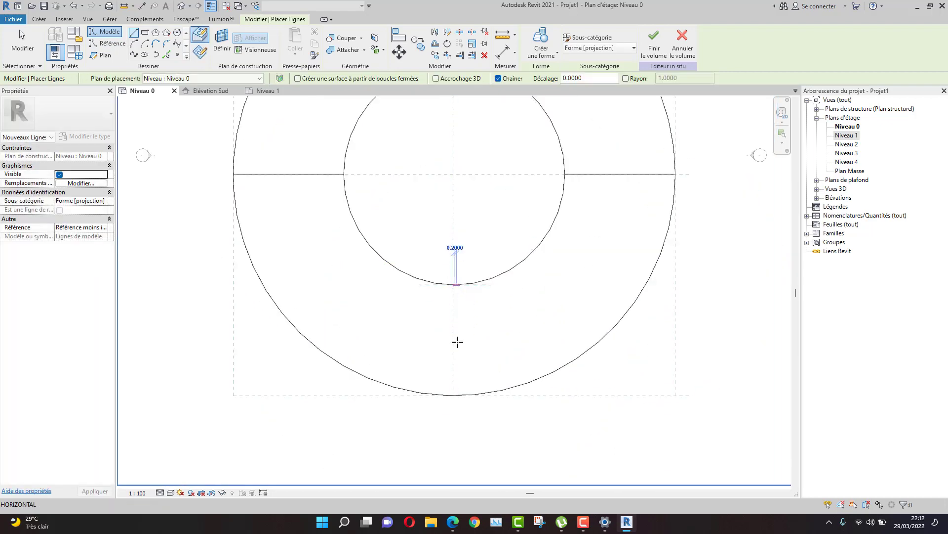
pyautogui.click(455, 395)
pyautogui.press('Escape')
pyautogui.scroll(-3, 381, 377)
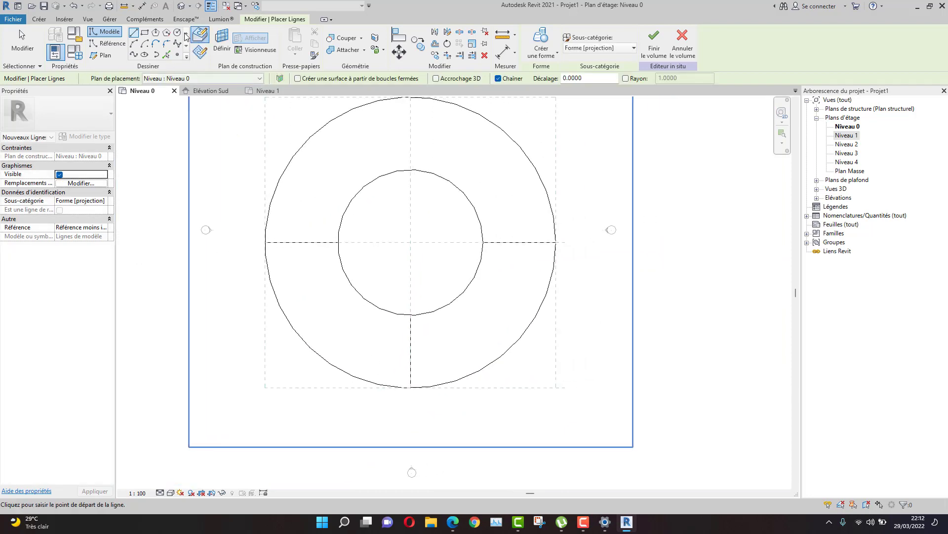
# Split the inner and outer circles at points in the southeast and just below the west horizontal line.
pyautogui.click(464, 34)
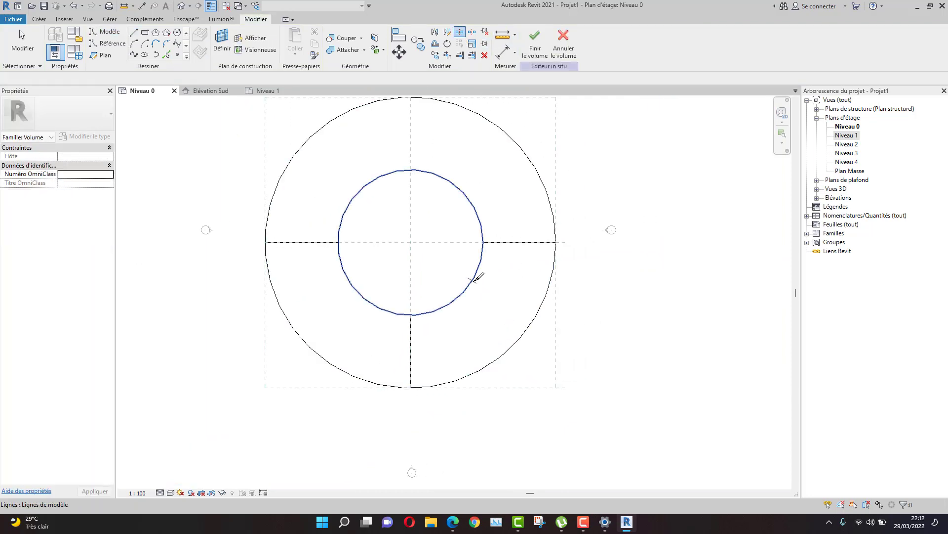
pyautogui.click(472, 281)
pyautogui.click(540, 309)
pyautogui.moveTo(336, 281); pyautogui.dragTo(351, 338, button='middle')
pyautogui.click(311, 238)
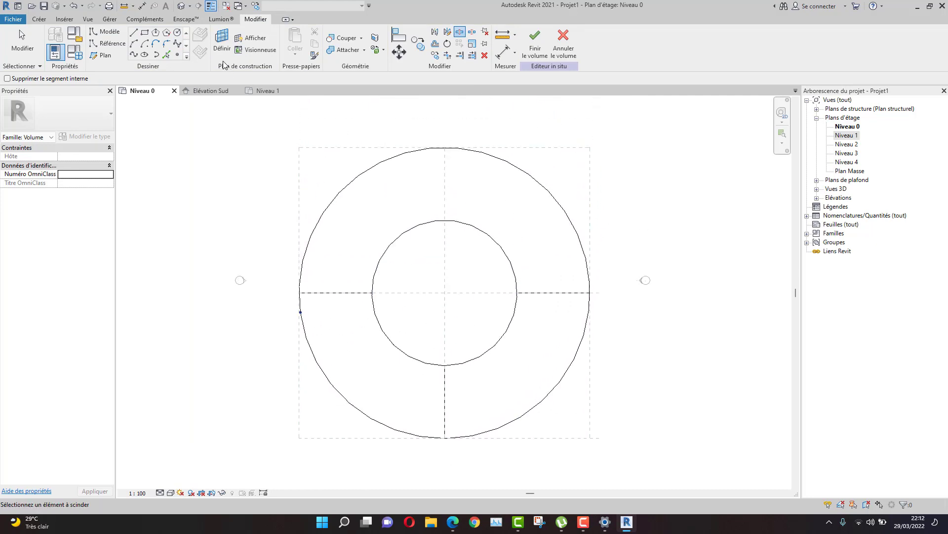
# Trim the upper arcs of both circles to the west and east horizontal lines to form a closed half-ring.
pyautogui.click(447, 55)
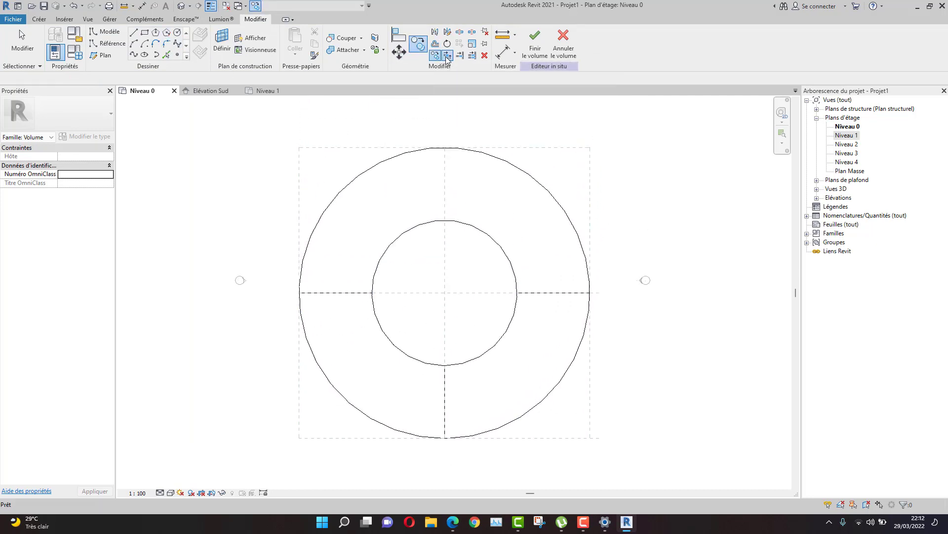
pyautogui.click(358, 295)
pyautogui.click(320, 292)
pyautogui.click(304, 260)
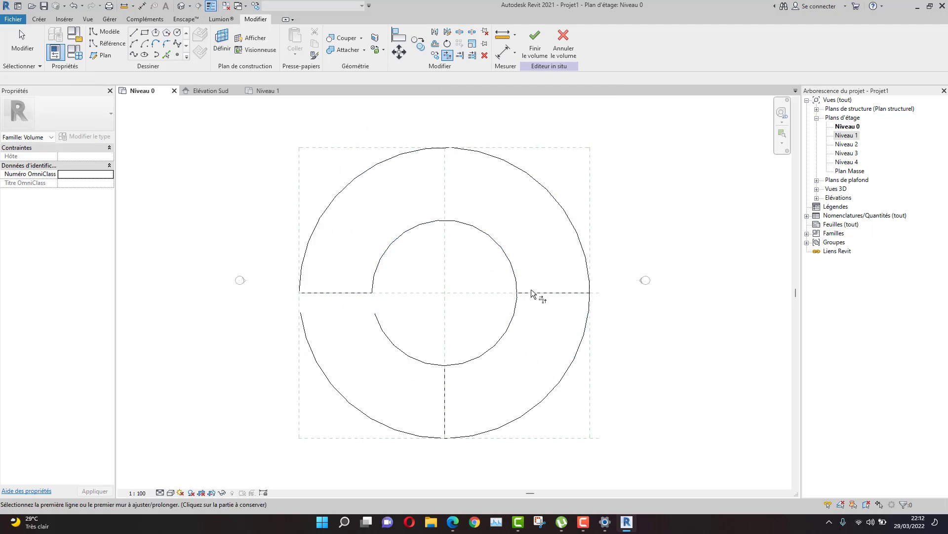
pyautogui.click(516, 284)
pyautogui.click(535, 292)
pyautogui.click(543, 293)
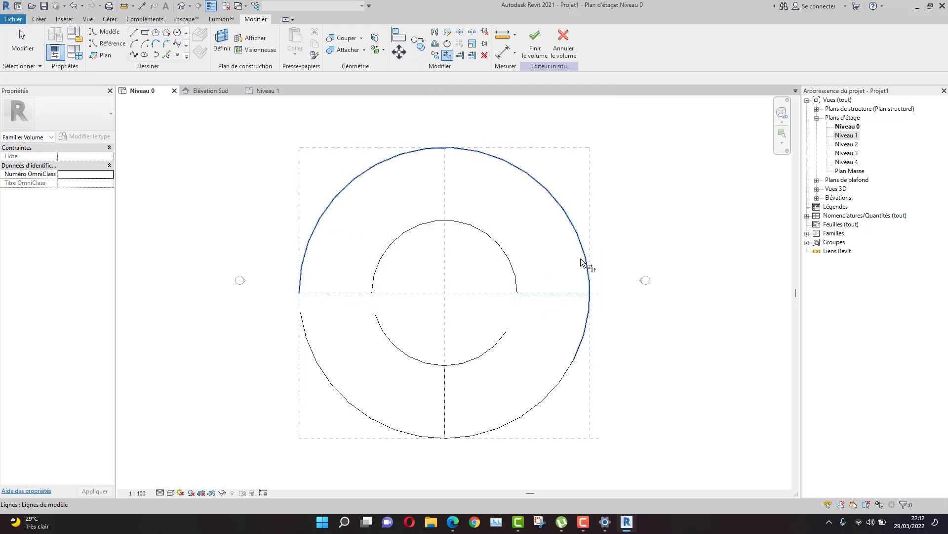
pyautogui.click(583, 290)
# Trim the lower inner and outer arcs to the south vertical line, keeping only the southwest quarter.
pyautogui.moveTo(560, 355); pyautogui.dragTo(555, 278, button='middle')
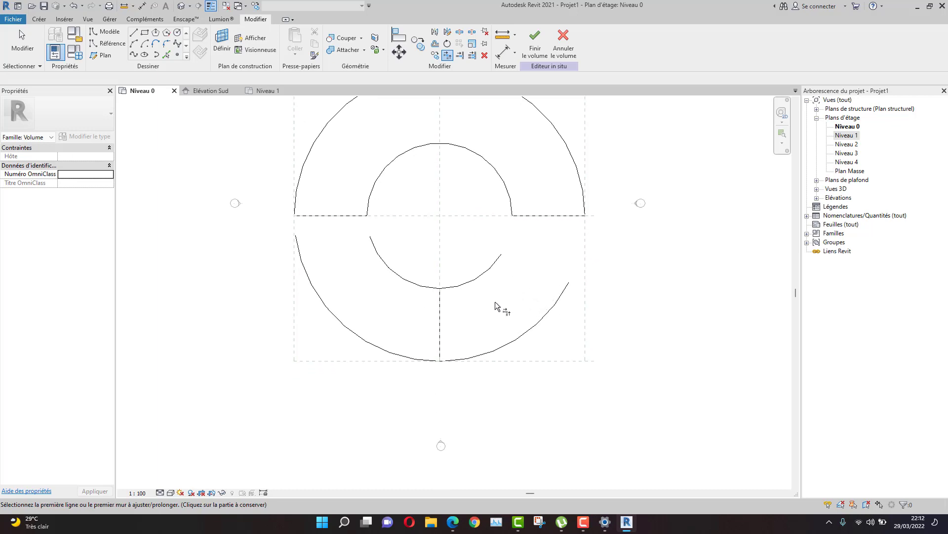
pyautogui.click(425, 289)
pyautogui.click(441, 324)
pyautogui.click(440, 343)
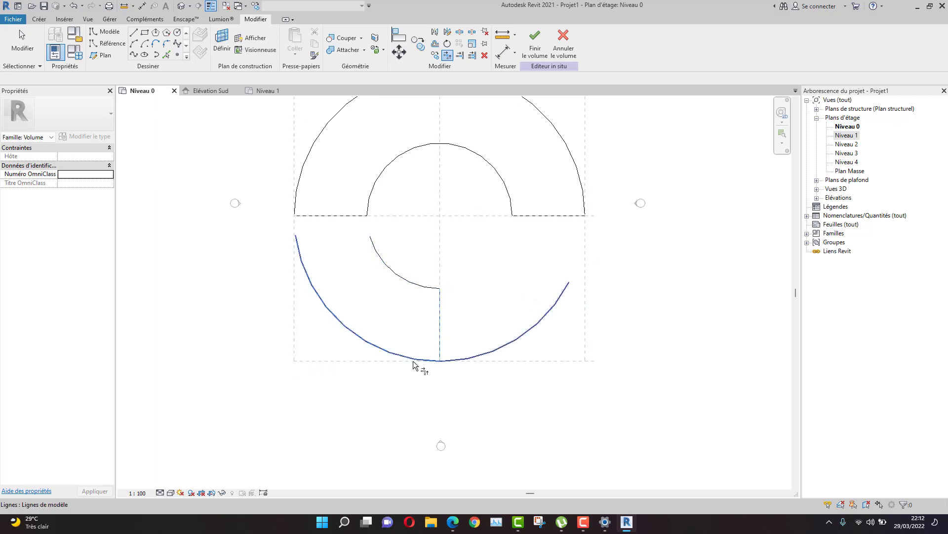
pyautogui.click(414, 364)
pyautogui.scroll(-1, 413, 358)
pyautogui.press('Escape')
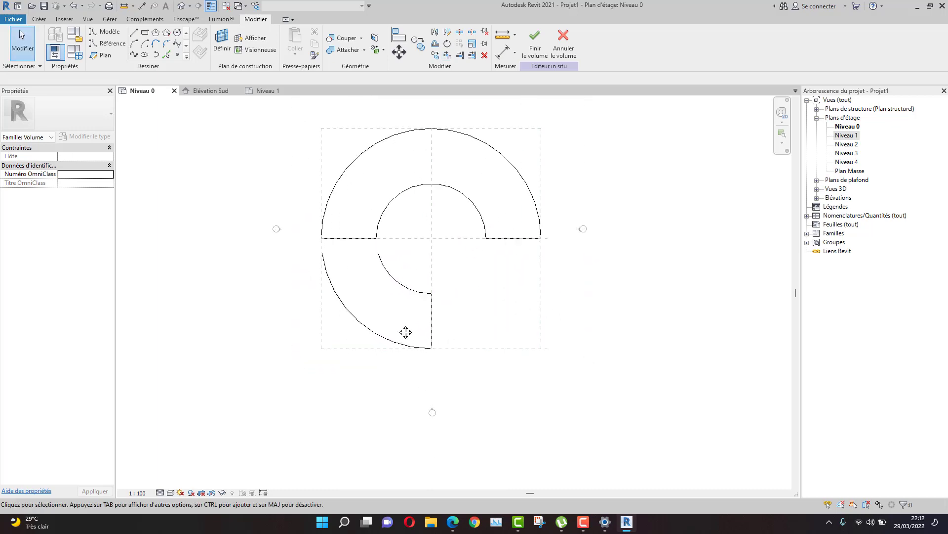
# In the 3D view, copy the closed half-ring outline and paste it aligned to level Niveau 4.
pyautogui.scroll(2, 385, 302)
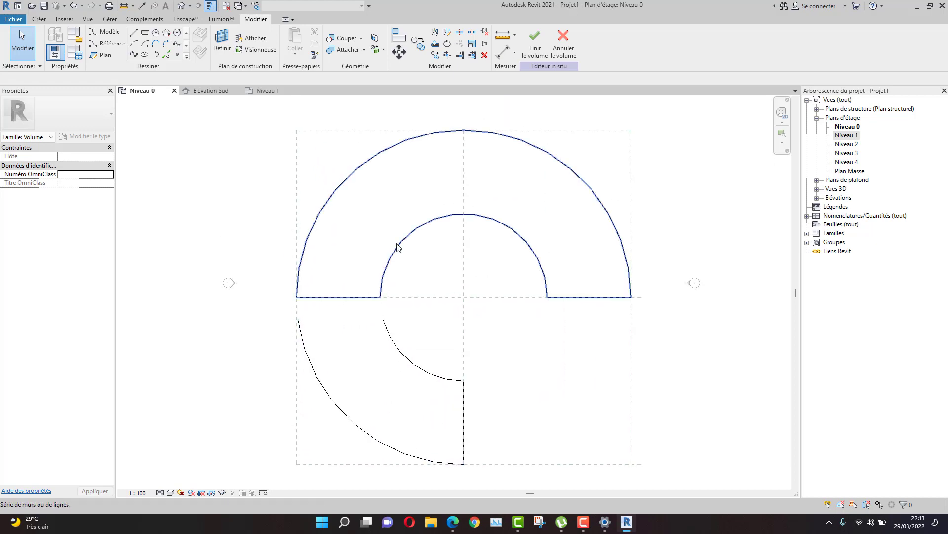
pyautogui.scroll(-2, 401, 253)
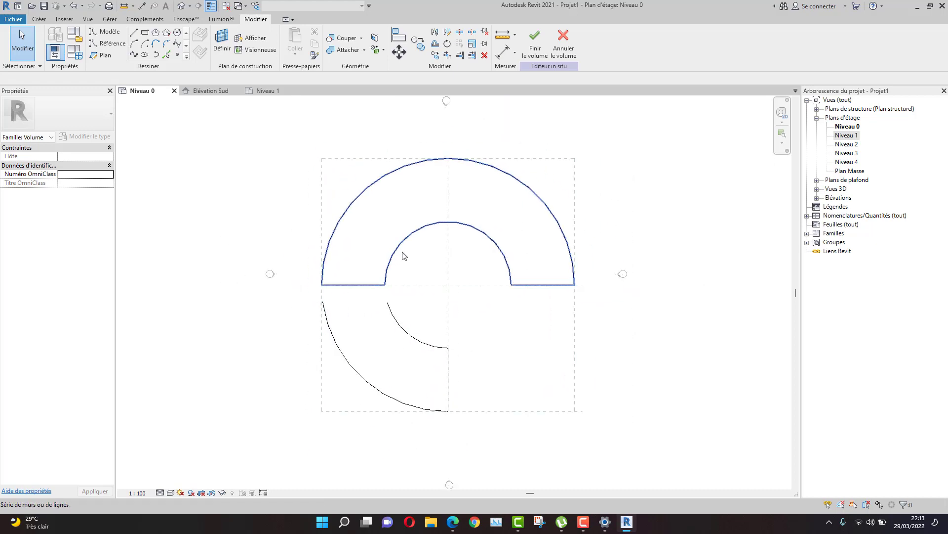
pyautogui.click(179, 7)
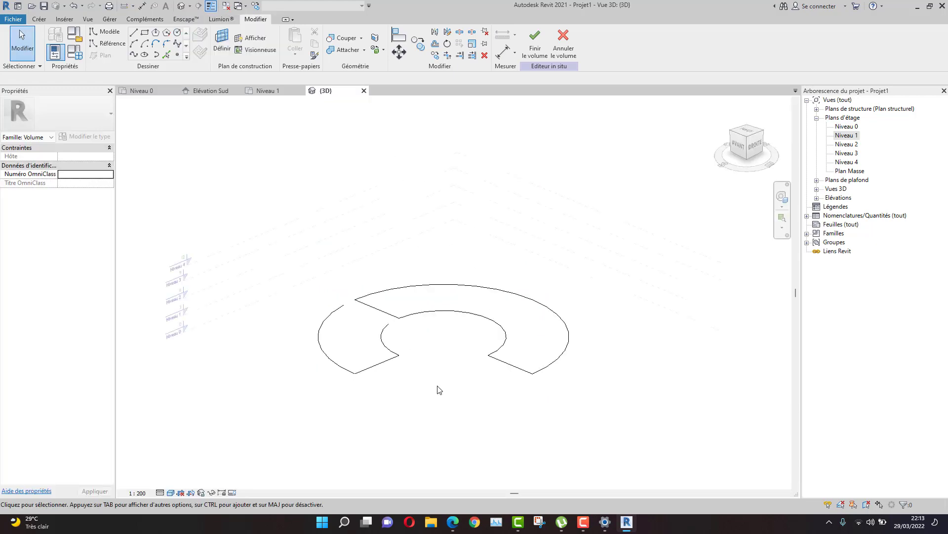
pyautogui.keyDown('shift'); pyautogui.moveTo(439, 389); pyautogui.dragTo(485, 381, button='middle'); pyautogui.keyUp('shift')
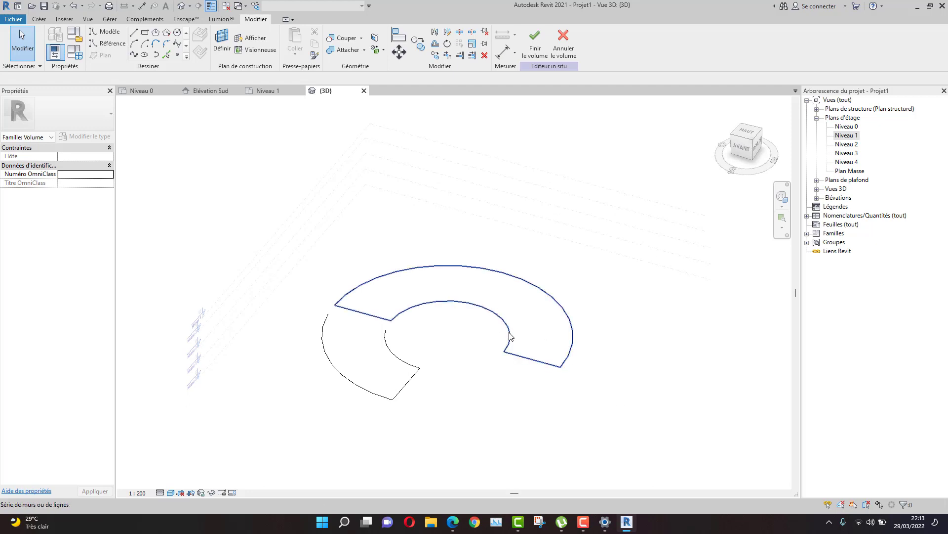
pyautogui.moveTo(615, 396); pyautogui.dragTo(538, 326)
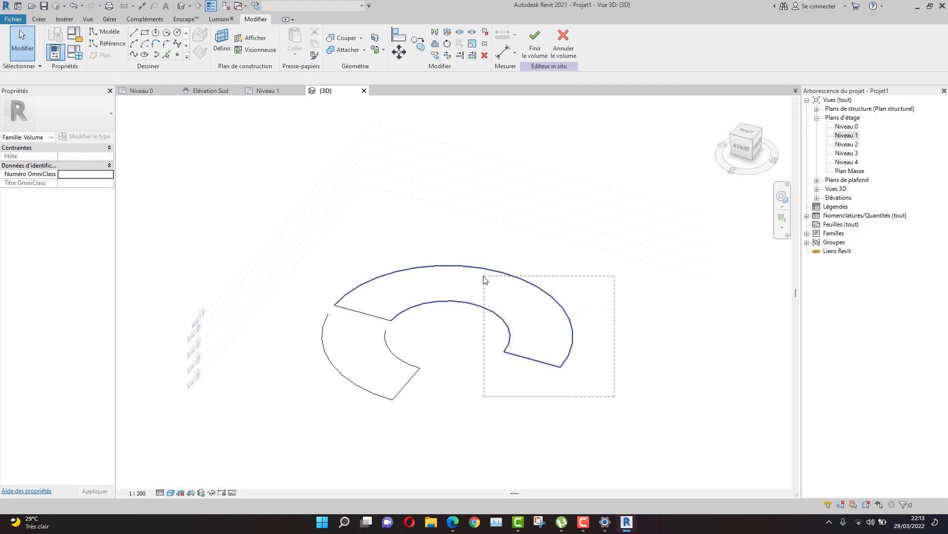
pyautogui.moveTo(619, 369); pyautogui.dragTo(467, 254)
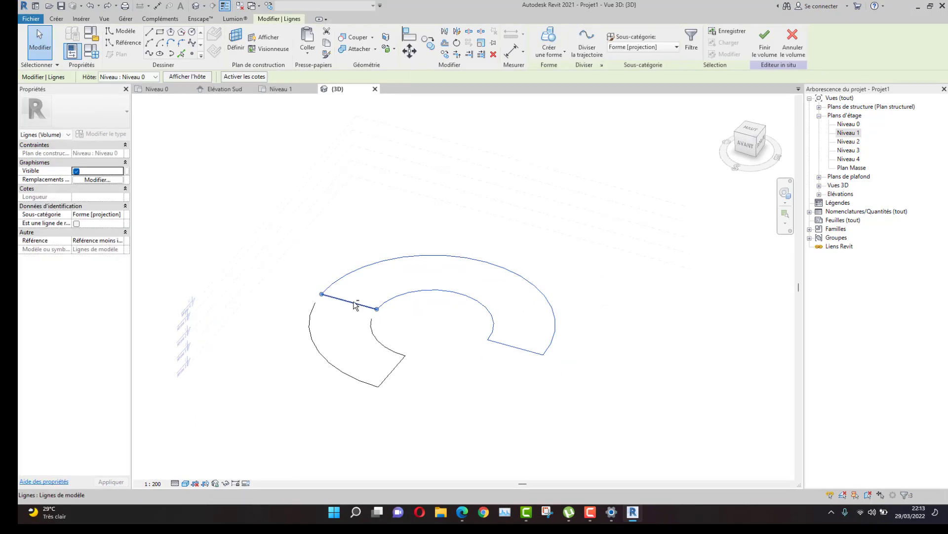
pyautogui.keyDown('ctrl'); pyautogui.click(355, 306); pyautogui.keyUp('ctrl')
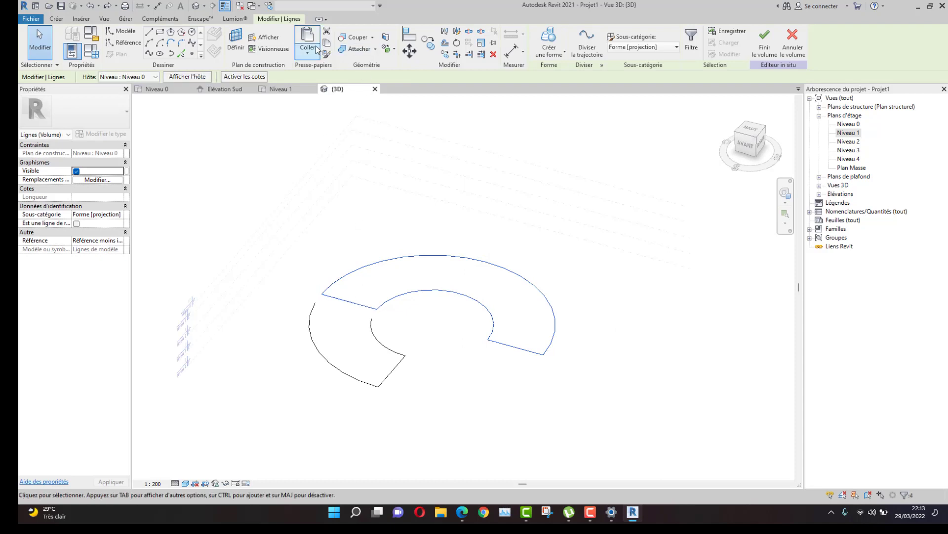
pyautogui.click(308, 55)
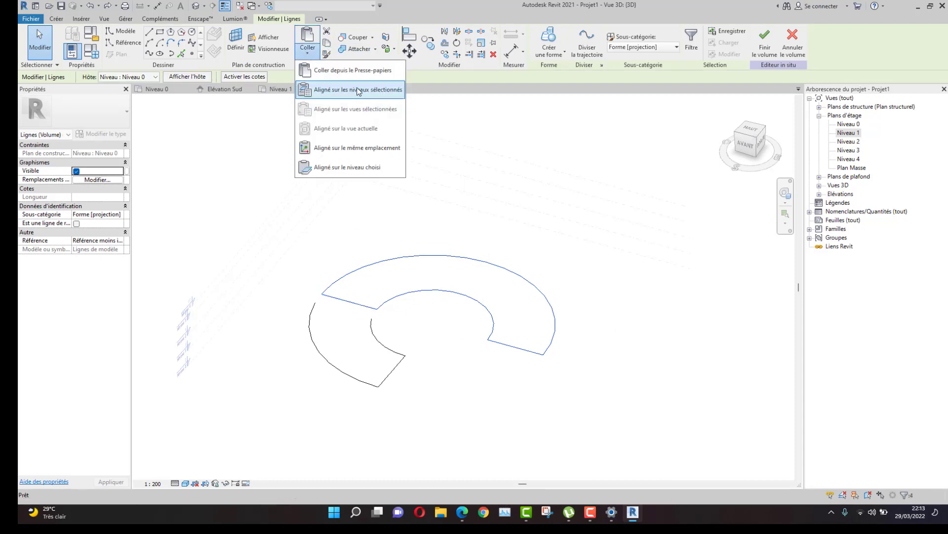
pyautogui.click(326, 88)
pyautogui.click(444, 215)
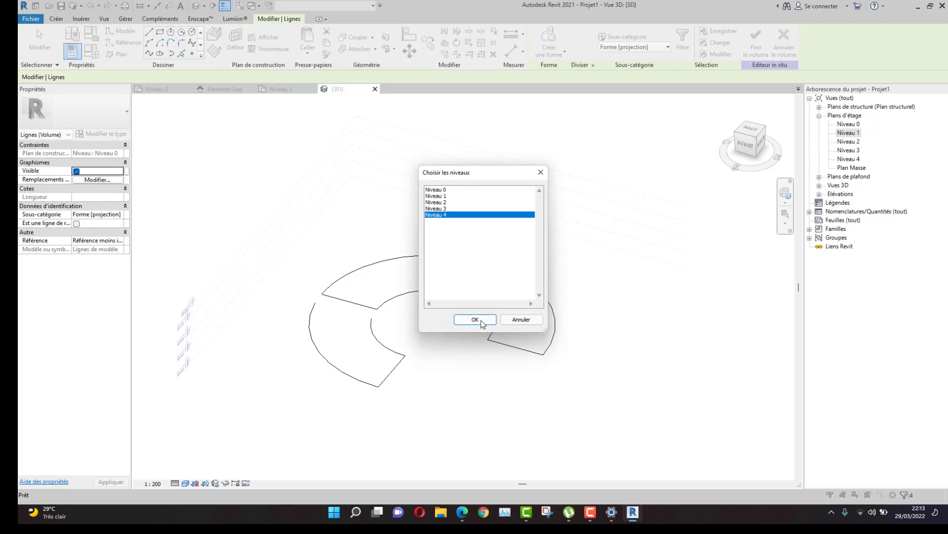
pyautogui.click(476, 319)
# Create a solid form from the two stacked half-ring outlines.
pyautogui.keyDown('shift'); pyautogui.moveTo(491, 391); pyautogui.dragTo(560, 344, button='middle'); pyautogui.keyUp('shift')
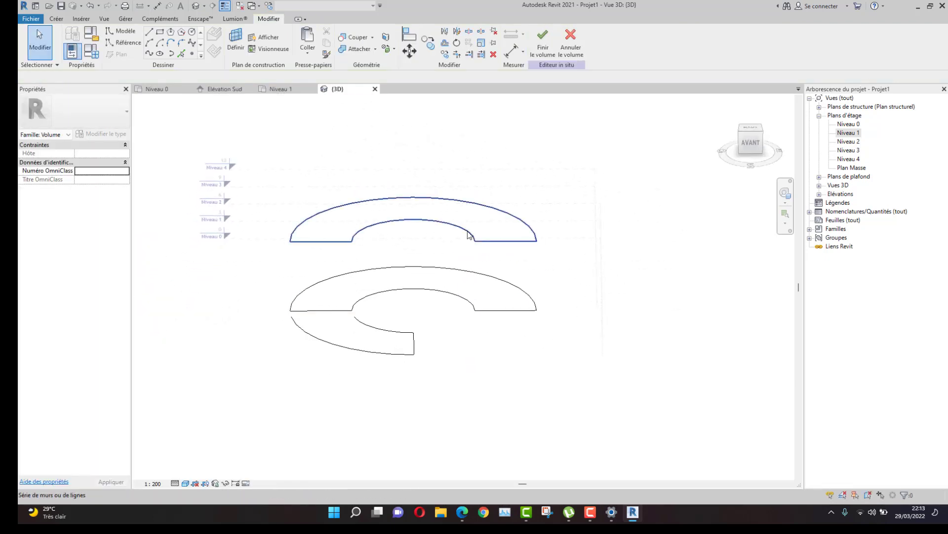
pyautogui.keyDown('shift'); pyautogui.moveTo(459, 364); pyautogui.dragTo(434, 347, button='middle'); pyautogui.keyUp('shift')
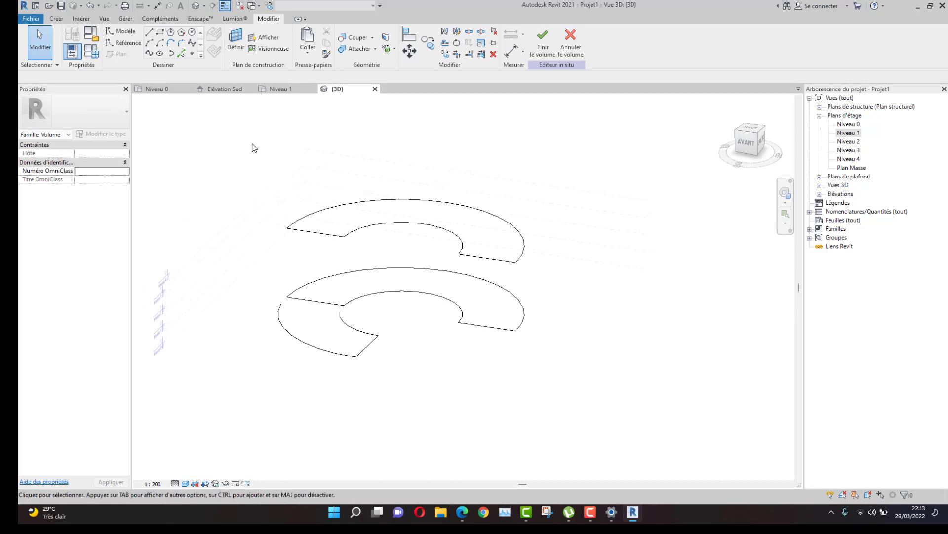
pyautogui.moveTo(252, 144); pyautogui.dragTo(555, 342)
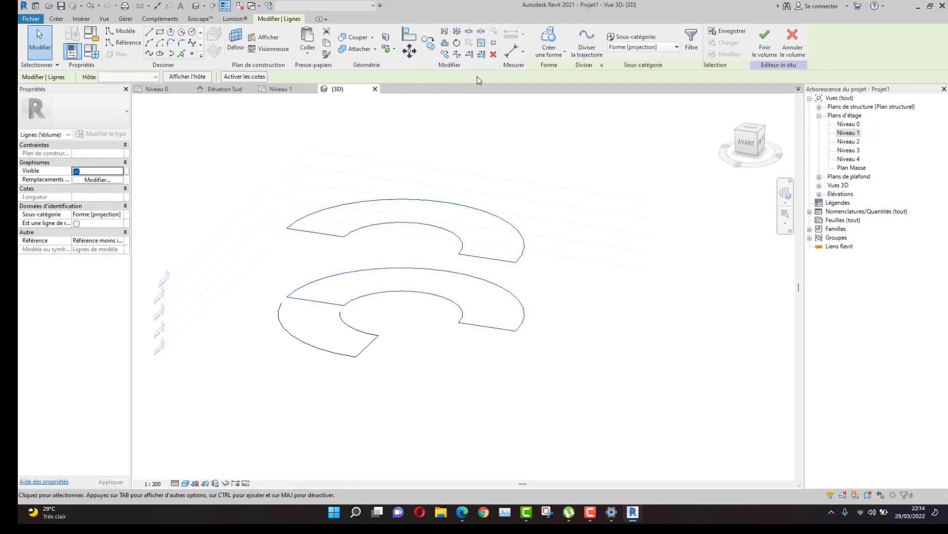
pyautogui.click(565, 54)
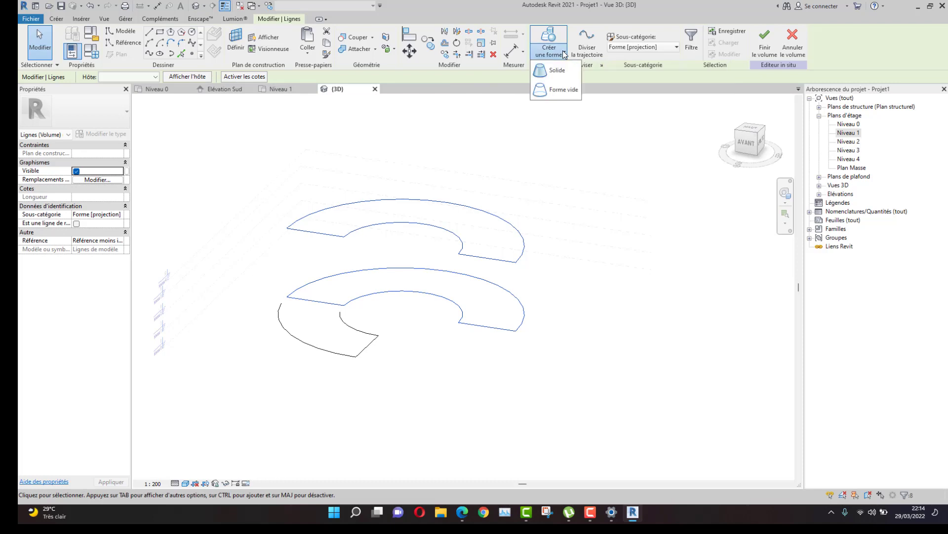
pyautogui.click(559, 76)
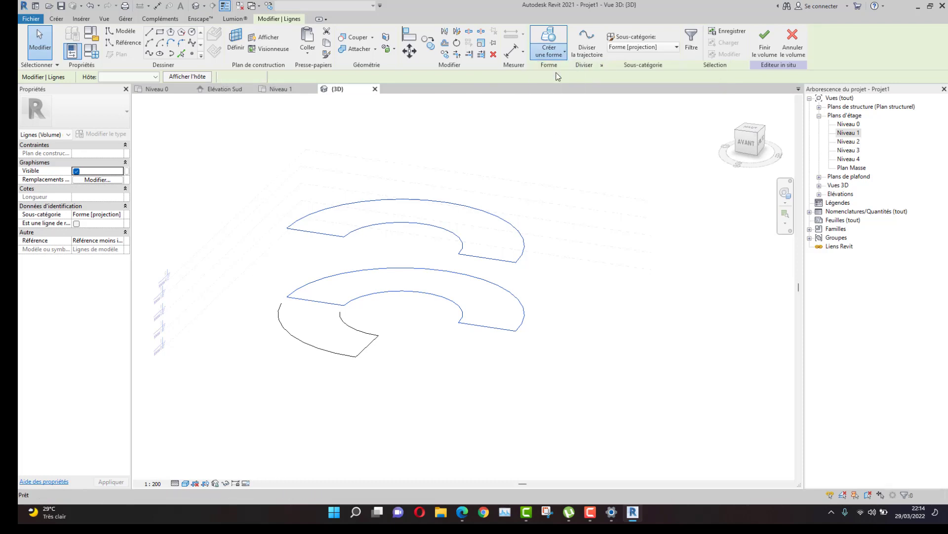
pyautogui.keyDown('shift'); pyautogui.moveTo(569, 351); pyautogui.dragTo(557, 405, button='middle'); pyautogui.keyUp('shift')
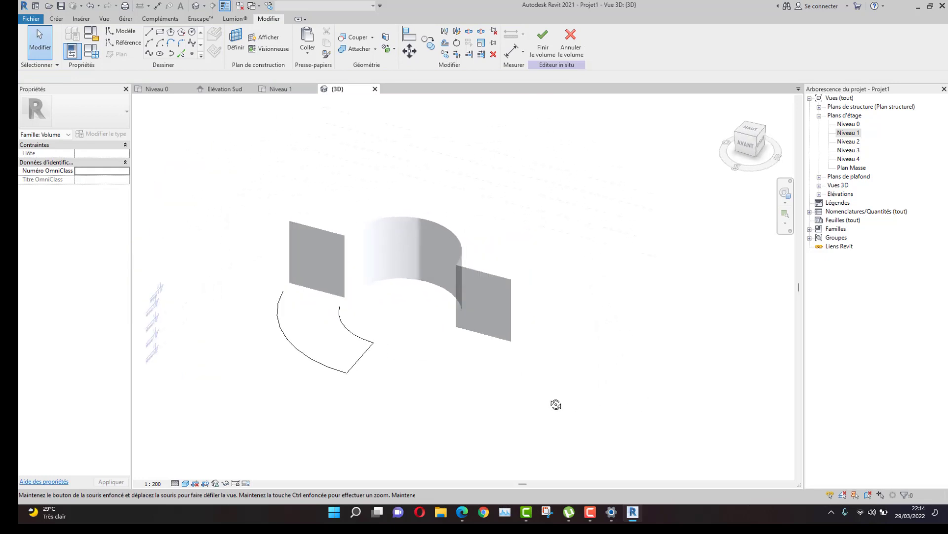
# Extend the open ends of the quarter-ring's outer and inner arcs to meet the corners of the half-ring solid's west end.
pyautogui.moveTo(278, 357); pyautogui.dragTo(311, 385, button='middle')
pyautogui.scroll(2, 316, 324)
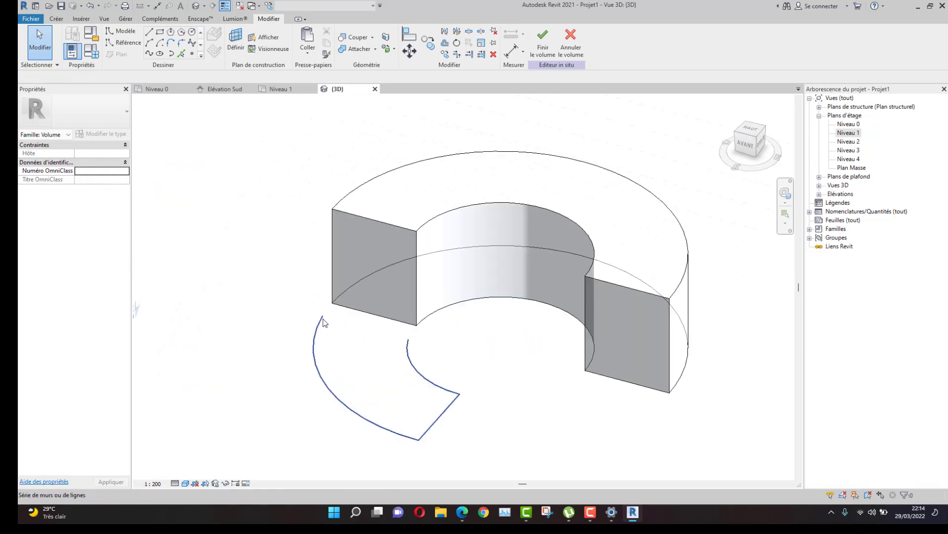
pyautogui.click(322, 321)
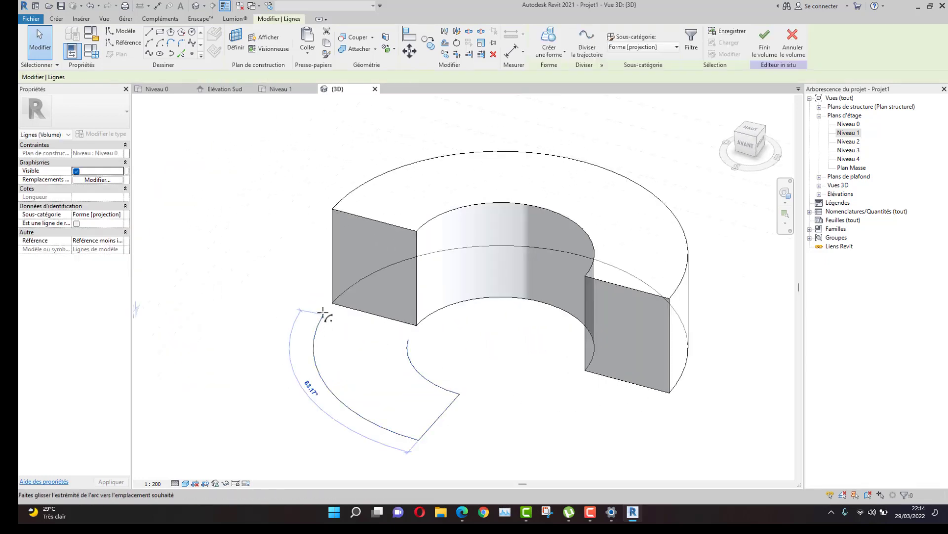
pyautogui.moveTo(409, 340); pyautogui.dragTo(420, 328)
pyautogui.click(462, 354)
# Copy the quarter-ring's two arcs and end line and paste them aligned to level Niveau 4.
pyautogui.scroll(-2, 463, 358)
pyautogui.keyDown('shift'); pyautogui.moveTo(349, 421); pyautogui.dragTo(446, 438, button='middle'); pyautogui.keyUp('shift')
pyautogui.press('Tab')
pyautogui.moveTo(406, 394); pyautogui.dragTo(423, 361, button='middle')
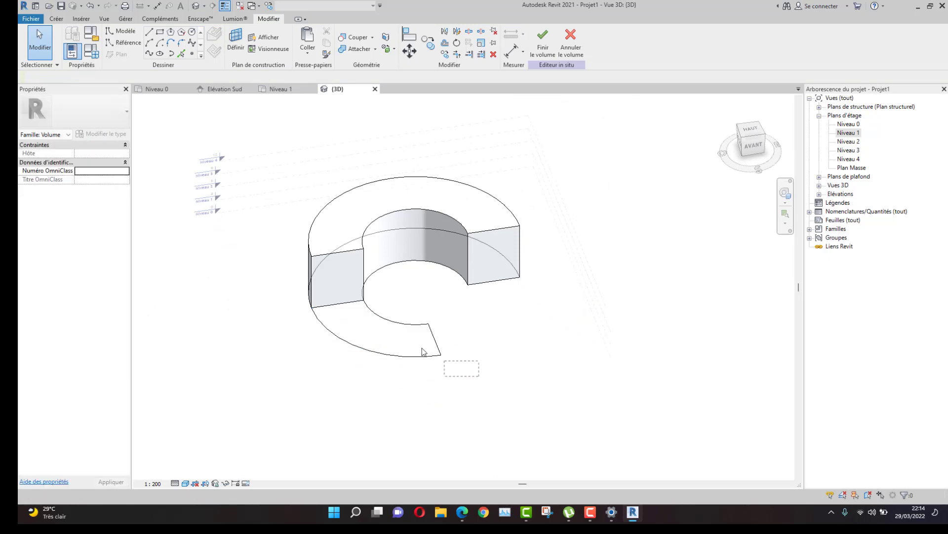
pyautogui.moveTo(374, 319); pyautogui.dragTo(374, 319)
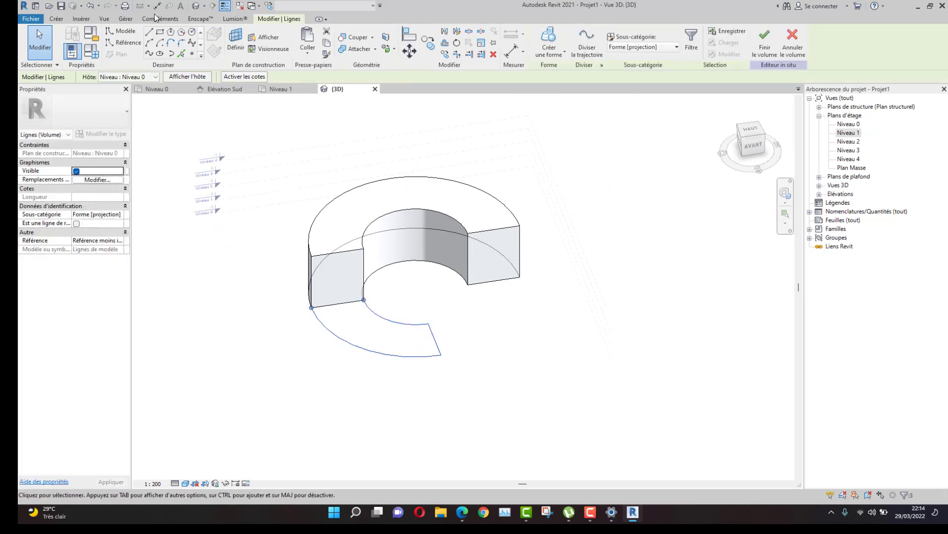
pyautogui.click(326, 43)
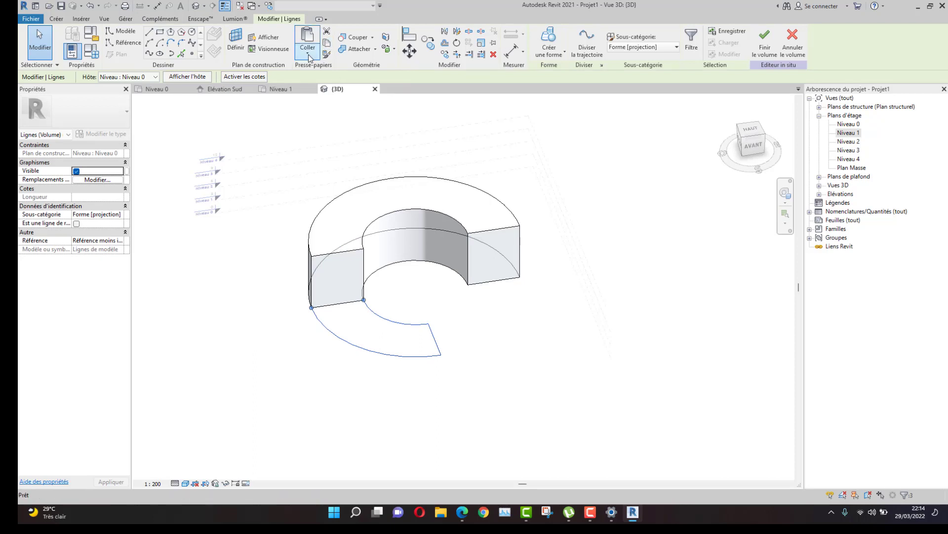
pyautogui.click(307, 52)
pyautogui.click(359, 90)
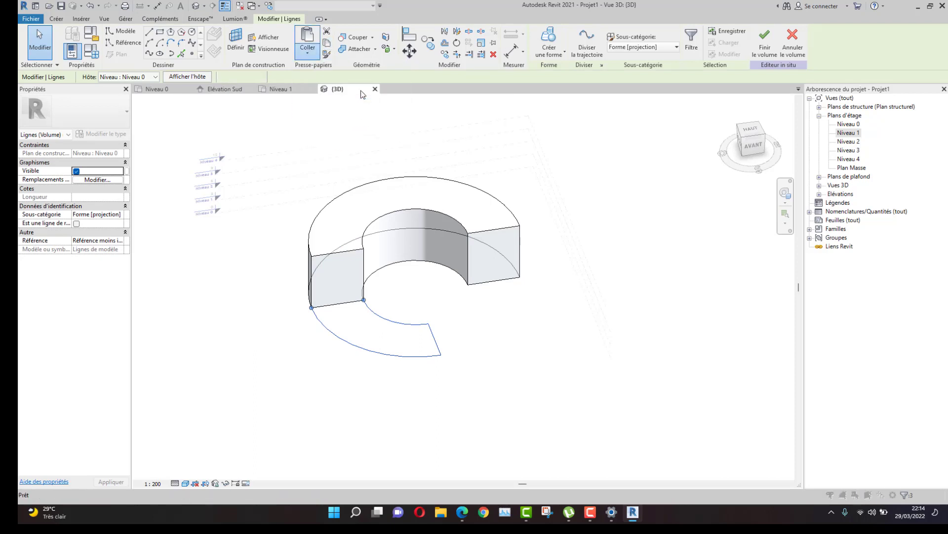
pyautogui.click(434, 216)
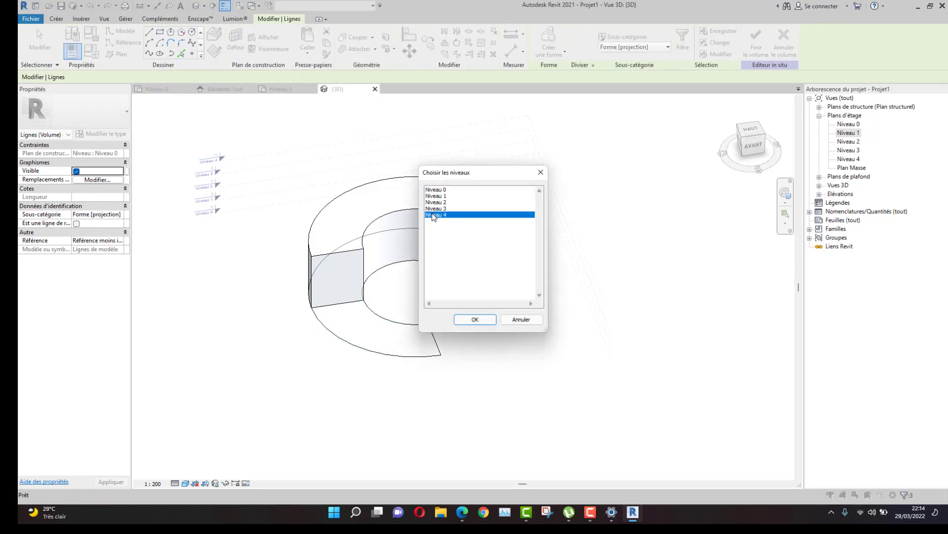
pyautogui.click(475, 319)
pyautogui.keyDown('shift'); pyautogui.moveTo(485, 335); pyautogui.dragTo(439, 404, button='middle'); pyautogui.keyUp('shift')
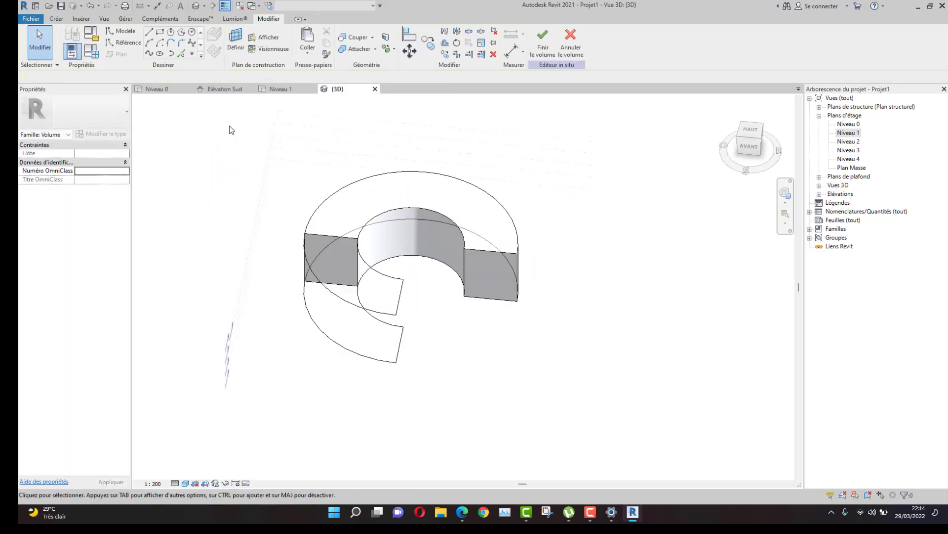
# In the Niveau 0 plan, delete the outer arc of the quarter-ring outline.
pyautogui.click(157, 89)
pyautogui.moveTo(377, 334); pyautogui.dragTo(414, 268, button='middle')
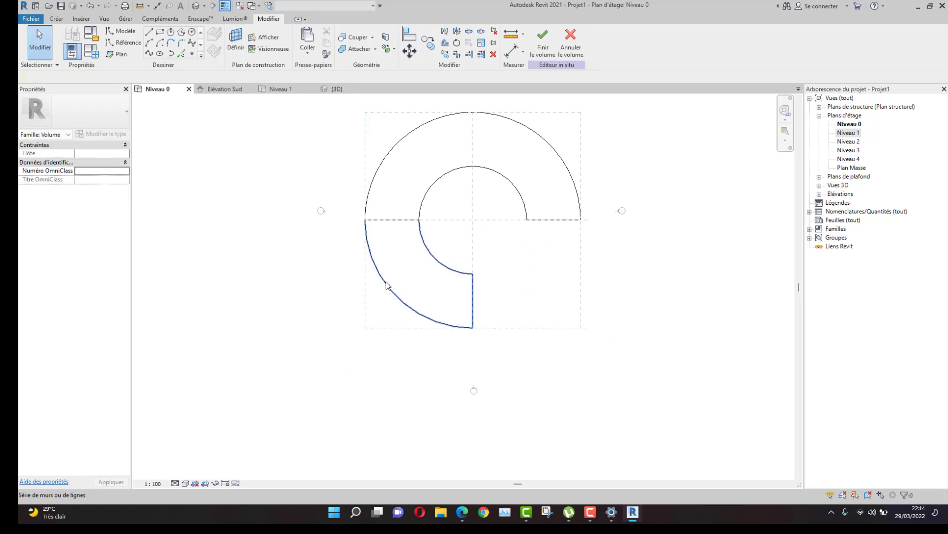
pyautogui.scroll(2, 385, 282)
pyautogui.moveTo(490, 230); pyautogui.dragTo(503, 208, button='middle')
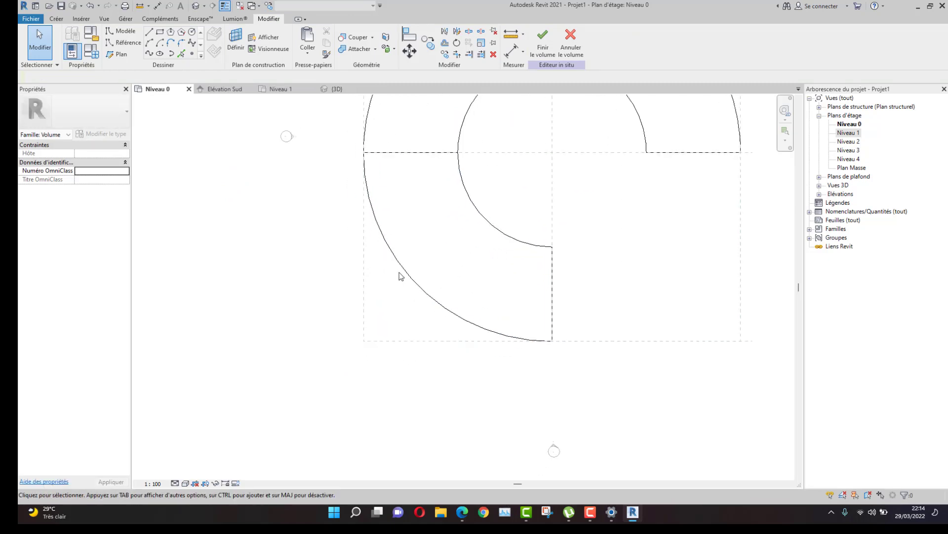
pyautogui.click(390, 252)
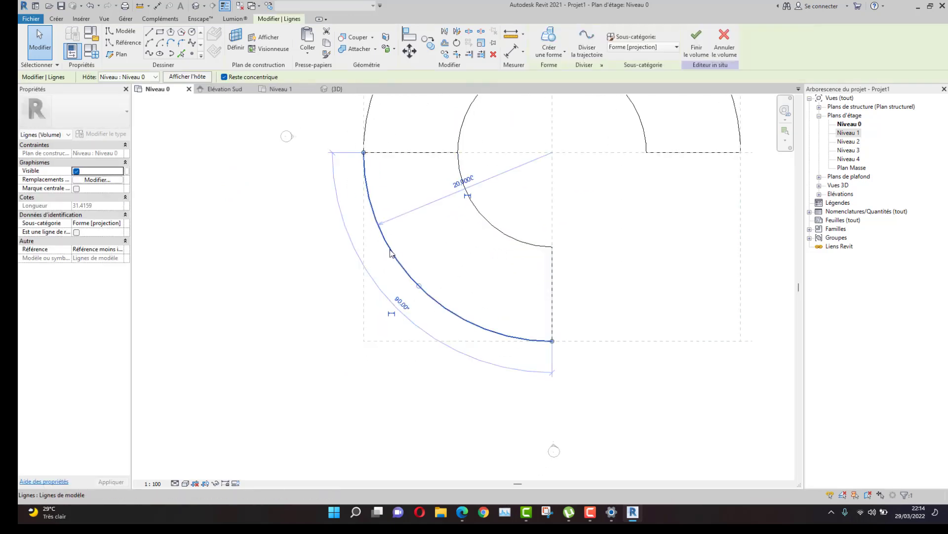
pyautogui.press('Delete')
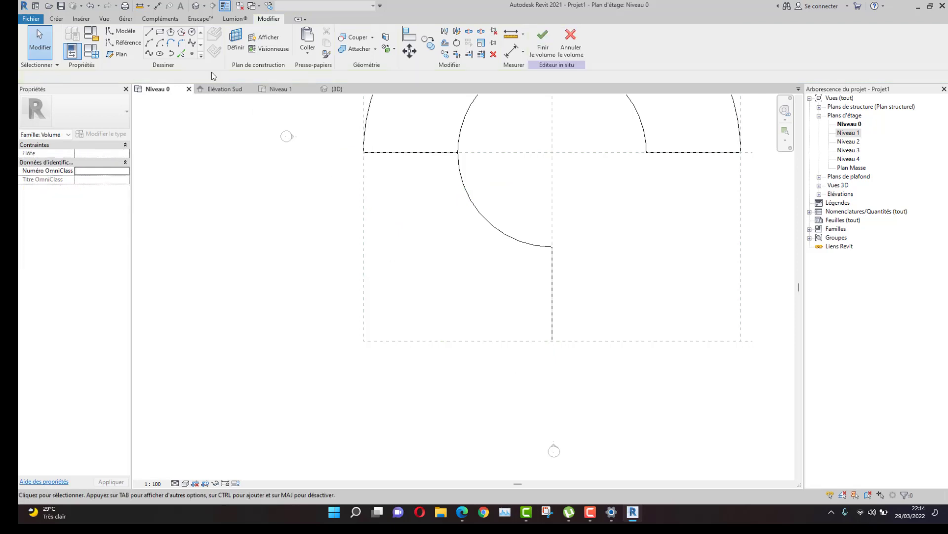
# Draw two chained 20 m model lines from the half-ring's outer west corner, south and then east to the quarter-ring's end line.
pyautogui.click(148, 32)
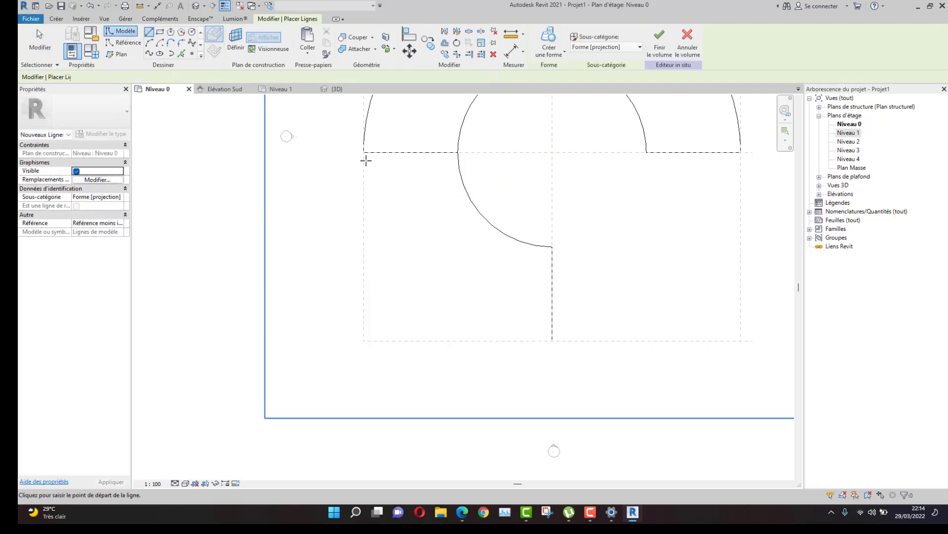
pyautogui.click(363, 153)
pyautogui.click(363, 340)
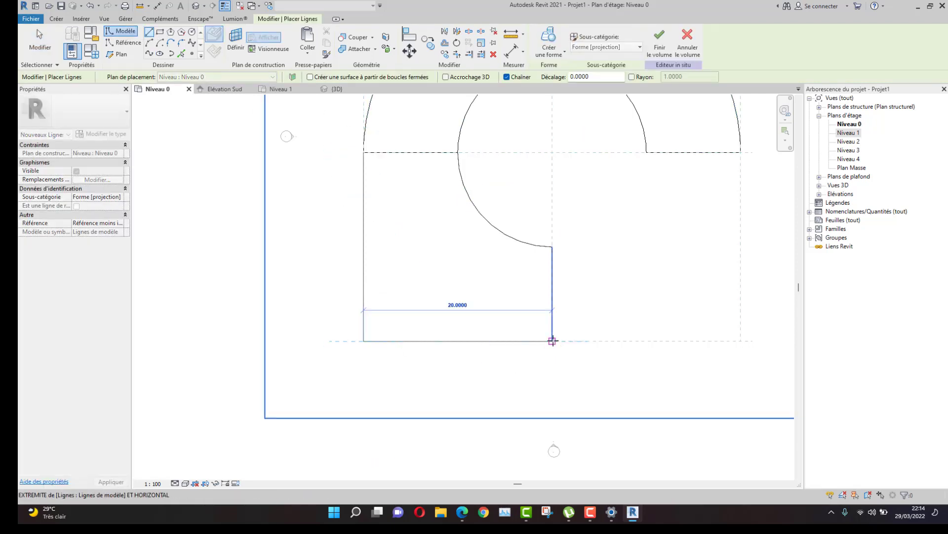
pyautogui.click(552, 340)
pyautogui.press('Escape')
pyautogui.press('Escape')
# In the 3D view, create a solid form from the straight west line on Niveau 0 and the quarter-ring's outer arc on Niveau 4.
pyautogui.click(337, 89)
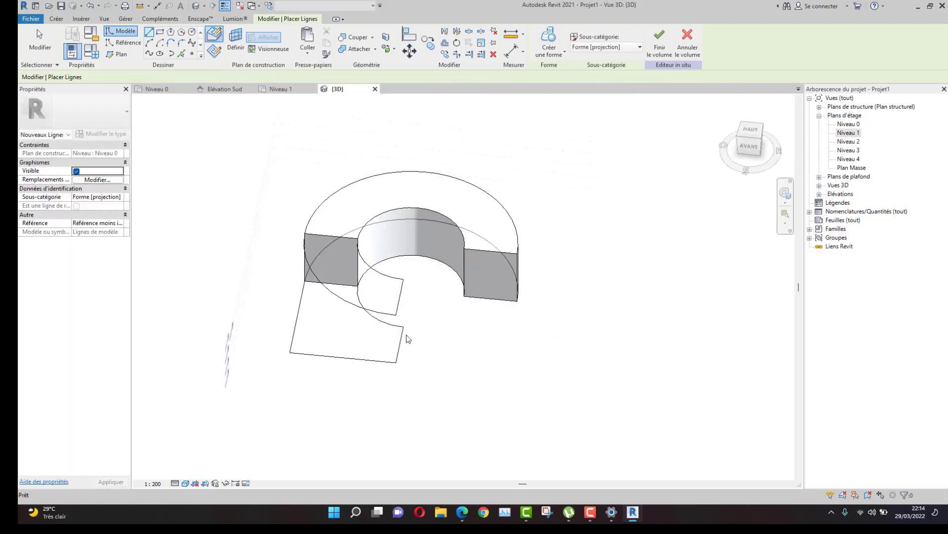
pyautogui.keyDown('shift'); pyautogui.moveTo(340, 387); pyautogui.dragTo(483, 362, button='middle'); pyautogui.keyUp('shift')
pyautogui.keyDown('shift'); pyautogui.moveTo(392, 377); pyautogui.dragTo(417, 335, button='middle'); pyautogui.keyUp('shift')
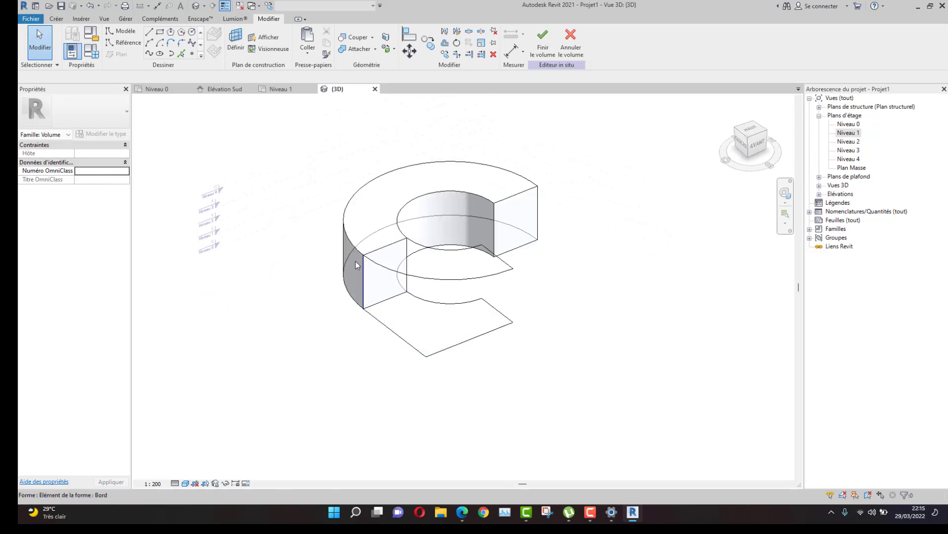
pyautogui.scroll(2, 390, 327)
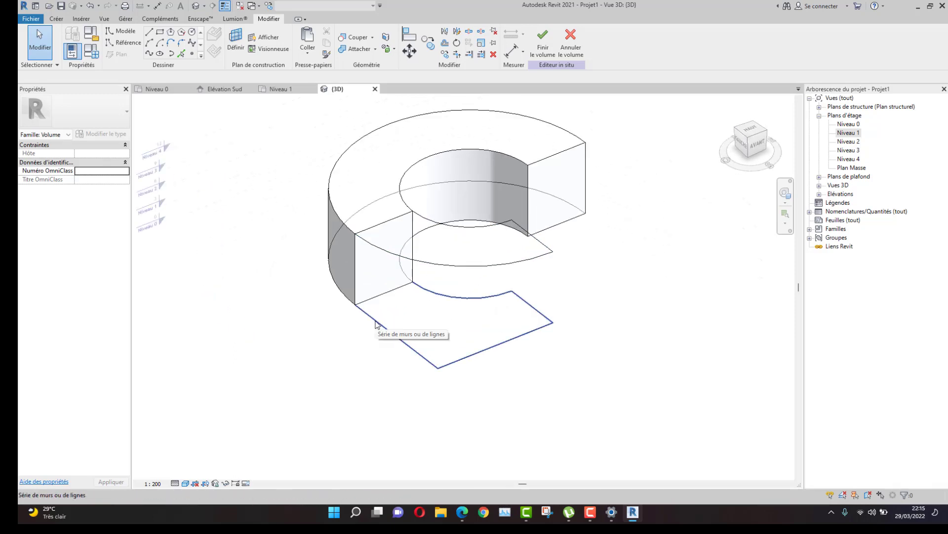
pyautogui.click(376, 324)
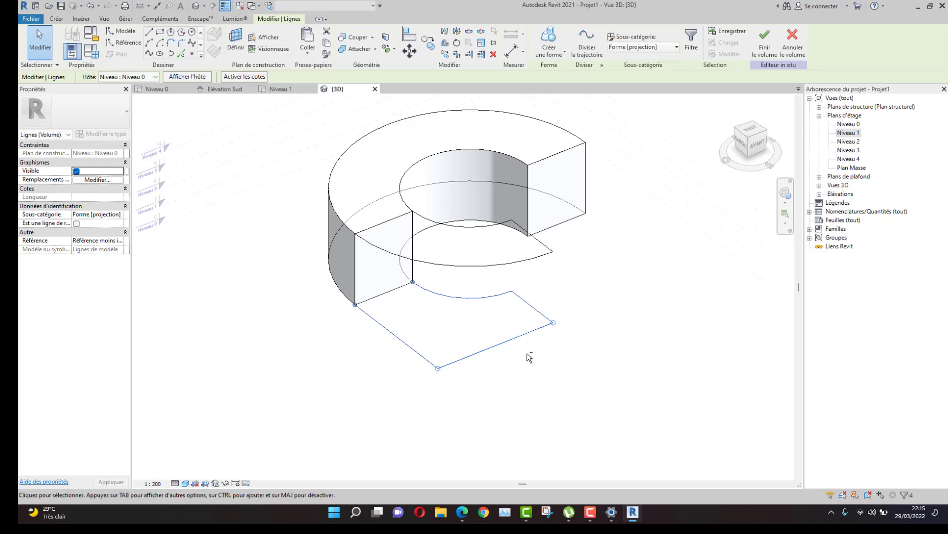
pyautogui.moveTo(525, 350); pyautogui.dragTo(478, 286)
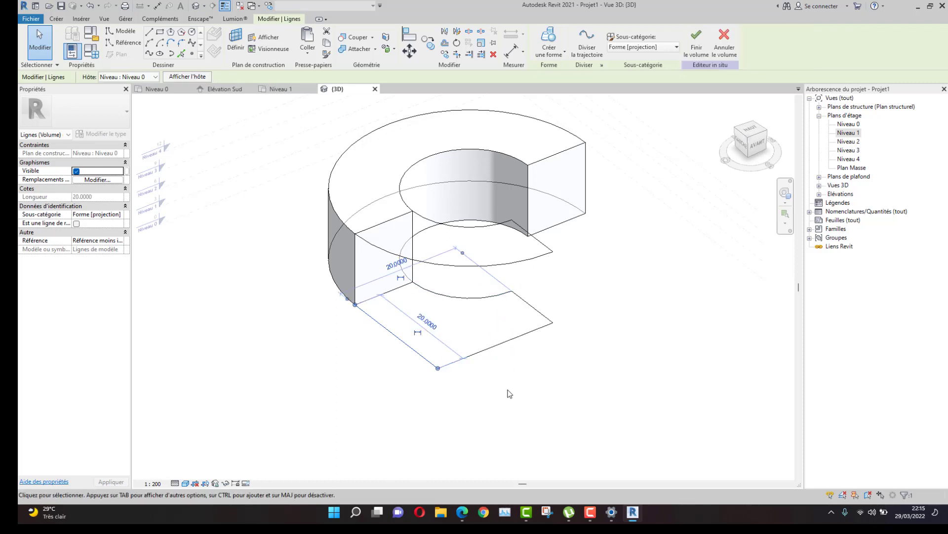
pyautogui.scroll(4, 437, 369)
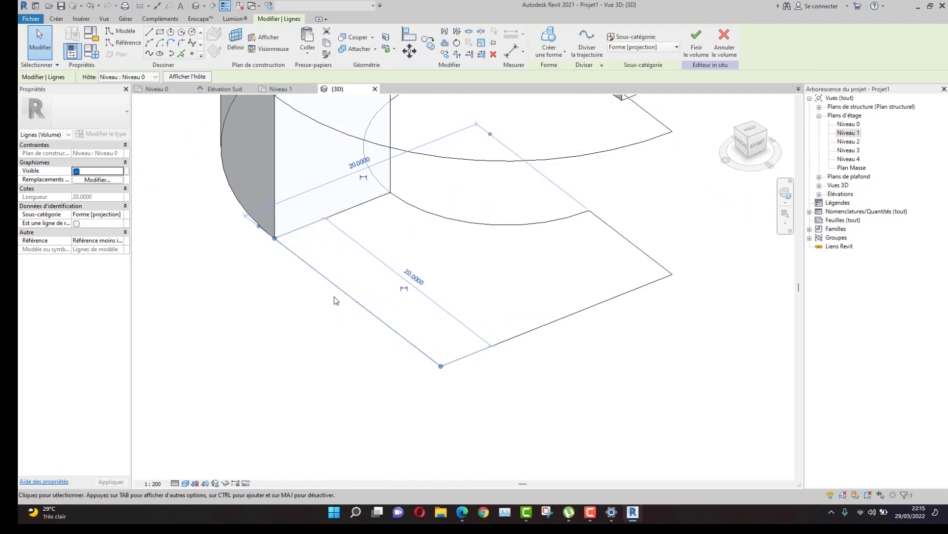
pyautogui.scroll(-2, 335, 299)
pyautogui.scroll(-2, 485, 279)
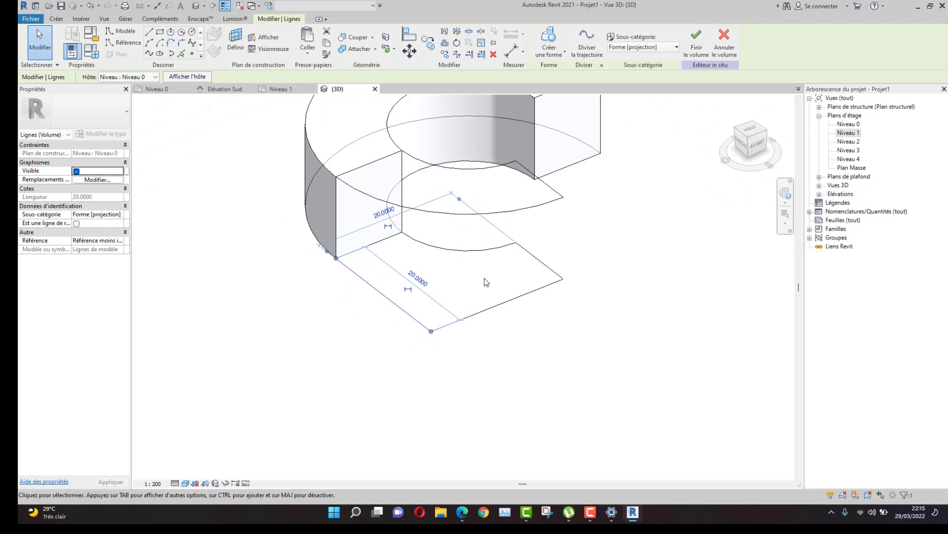
pyautogui.moveTo(488, 284); pyautogui.dragTo(473, 352, button='middle')
pyautogui.press('Tab')
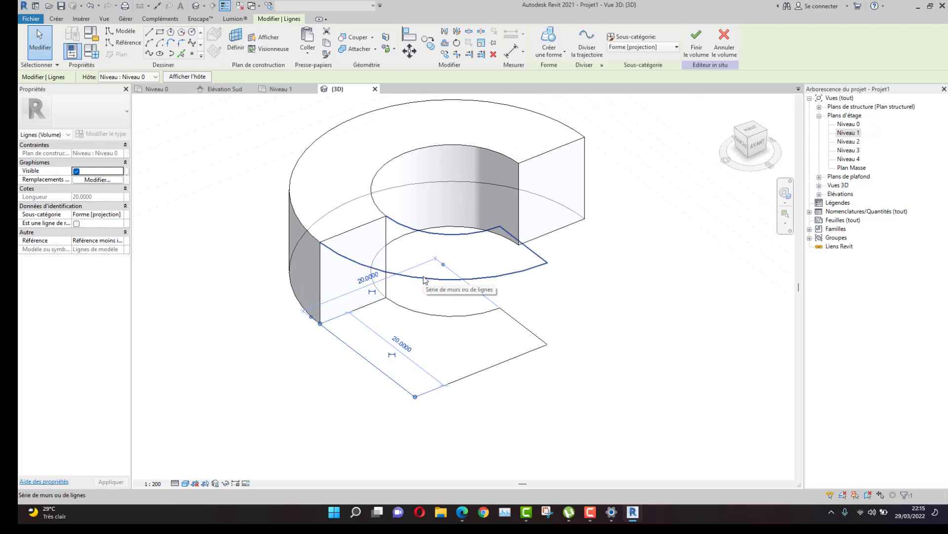
pyautogui.click(429, 279)
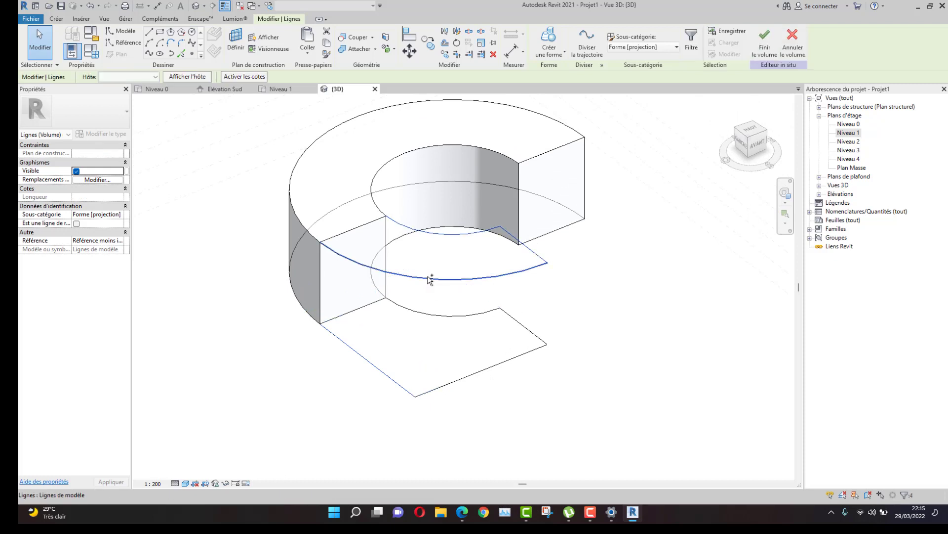
pyautogui.moveTo(568, 290); pyautogui.dragTo(565, 359, button='middle')
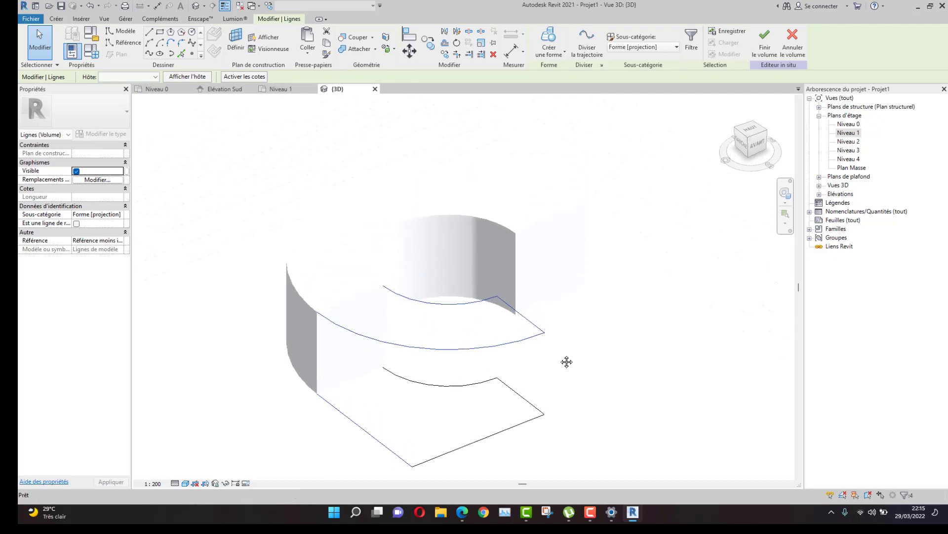
pyautogui.keyDown('shift'); pyautogui.click(531, 322); pyautogui.keyUp('shift')
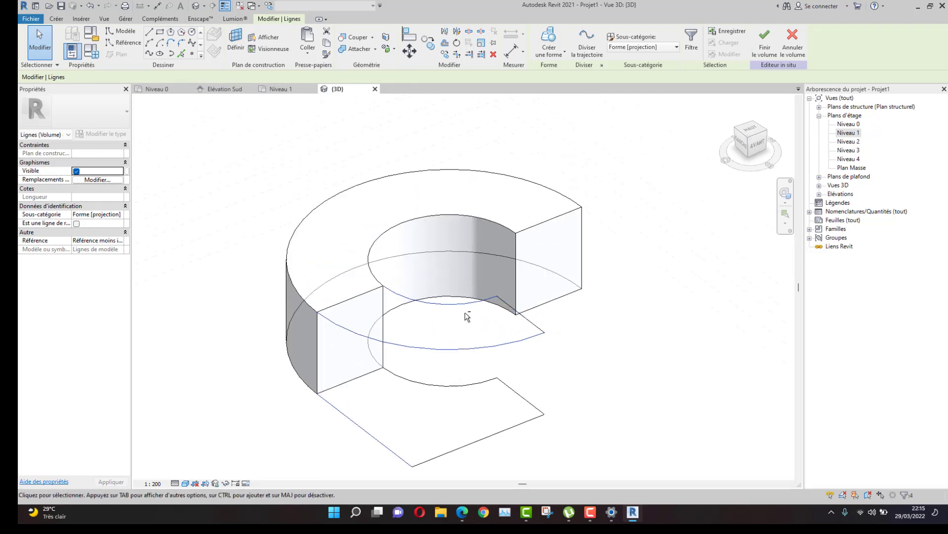
pyautogui.keyDown('shift'); pyautogui.click(464, 303); pyautogui.keyUp('shift')
pyautogui.scroll(-3, 452, 335)
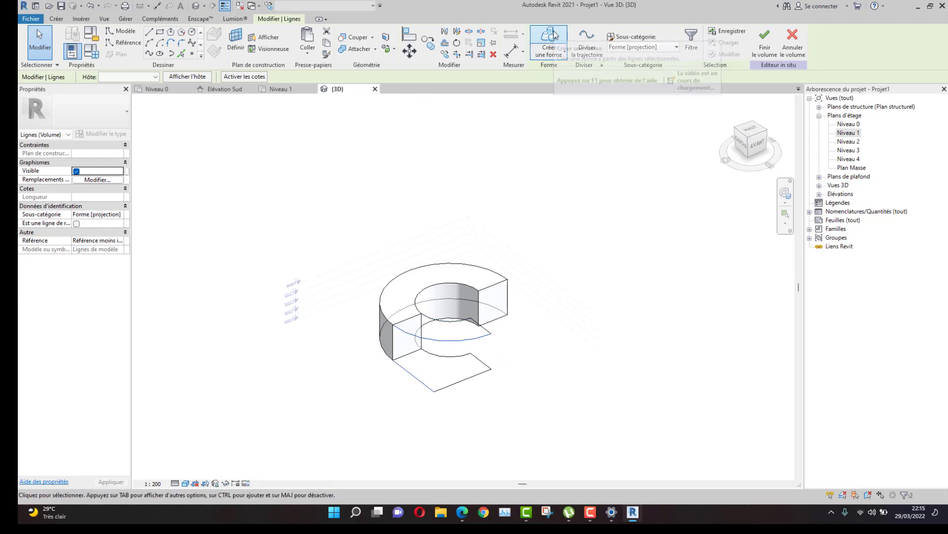
pyautogui.click(551, 55)
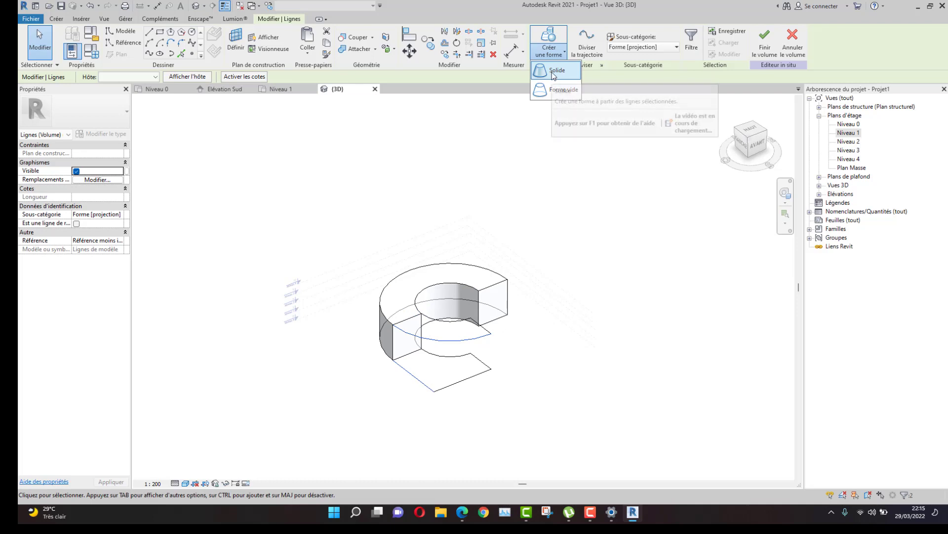
pyautogui.click(554, 74)
# Set the 3D view's visual style to Réaliste and finish the in-place mass.
pyautogui.keyDown('shift'); pyautogui.moveTo(554, 279); pyautogui.dragTo(451, 332, button='middle'); pyautogui.keyUp('shift')
pyautogui.click(185, 482)
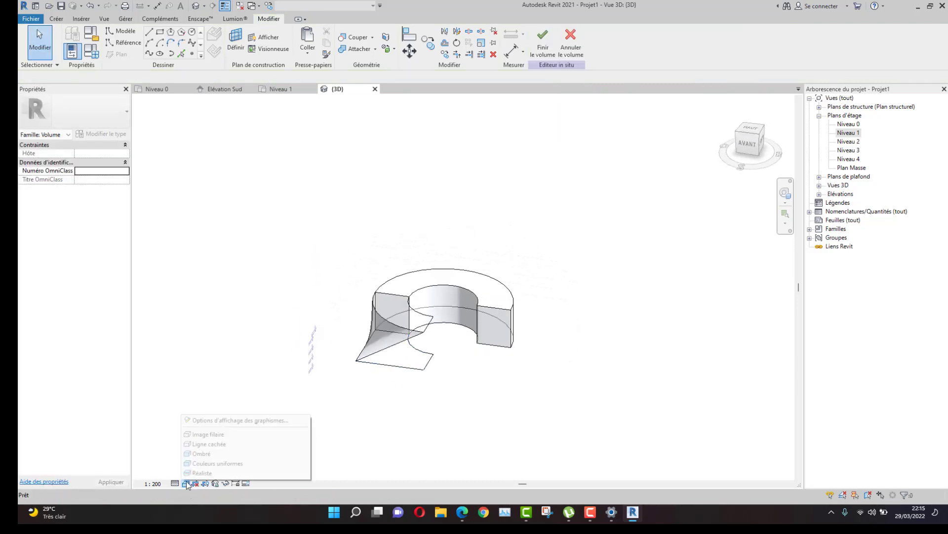
pyautogui.click(212, 468)
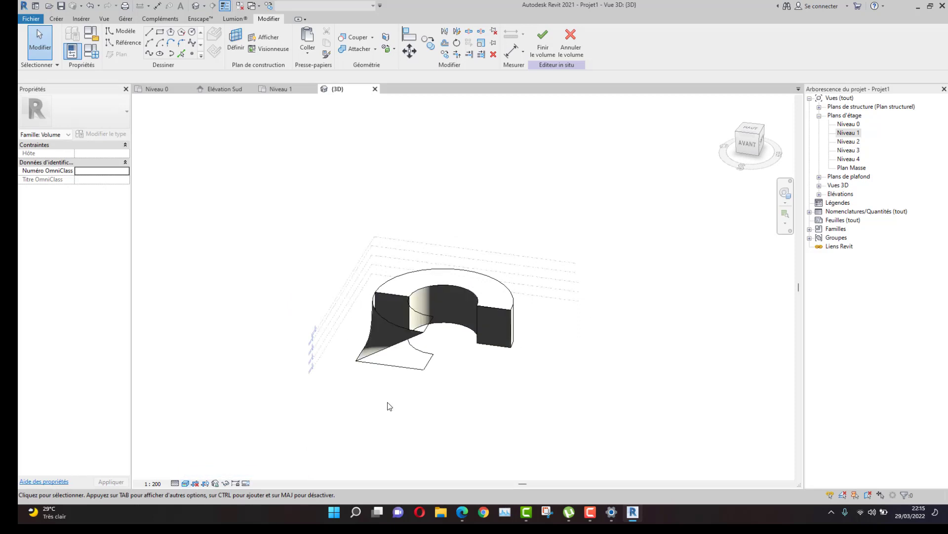
pyautogui.moveTo(387, 402)
pyautogui.keyDown('shift'); pyautogui.mouseDown(button='middle')
pyautogui.moveTo(436, 415)
pyautogui.moveTo(622, 373)
pyautogui.moveTo(377, 404)
pyautogui.moveTo(436, 419)
pyautogui.mouseUp(button='middle'); pyautogui.keyUp('shift')
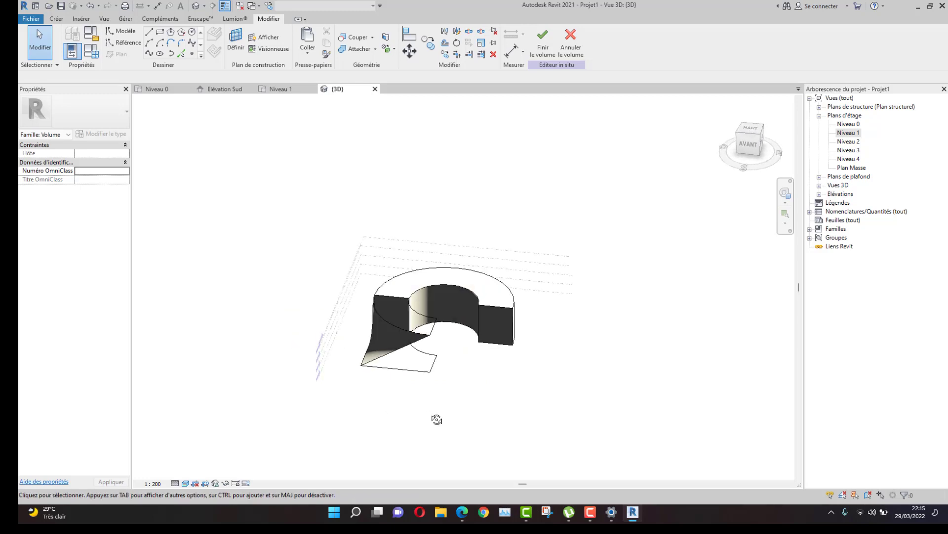
pyautogui.click(549, 48)
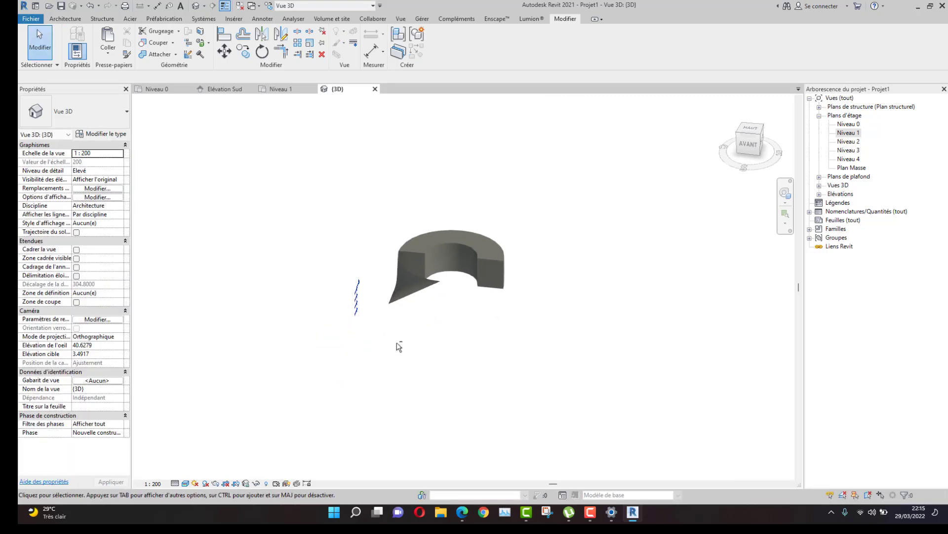
pyautogui.keyDown('shift'); pyautogui.moveTo(399, 345); pyautogui.dragTo(486, 352, button='middle'); pyautogui.keyUp('shift')
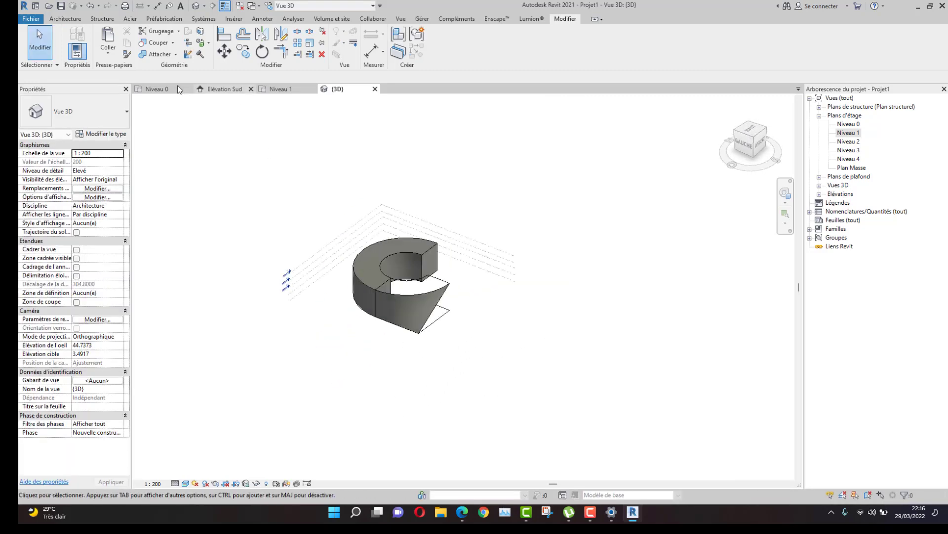
# Start a Dalle en béton - 250 mm floor on Niveau 0 and pick the half-ring's outer arc, inner arc and east end line as boundary.
pyautogui.click(157, 89)
pyautogui.scroll(-4, 349, 233)
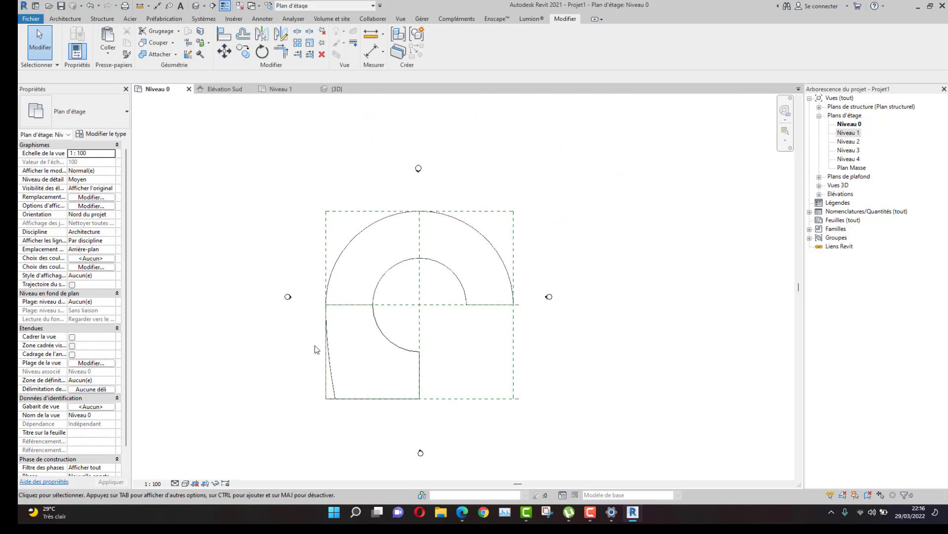
pyautogui.click(75, 20)
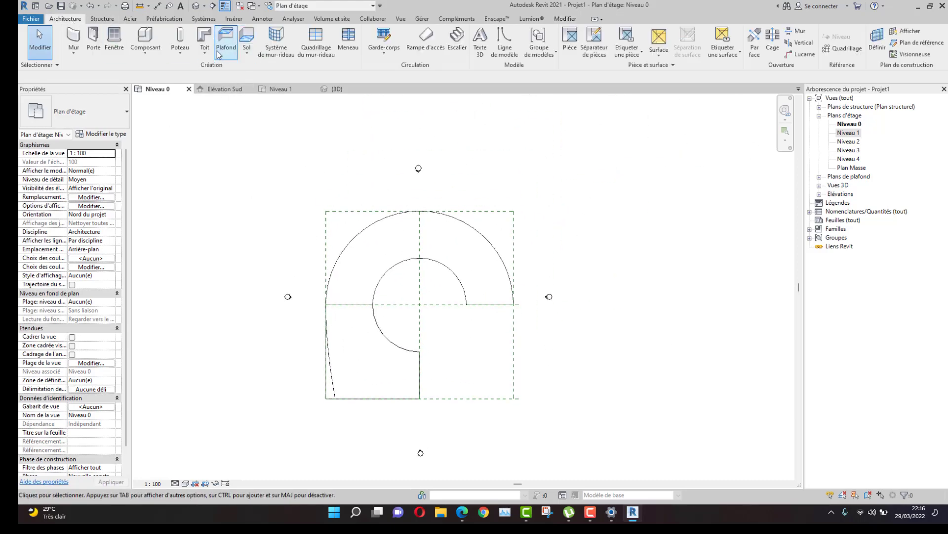
pyautogui.click(246, 37)
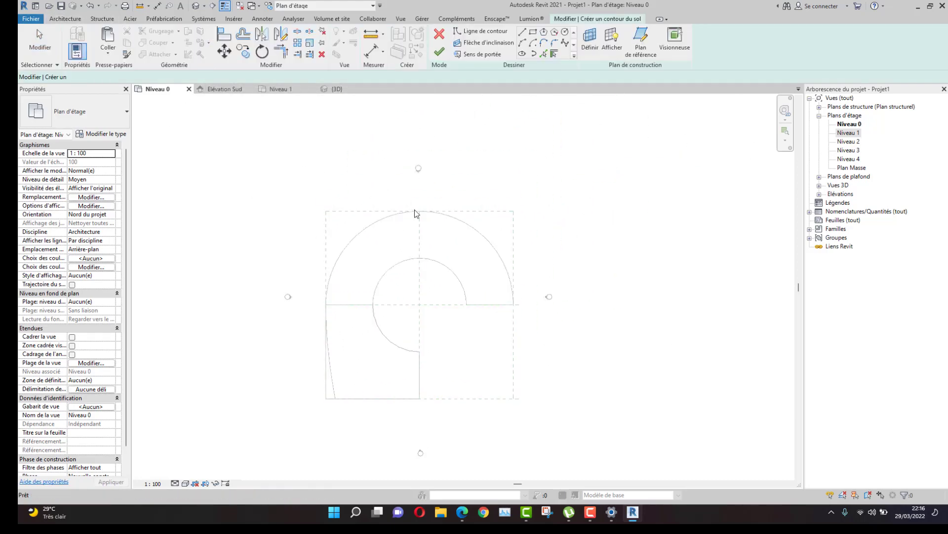
pyautogui.click(544, 53)
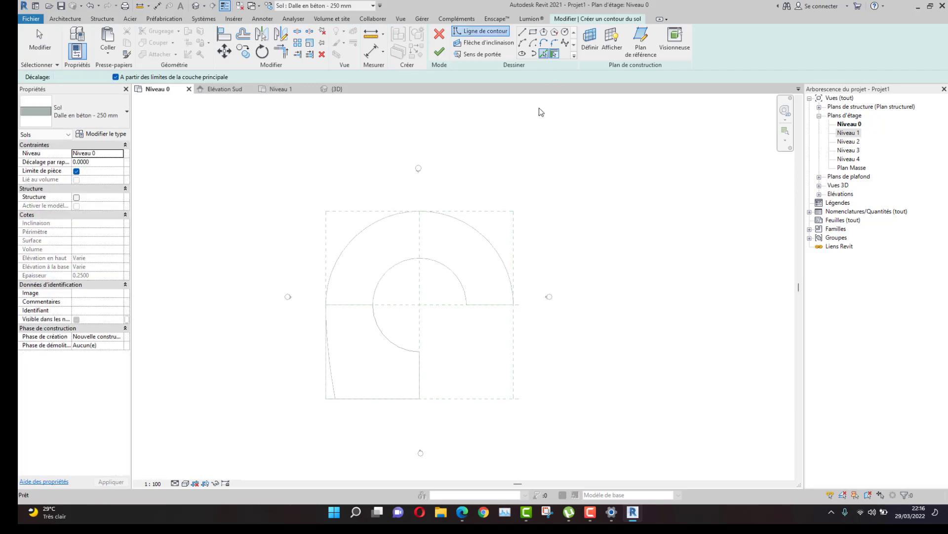
pyautogui.click(451, 216)
pyautogui.scroll(1, 449, 295)
pyautogui.scroll(1, 450, 294)
pyautogui.click(450, 262)
pyautogui.click(484, 305)
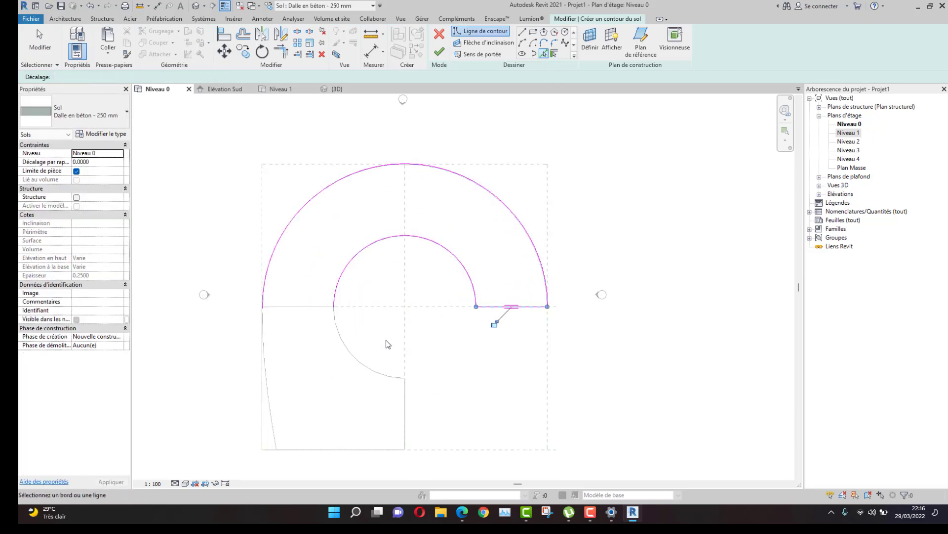
# Add the quarter's inner arc, end line, south edge and west edge to the floor boundary by picking them.
pyautogui.click(344, 338)
pyautogui.click(405, 394)
pyautogui.moveTo(375, 376); pyautogui.dragTo(371, 338, button='middle')
pyautogui.click(361, 380)
pyautogui.click(301, 325)
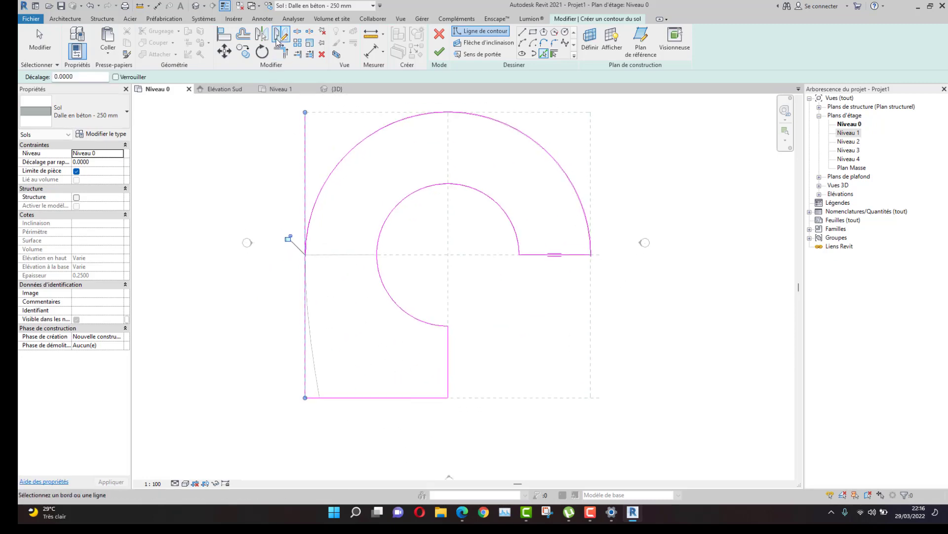
# Trim the west boundary line to meet the outer arc, complete the floor, and show it in the 3D view.
pyautogui.click(281, 51)
pyautogui.click(329, 154)
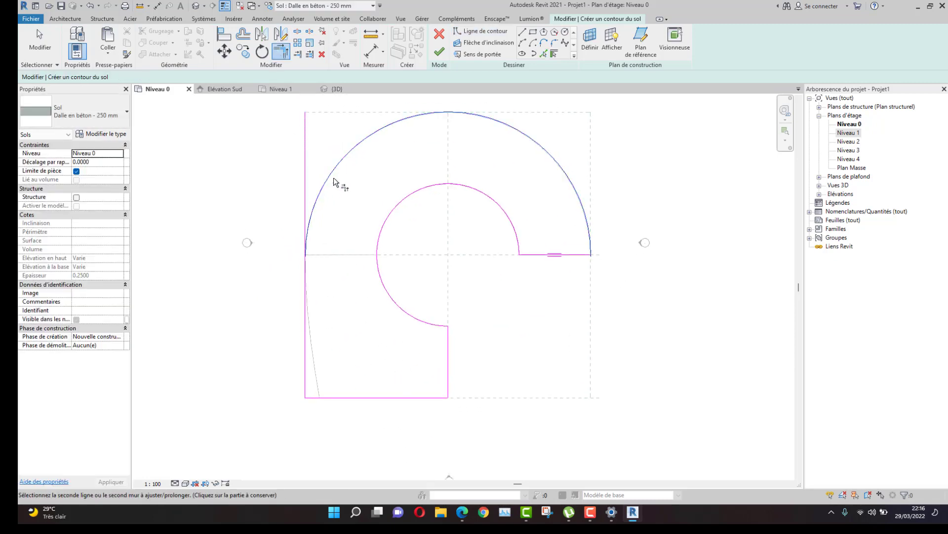
pyautogui.click(308, 297)
pyautogui.moveTo(548, 324); pyautogui.dragTo(409, 325, button='middle')
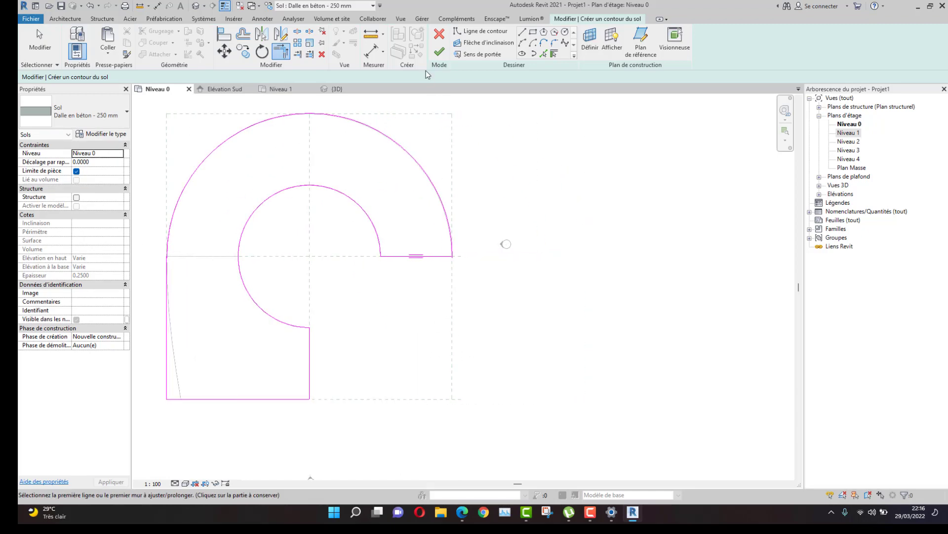
pyautogui.click(440, 52)
pyautogui.click(505, 184)
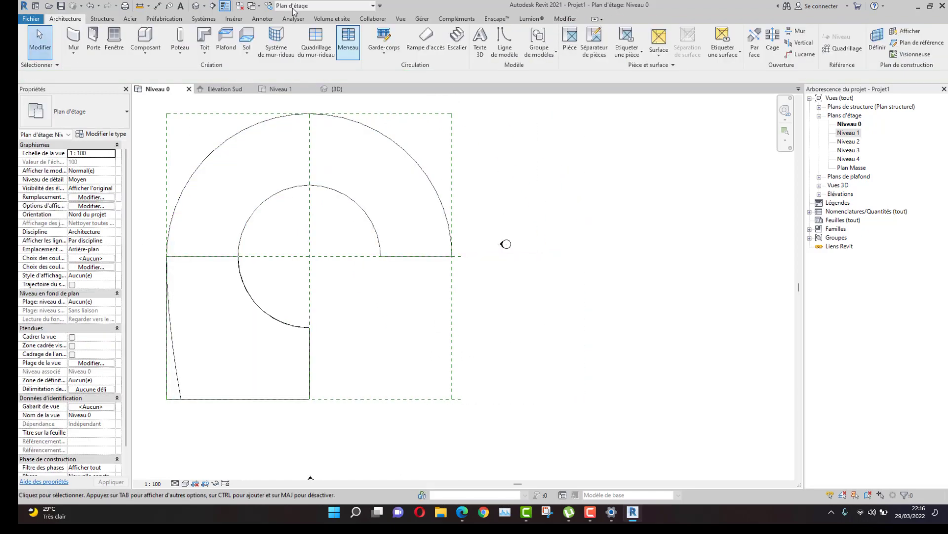
pyautogui.click(196, 6)
pyautogui.scroll(3, 439, 343)
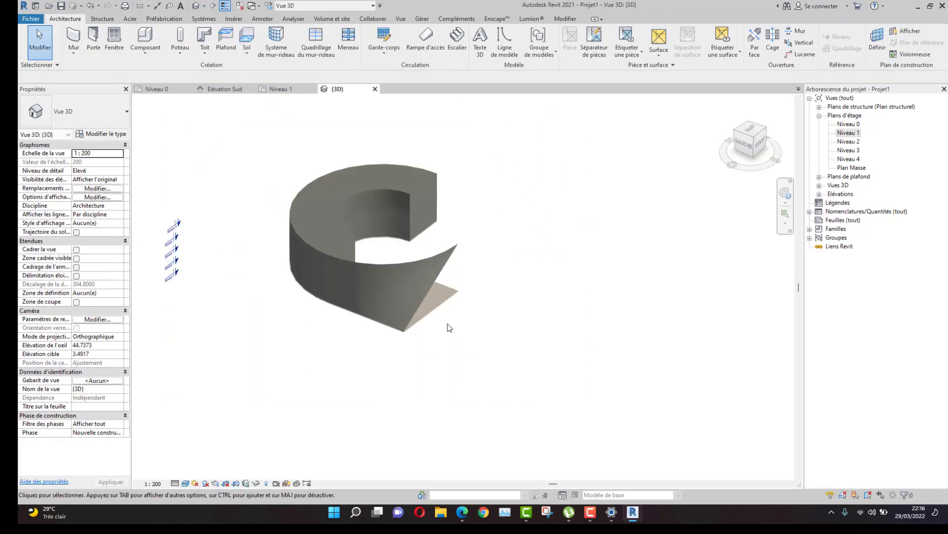
pyautogui.keyDown('shift'); pyautogui.moveTo(446, 326); pyautogui.dragTo(229, 318, button='middle'); pyautogui.keyUp('shift')
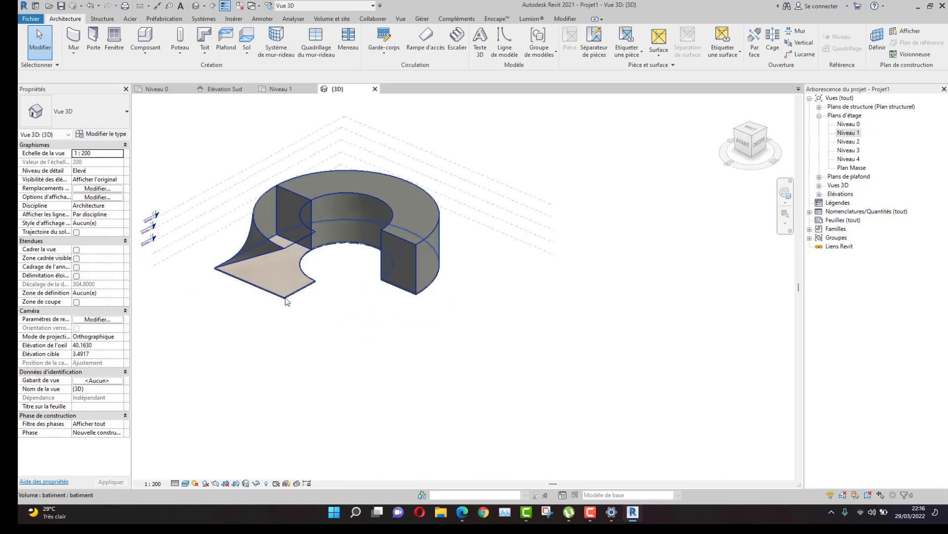
pyautogui.scroll(5, 287, 297)
pyautogui.scroll(-4, 303, 295)
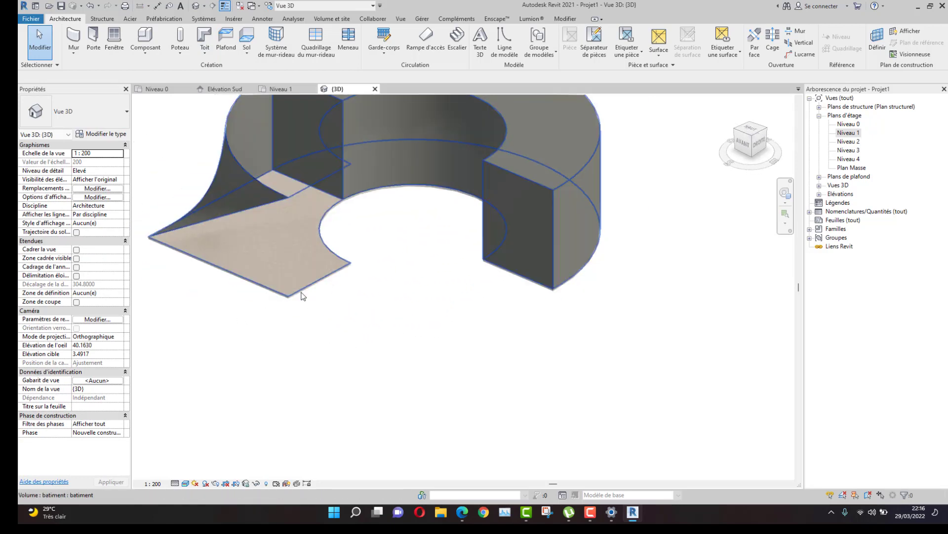
pyautogui.moveTo(302, 306); pyautogui.dragTo(313, 316, button='middle')
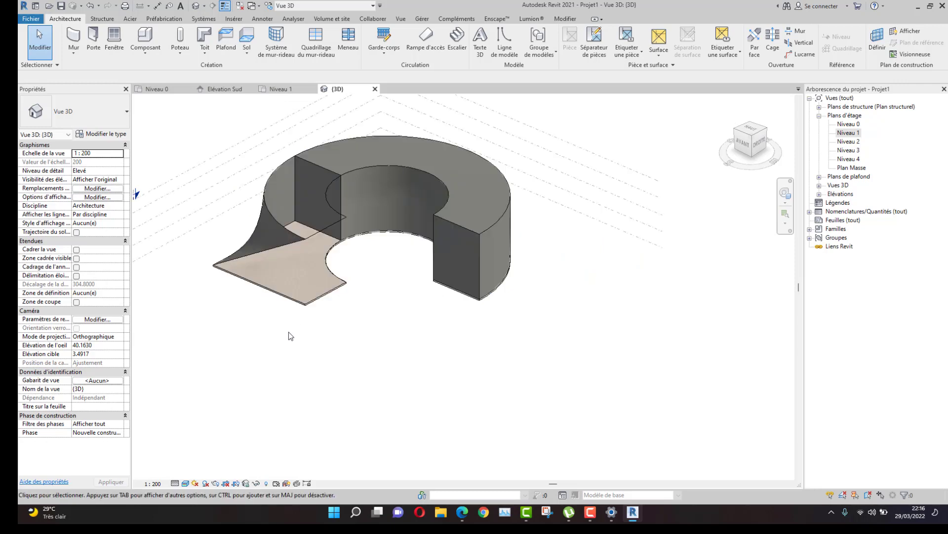
# Open the Niveau 4 floor plan and set its underlay base level to Niveau 0 so the mass outline shows.
pyautogui.click(288, 89)
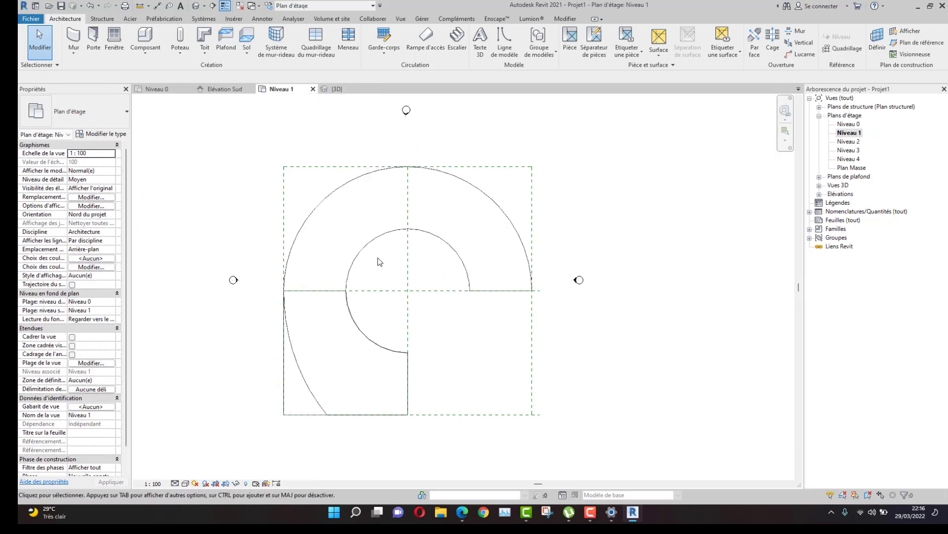
pyautogui.doubleClick(855, 160)
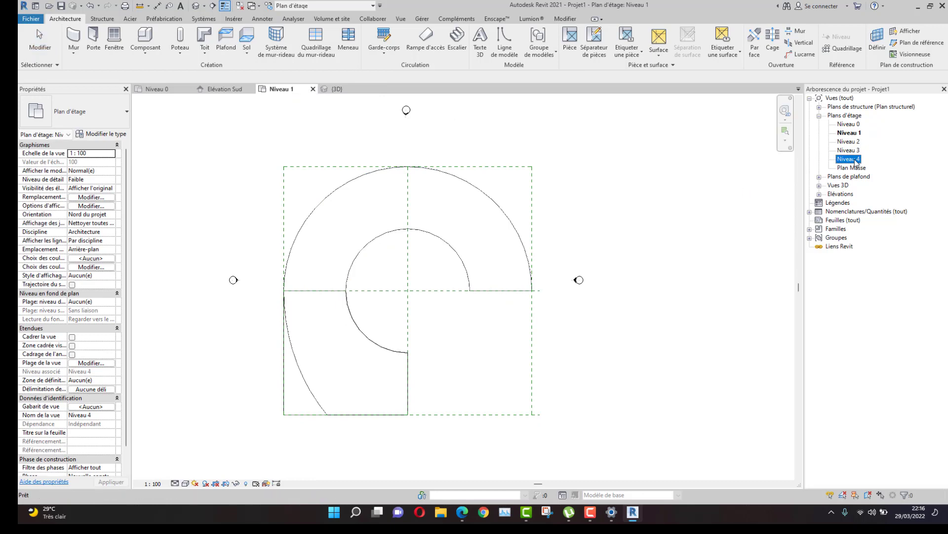
pyautogui.scroll(-3, 428, 309)
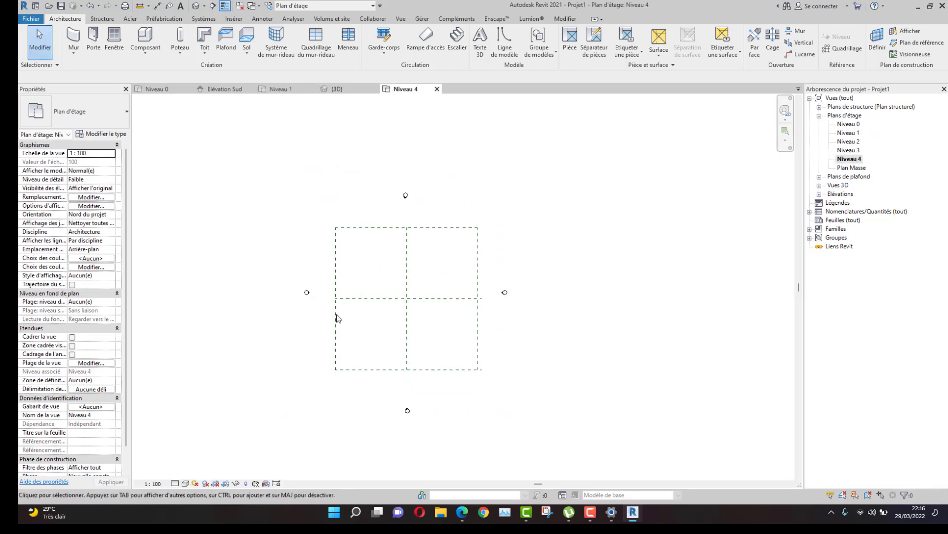
pyautogui.moveTo(261, 362); pyautogui.dragTo(275, 351, button='middle')
pyautogui.click(112, 302)
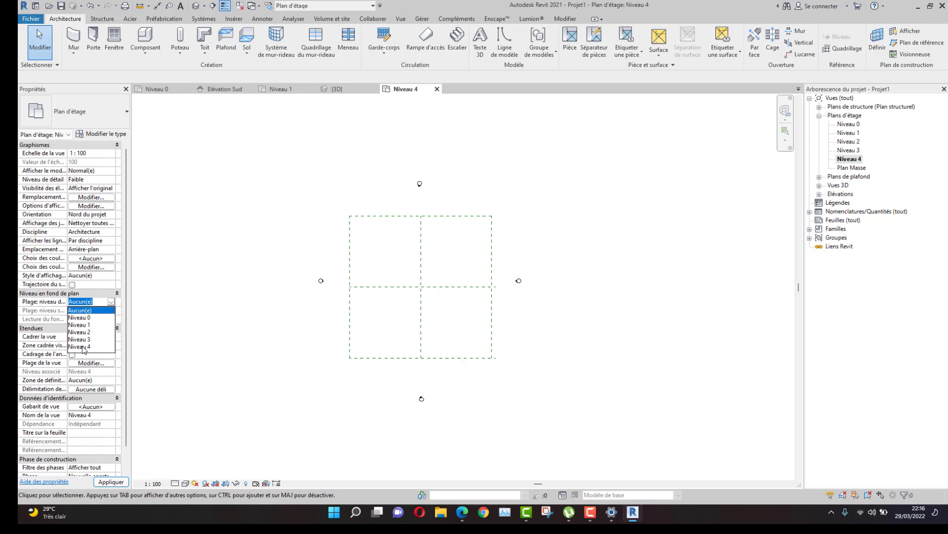
pyautogui.click(87, 318)
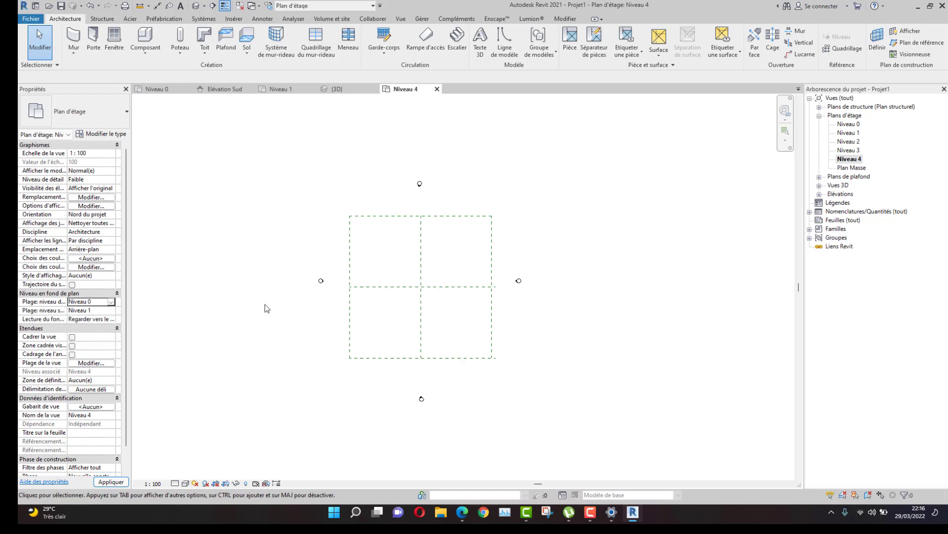
pyautogui.scroll(3, 412, 304)
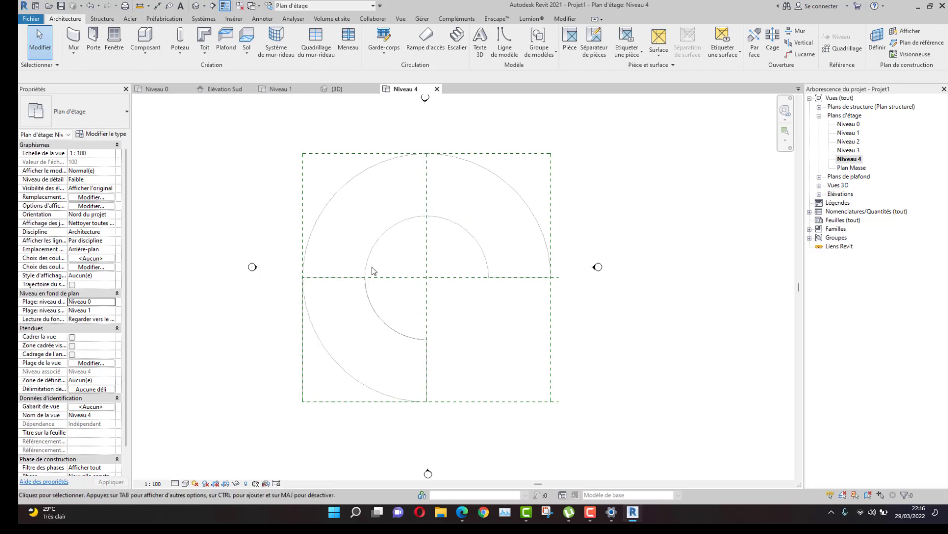
pyautogui.moveTo(436, 324); pyautogui.dragTo(391, 328, button='middle')
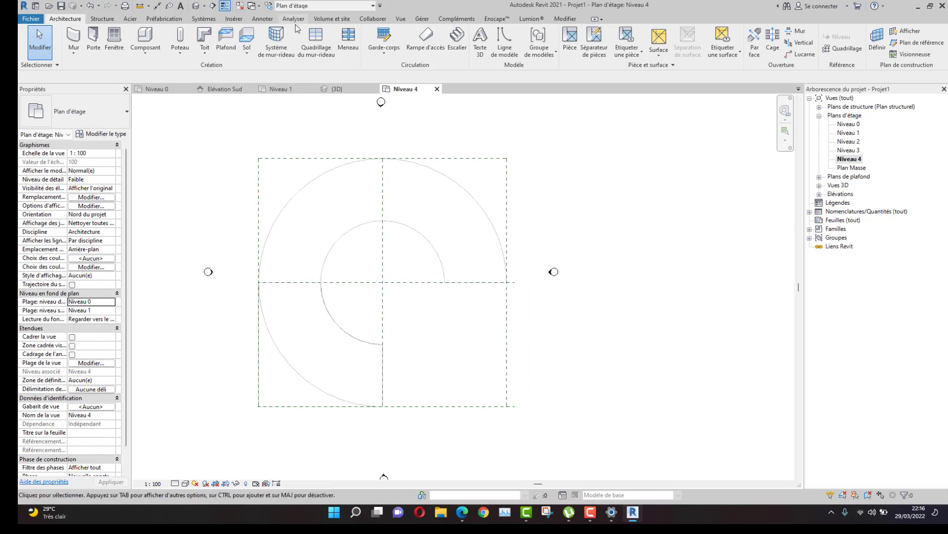
# Start a Dalle en béton - 250 mm floor on Niveau 4, picking the half-ring's and quarter's outer and inner arcs and both end lines as boundary.
pyautogui.click(246, 49)
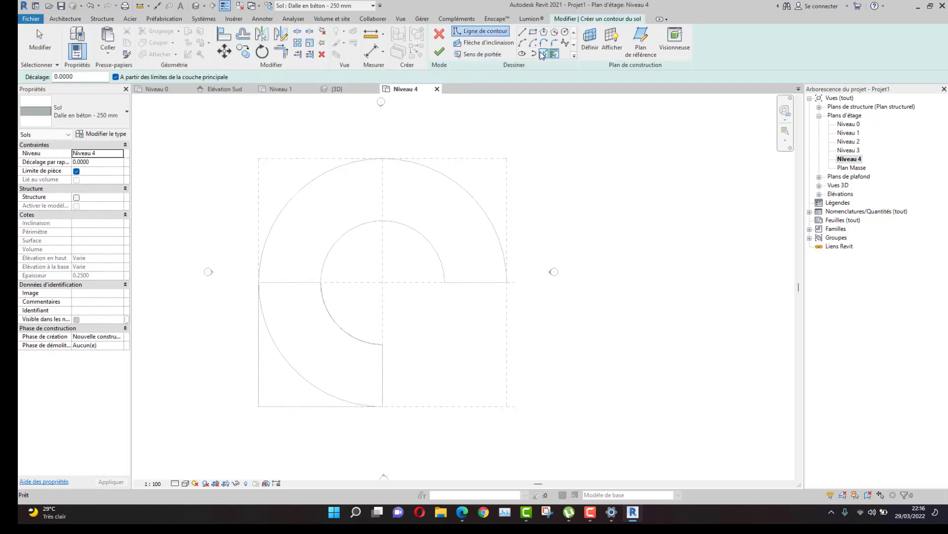
pyautogui.click(543, 54)
pyautogui.click(368, 160)
pyautogui.click(434, 250)
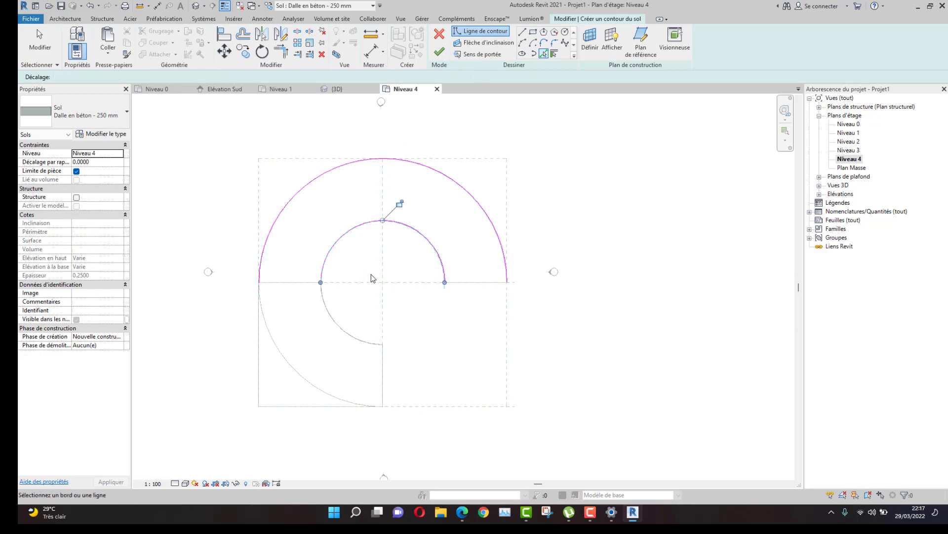
pyautogui.click(340, 325)
pyautogui.click(296, 370)
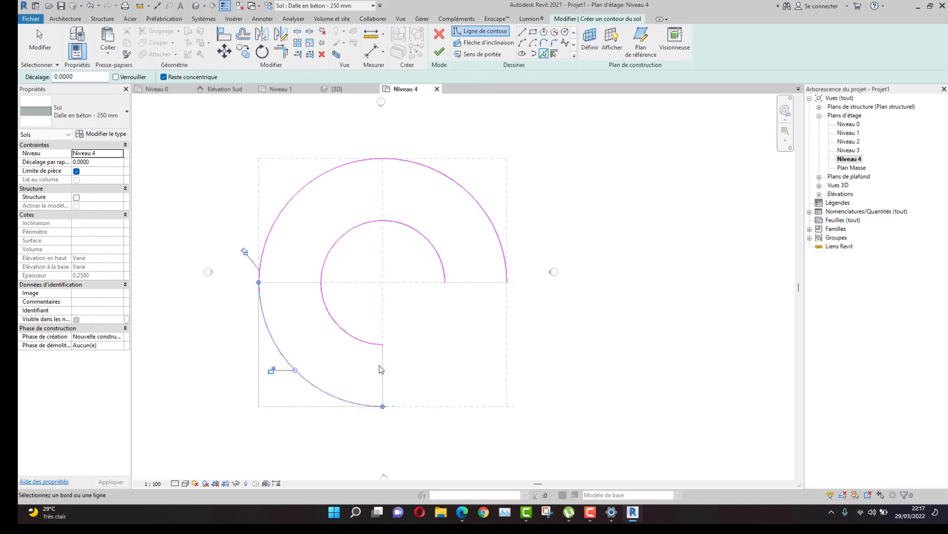
pyautogui.click(382, 368)
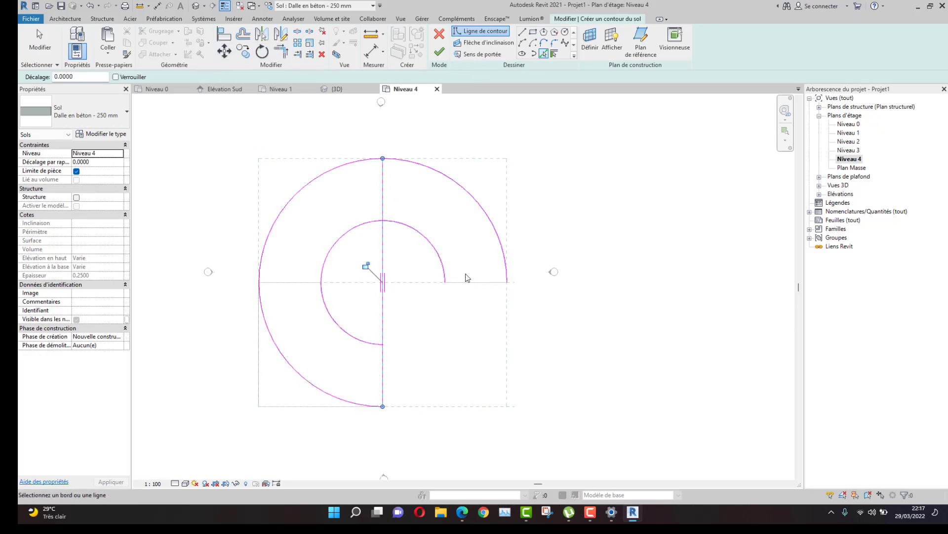
pyautogui.click(466, 277)
# Trim the two end lines of the Niveau 4 boundary to the inner and outer arcs, complete the floor, and show it in the 3D view.
pyautogui.press('t')
pyautogui.press('r')
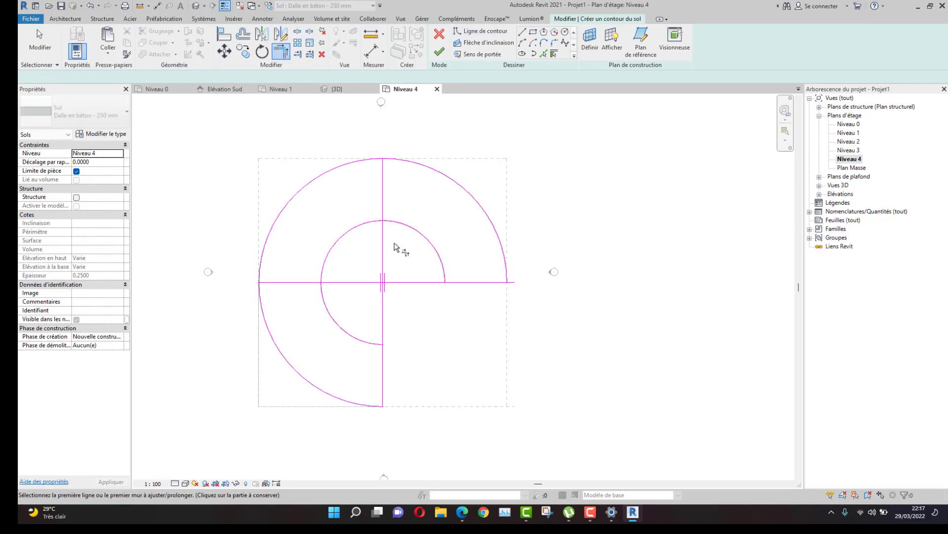
pyautogui.click(443, 265)
pyautogui.click(466, 282)
pyautogui.click(506, 264)
pyautogui.click(477, 283)
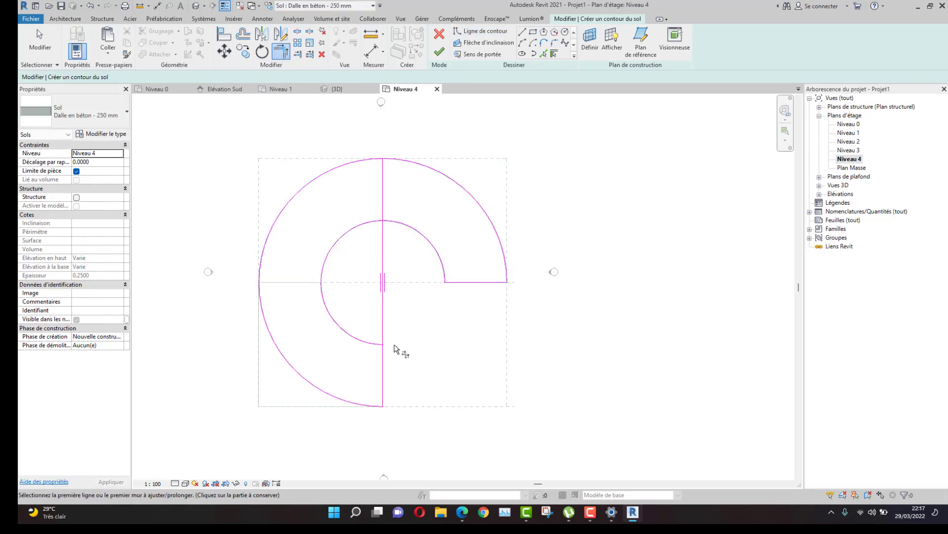
pyautogui.click(383, 366)
pyautogui.click(376, 343)
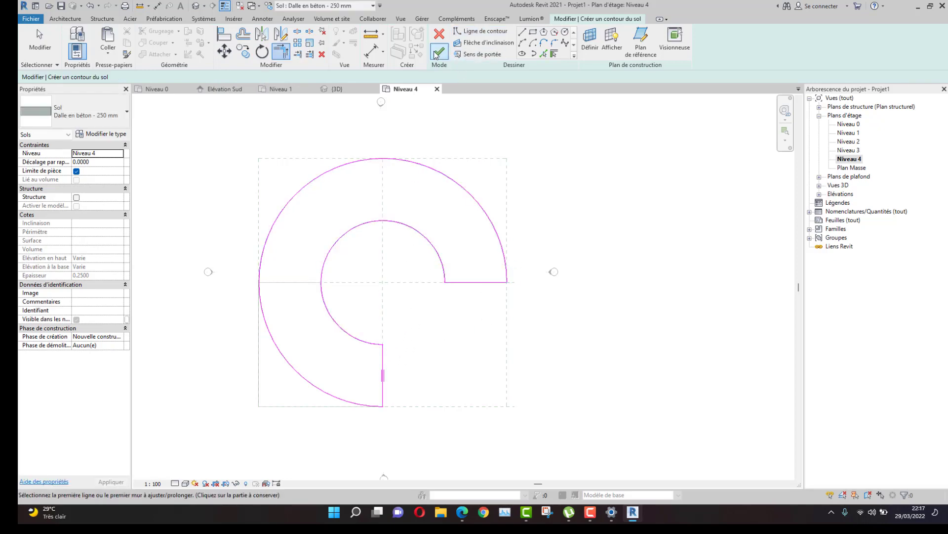
pyautogui.click(439, 52)
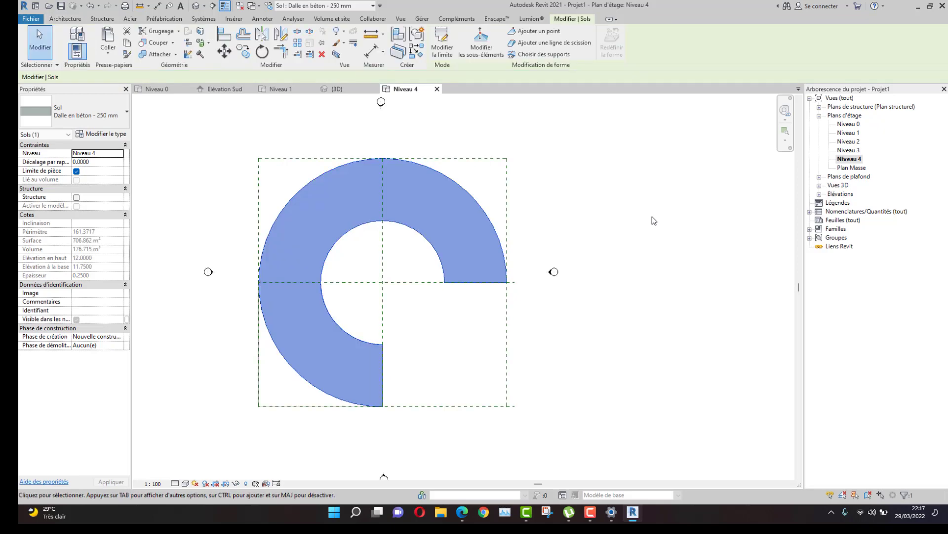
pyautogui.click(196, 7)
pyautogui.keyDown('shift'); pyautogui.moveTo(385, 353); pyautogui.dragTo(328, 212, button='middle'); pyautogui.keyUp('shift')
pyautogui.scroll(5, 331, 227)
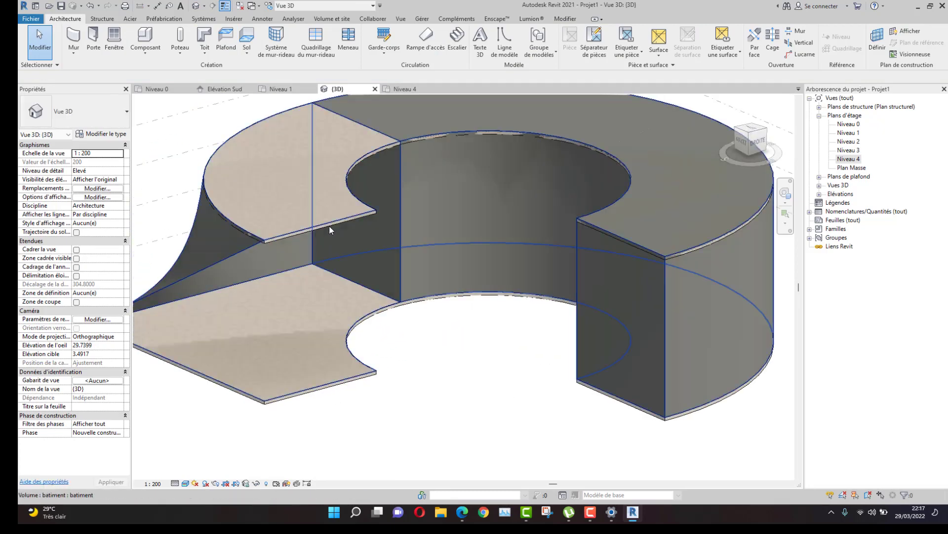
# Copy the Niveau 4 slab and paste it aligned to Niveau 1, Niveau 2 and Niveau 3.
pyautogui.click(274, 245)
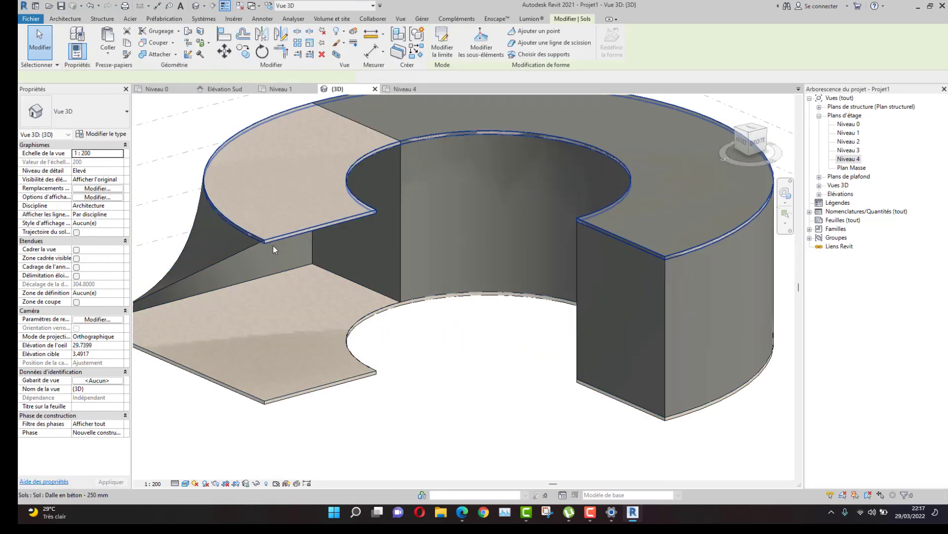
pyautogui.scroll(4, 276, 244)
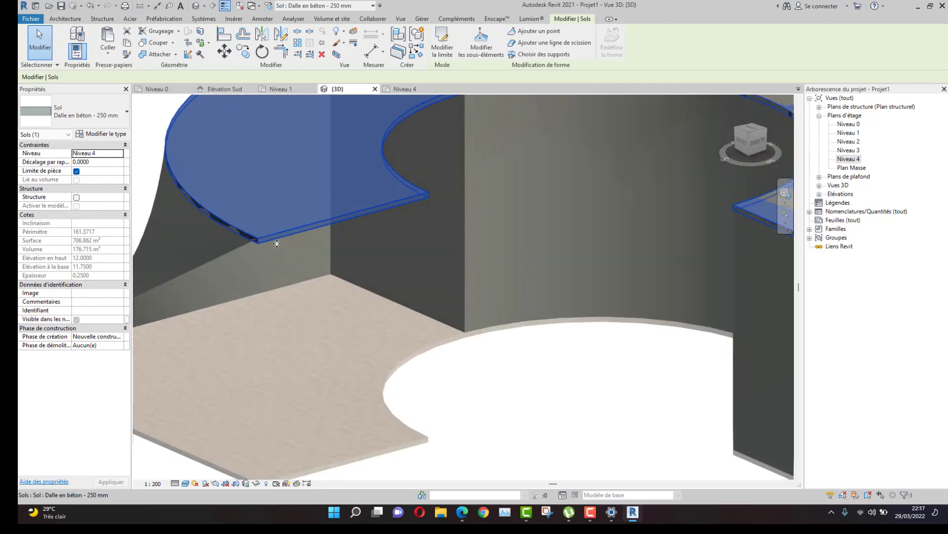
pyautogui.rightClick(276, 243)
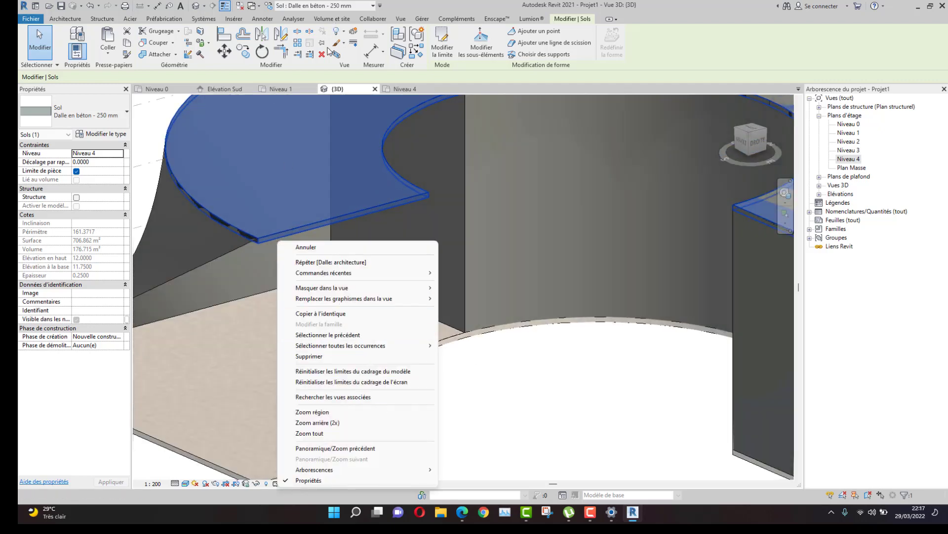
pyautogui.press('Escape')
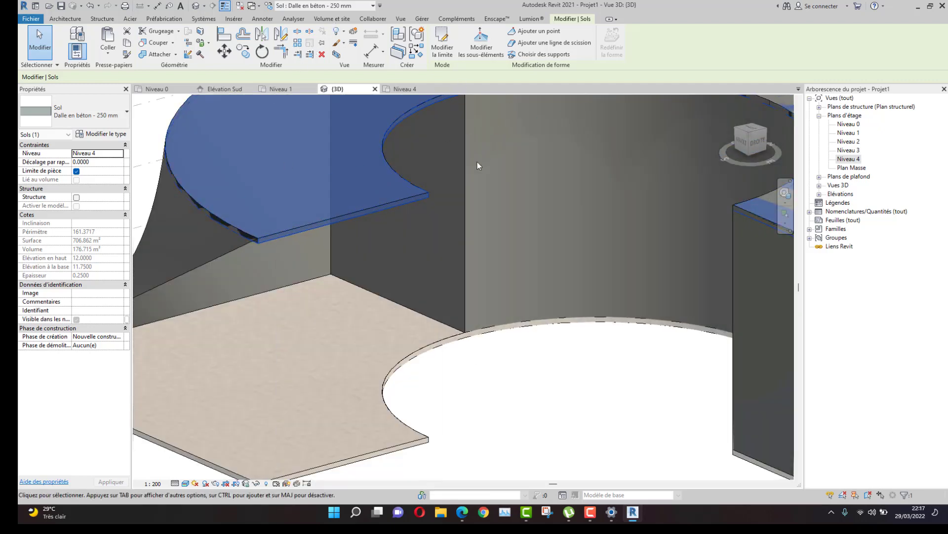
pyautogui.scroll(-5, 477, 162)
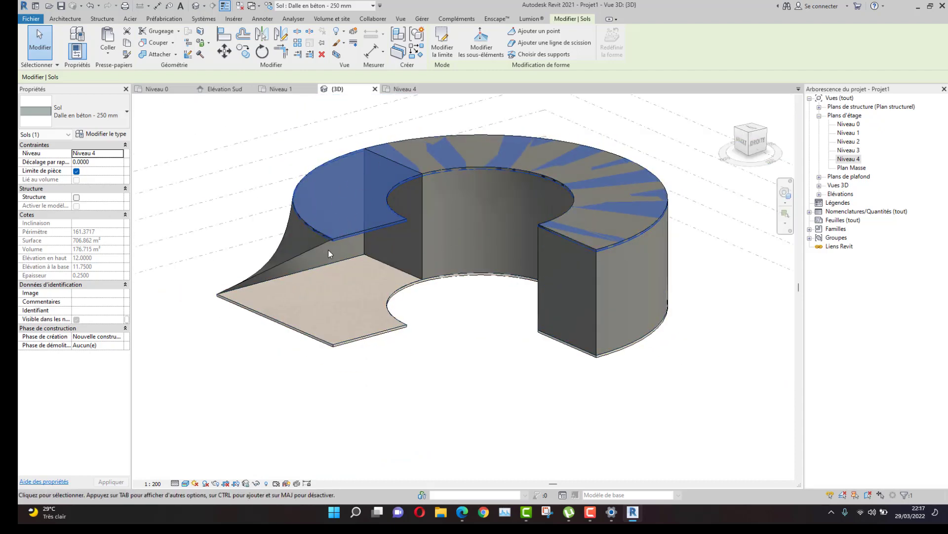
pyautogui.click(107, 47)
pyautogui.click(138, 91)
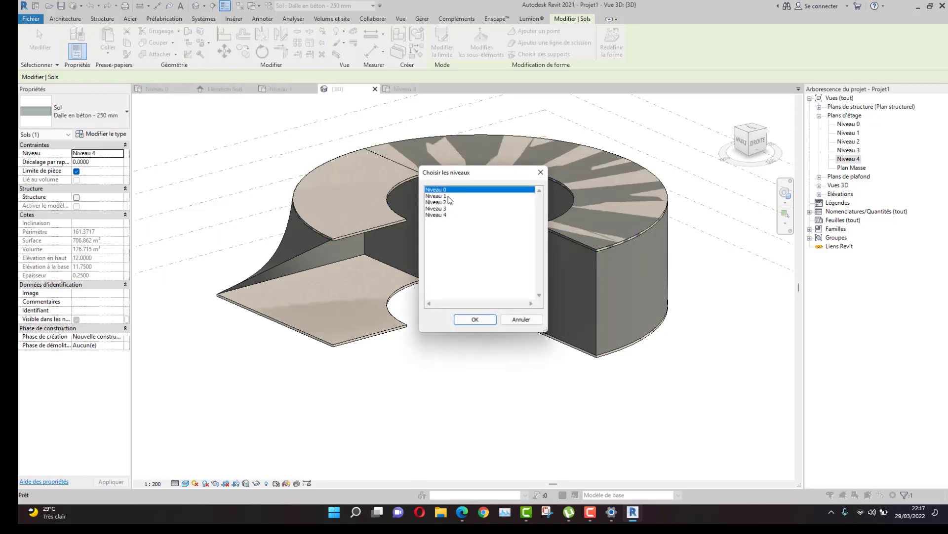
pyautogui.moveTo(448, 197); pyautogui.dragTo(448, 210)
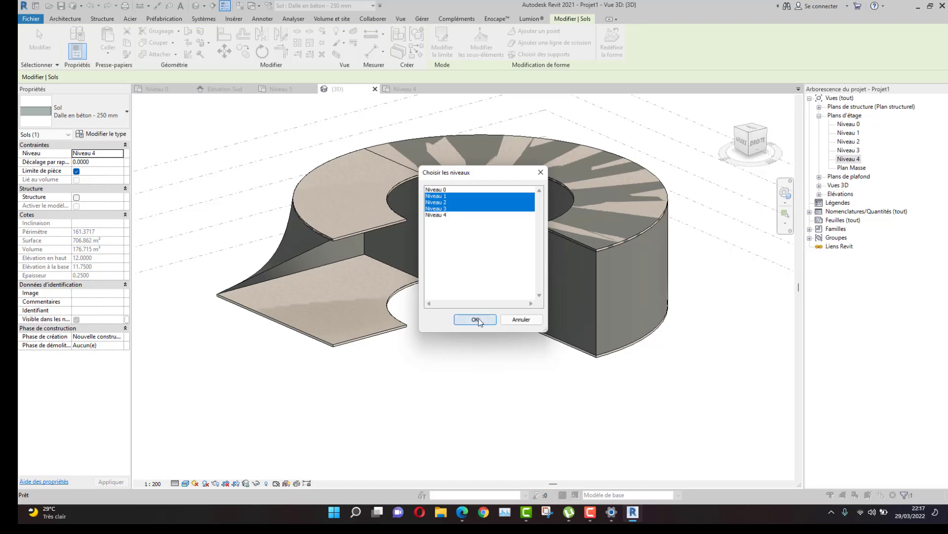
pyautogui.click(476, 319)
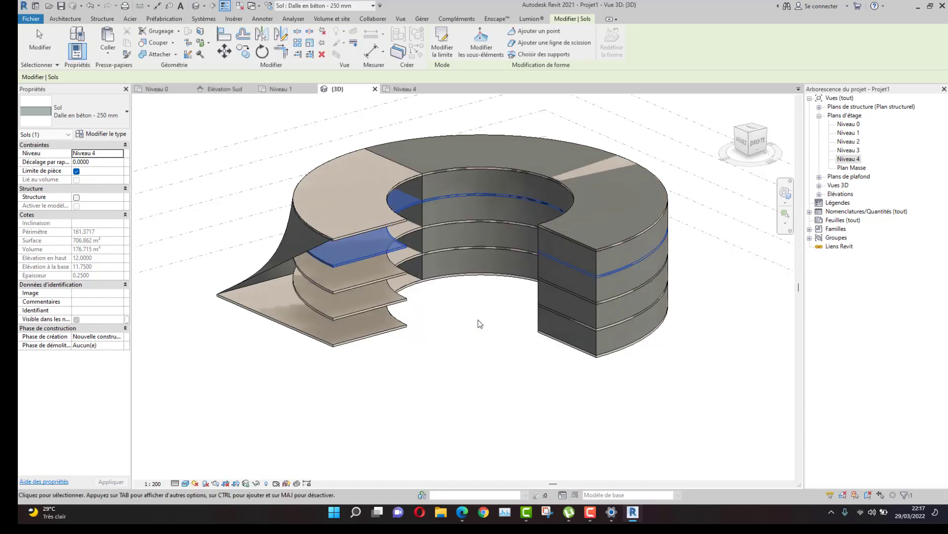
pyautogui.click(445, 360)
pyautogui.moveTo(445, 360); pyautogui.dragTo(475, 289, button='middle')
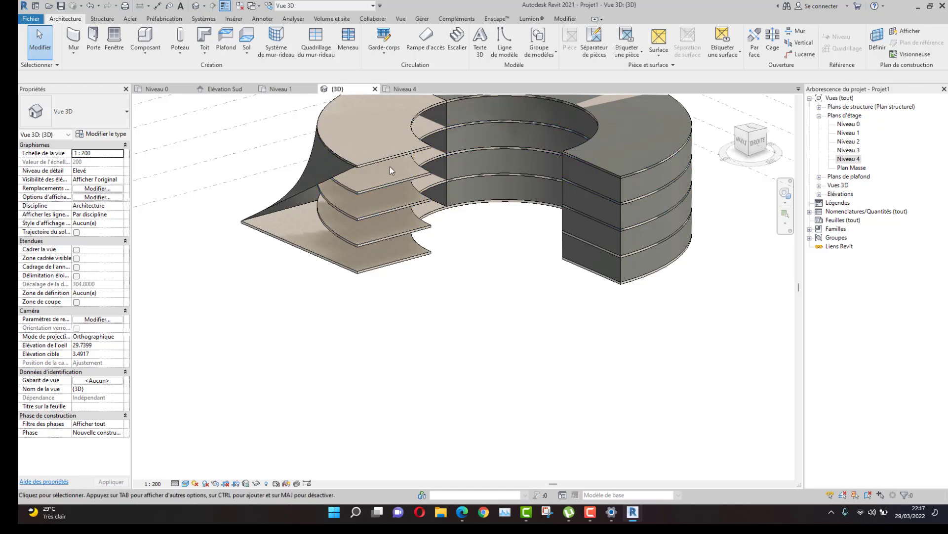
# Start a Système de mur-rideau by face and set its type's Quadrillage 1 layout to Distance fixe with a spacing of 1.
pyautogui.keyDown('shift'); pyautogui.moveTo(389, 173); pyautogui.dragTo(376, 291, button='middle'); pyautogui.keyUp('shift')
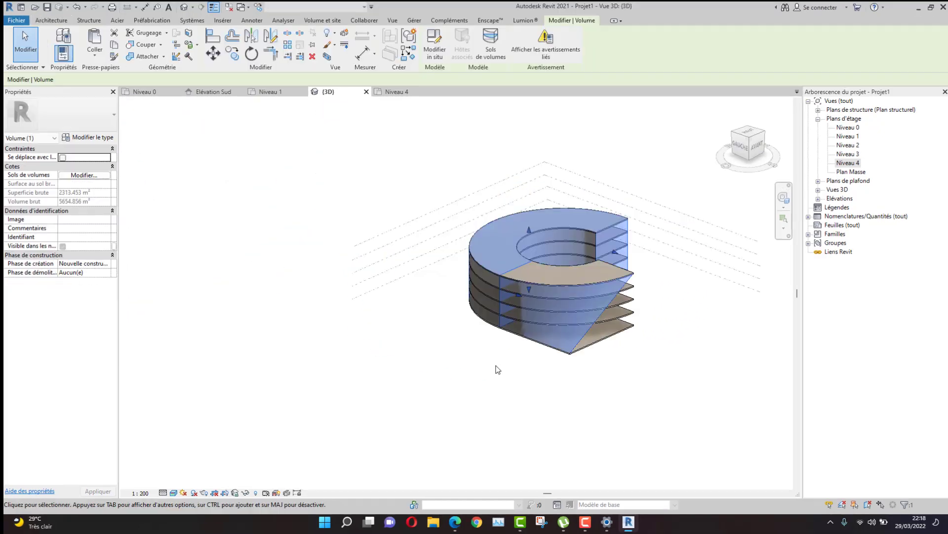
pyautogui.press('Escape')
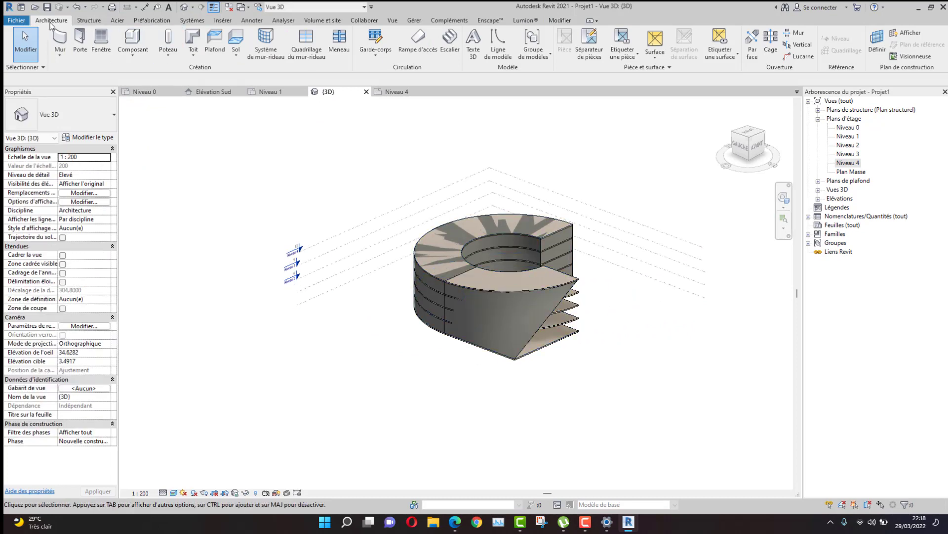
pyautogui.click(265, 44)
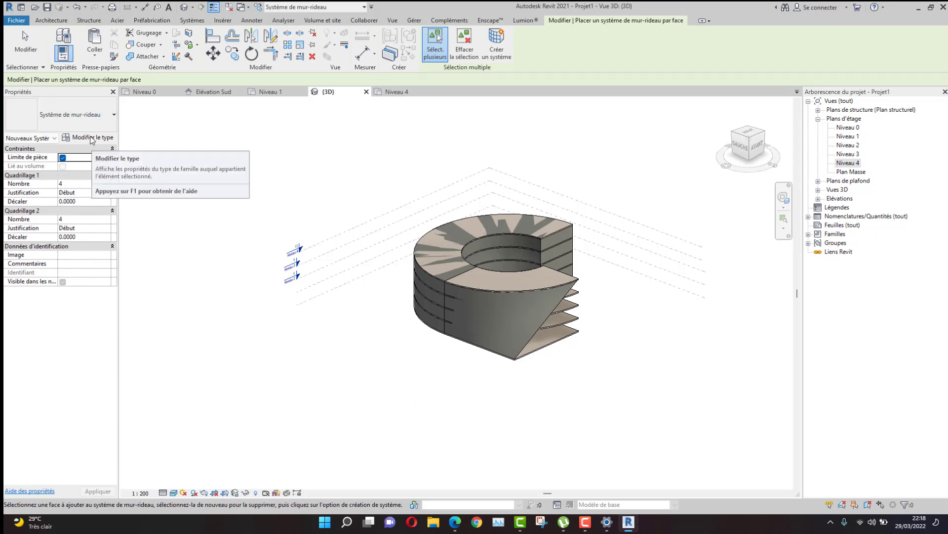
pyautogui.click(91, 138)
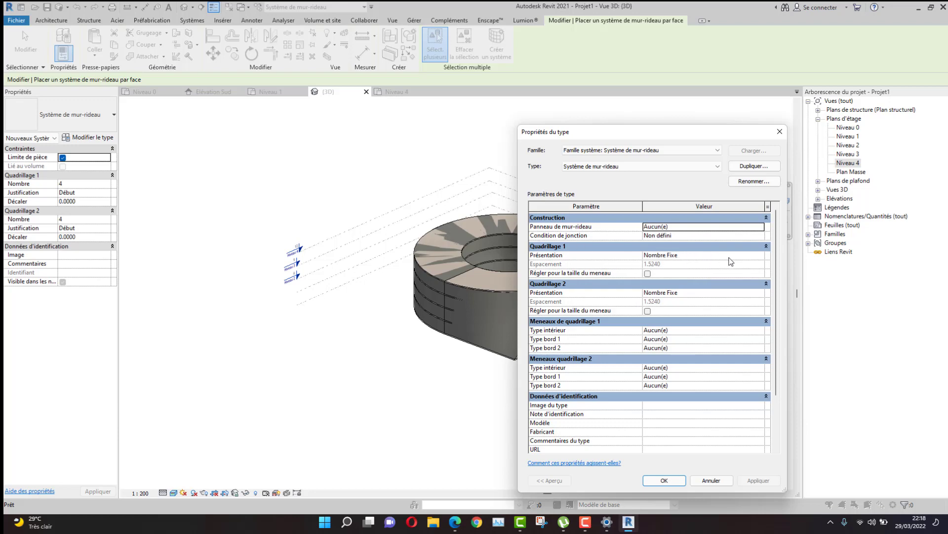
pyautogui.click(761, 258)
pyautogui.click(666, 271)
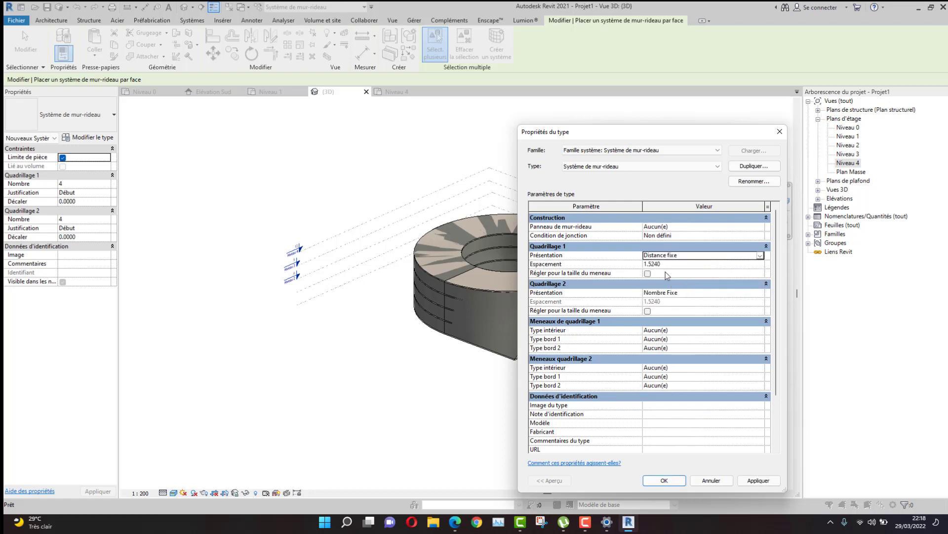
pyautogui.click(683, 266)
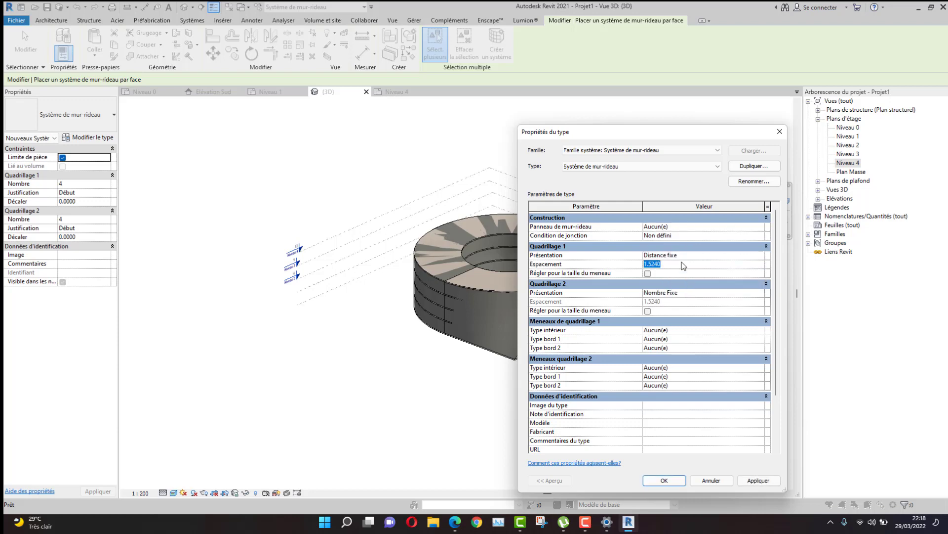
pyautogui.write('1')
# Set the curtain system type's Quadrillage 2 layout to Aucun and its curtain panel to Panneau système : Vitré, and accept the type properties.
pyautogui.click(763, 293)
pyautogui.click(652, 302)
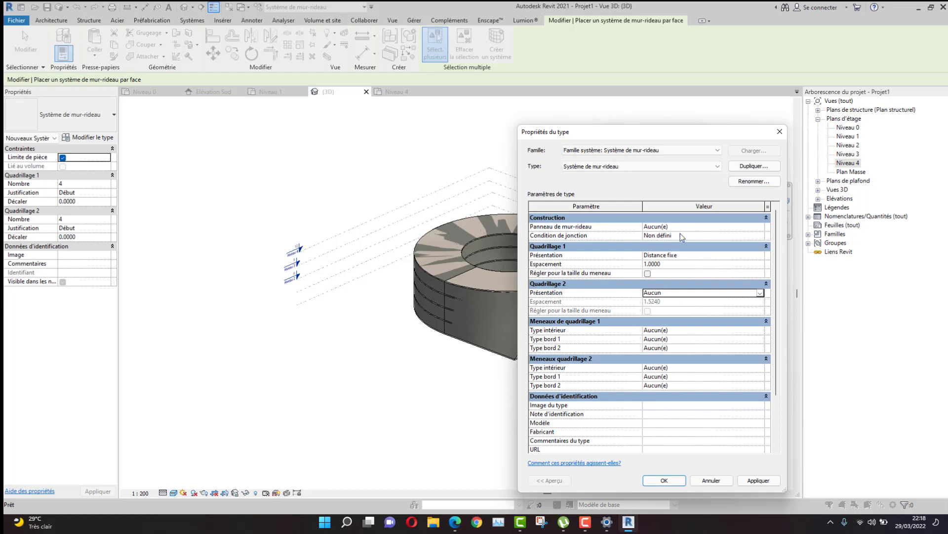
pyautogui.click(683, 228)
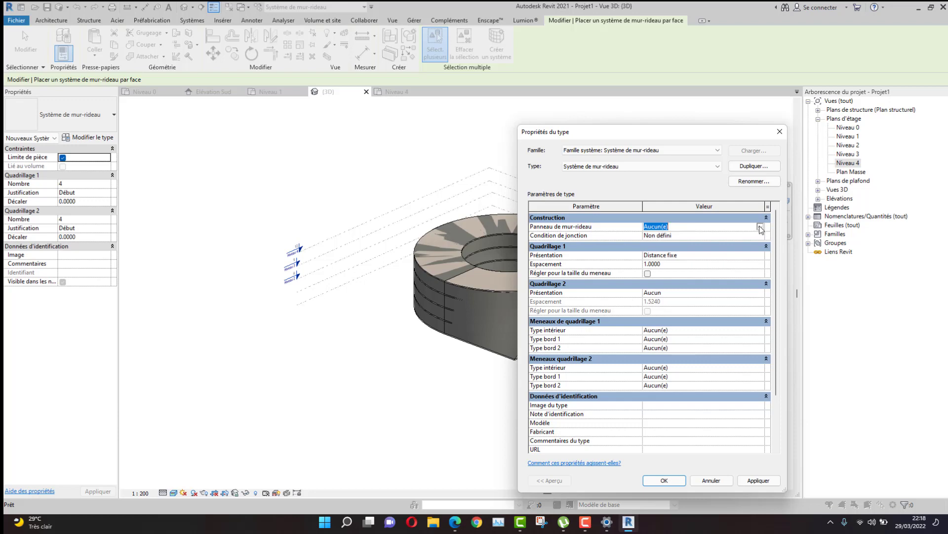
pyautogui.click(760, 228)
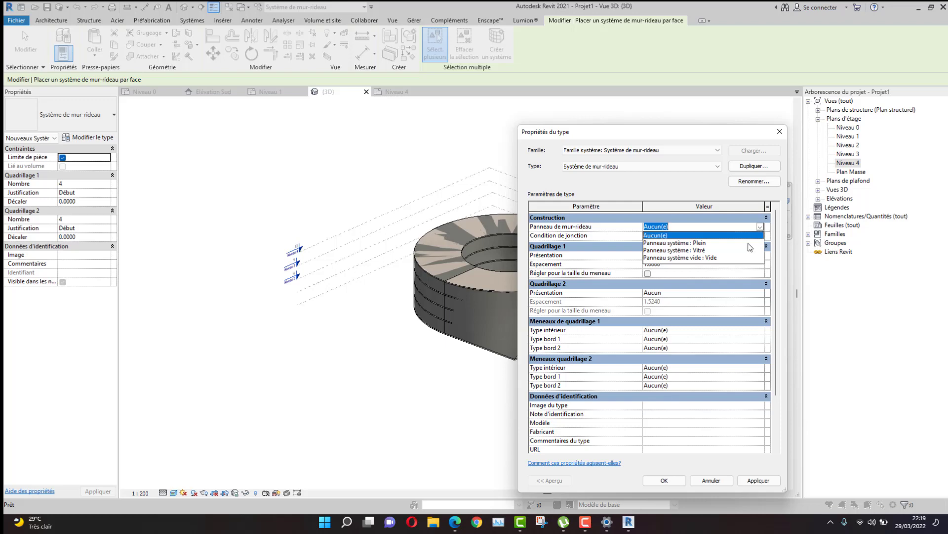
pyautogui.click(698, 251)
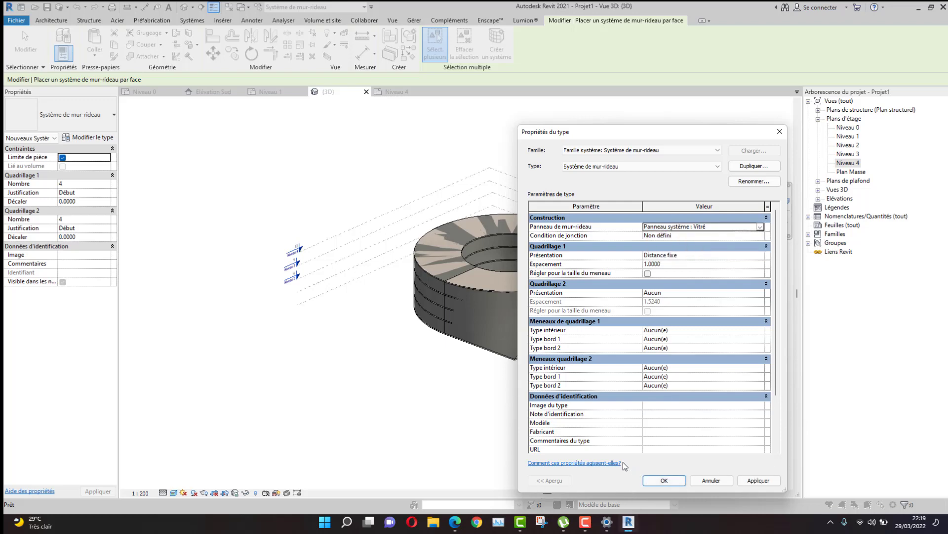
pyautogui.click(665, 480)
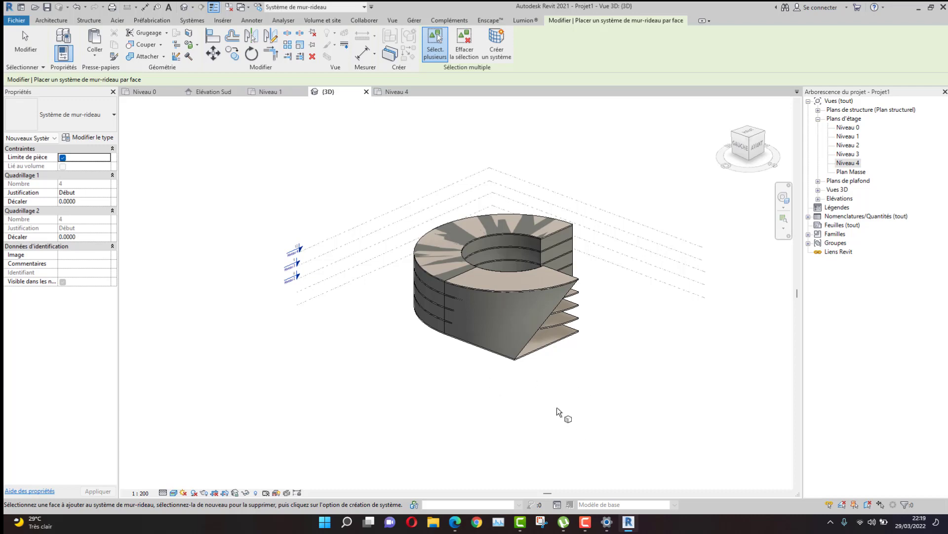
# Duplicate the Meneau rectangulaire 150 x 25mm mullion type from the project families as MENEAU FACADE EXT.
pyautogui.click(808, 235)
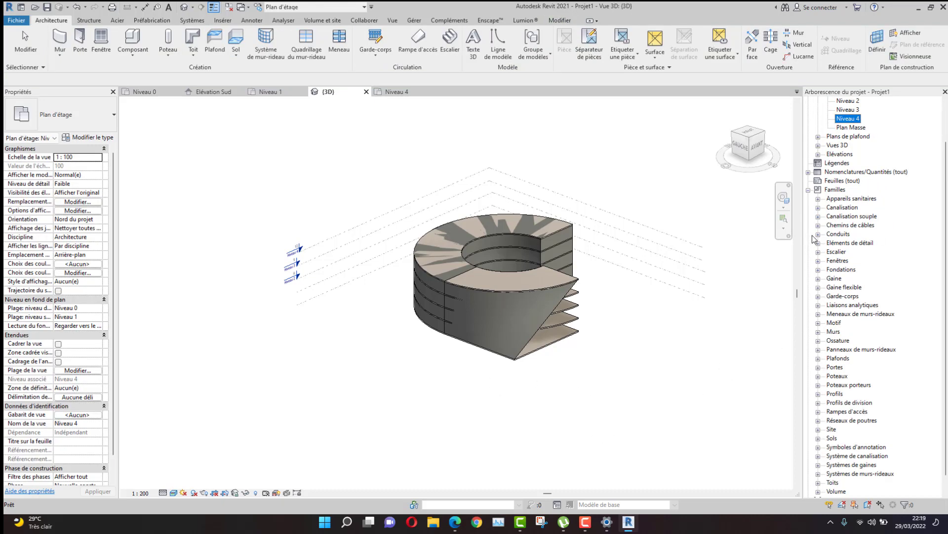
pyautogui.scroll(-3, 844, 198)
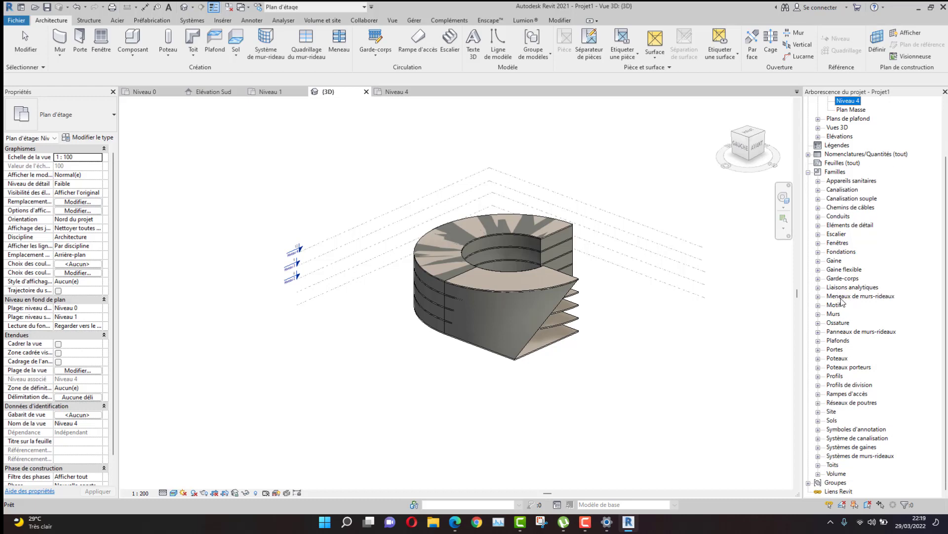
pyautogui.click(820, 297)
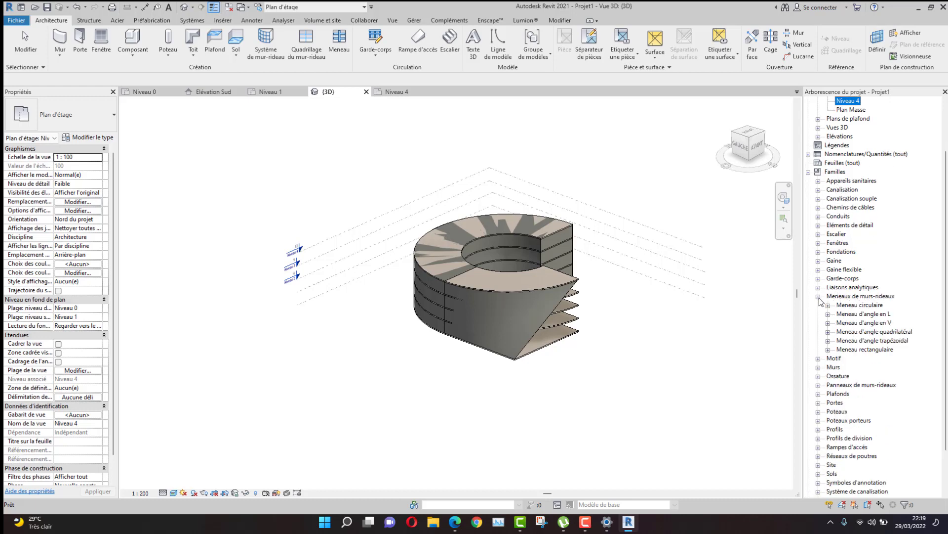
pyautogui.doubleClick(864, 350)
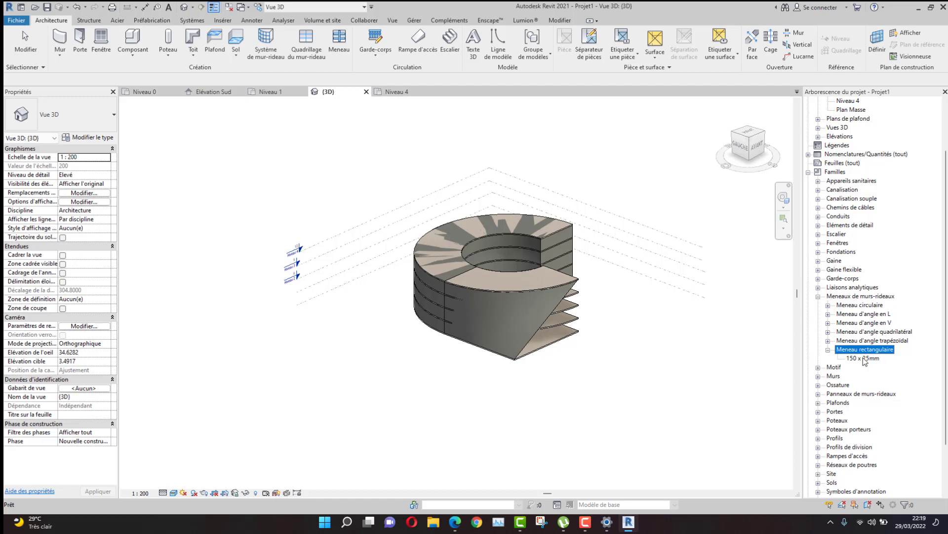
pyautogui.doubleClick(864, 358)
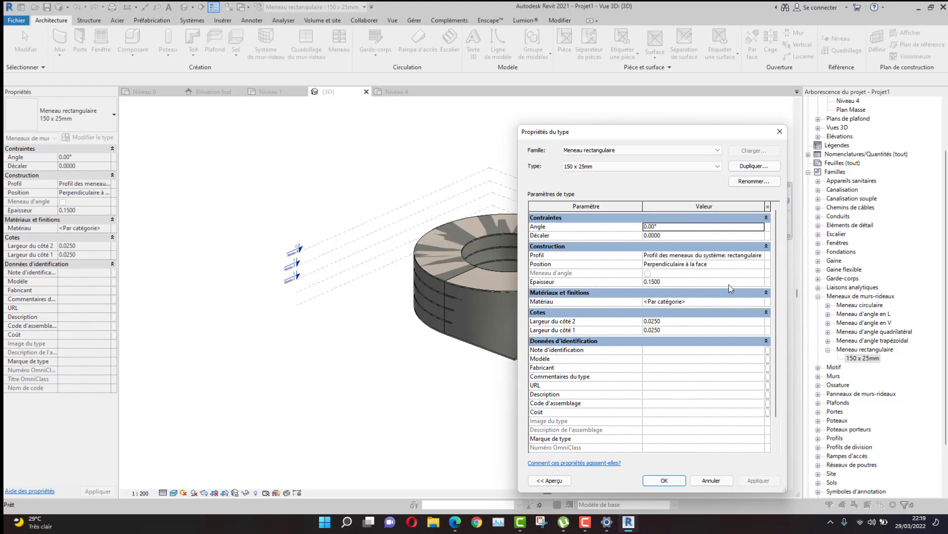
pyautogui.click(751, 166)
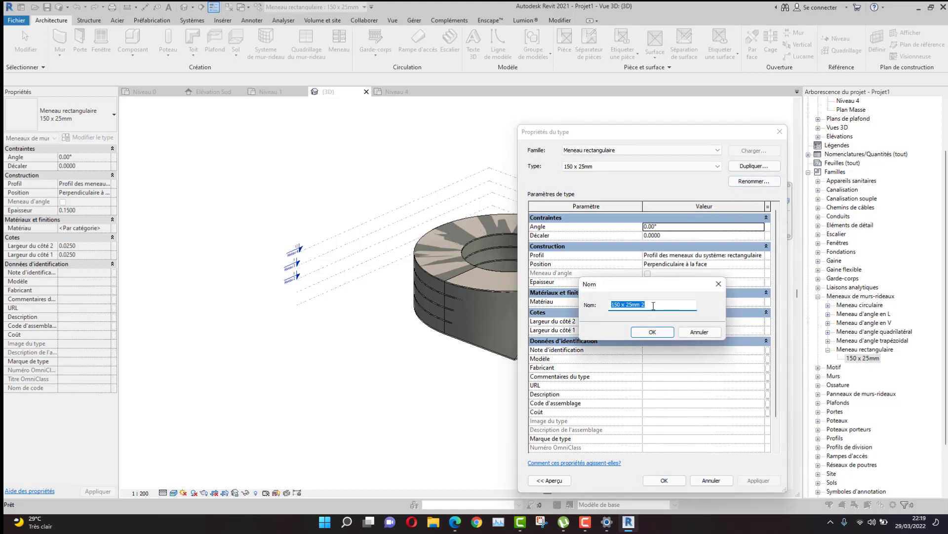
pyautogui.write('MENEAU FACADE EXT')
pyautogui.press('Return')
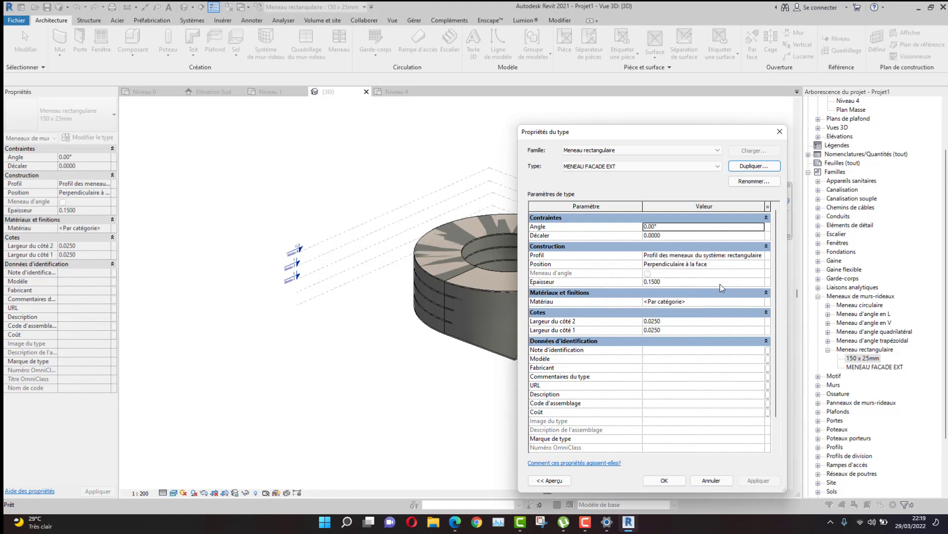
# Set the MENEAU FACADE EXT thickness to 1 and both side widths to 0.2, and accept the type.
pyautogui.click(686, 283)
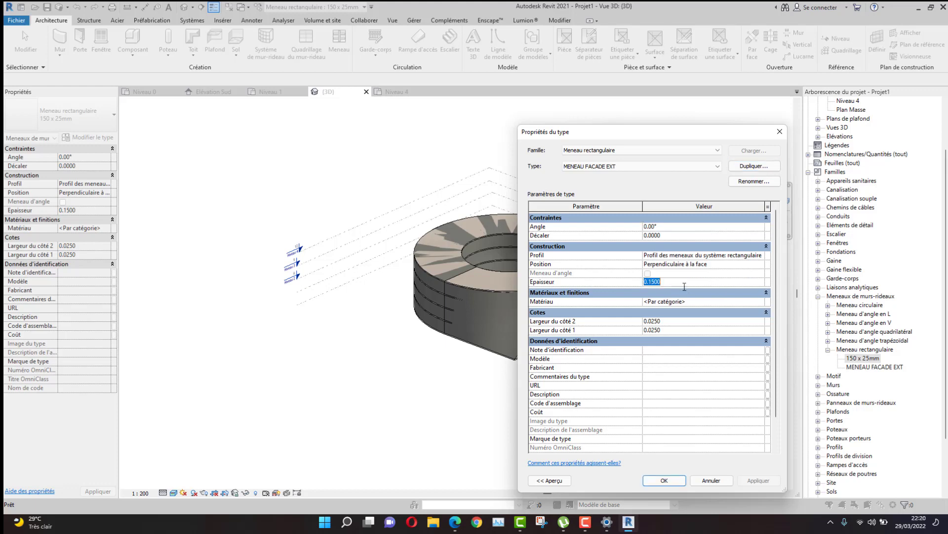
pyautogui.write('1')
pyautogui.click(671, 324)
pyautogui.write('20')
pyautogui.click(630, 318)
pyautogui.click(676, 331)
pyautogui.click(670, 479)
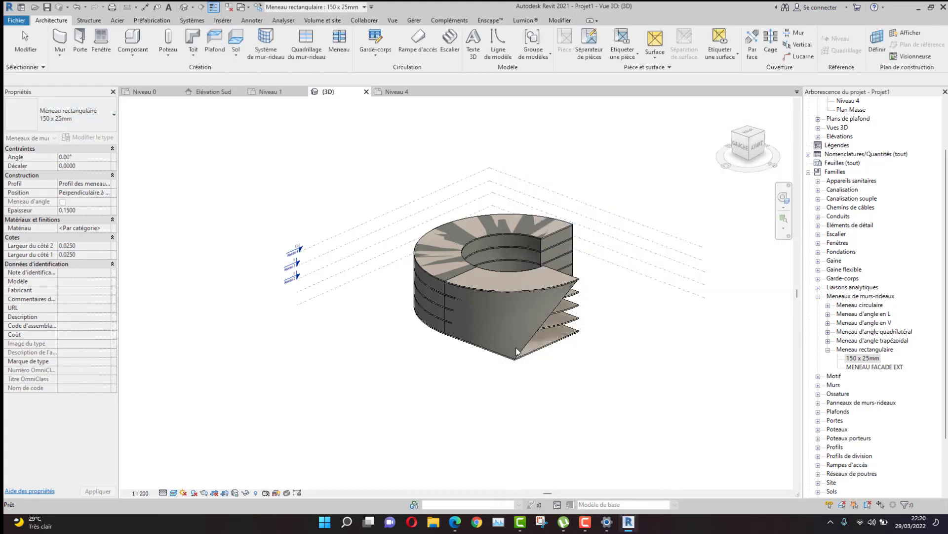
# Restart the curtain system by face and assign MENEAU FACADE EXT as the interior type of its type's Quadrillage 1 mullions.
pyautogui.click(266, 42)
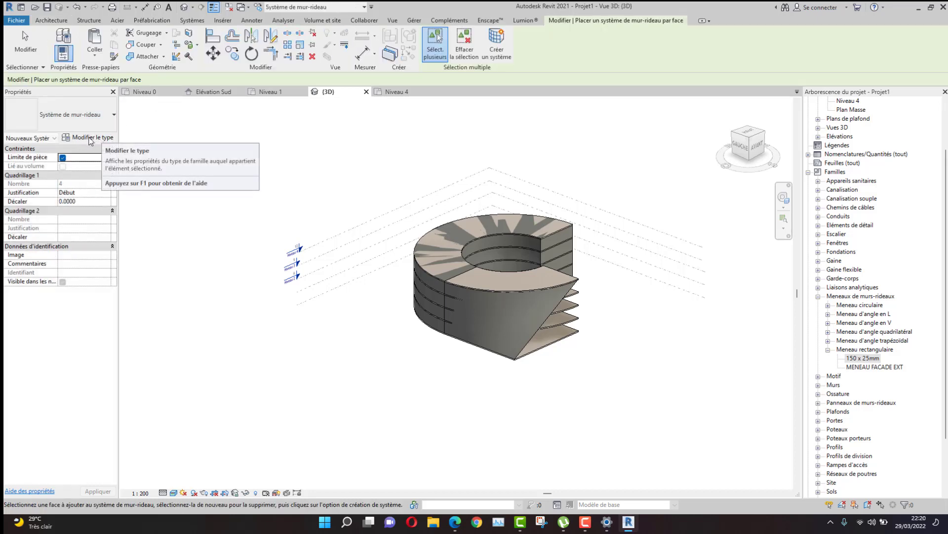
pyautogui.click(91, 140)
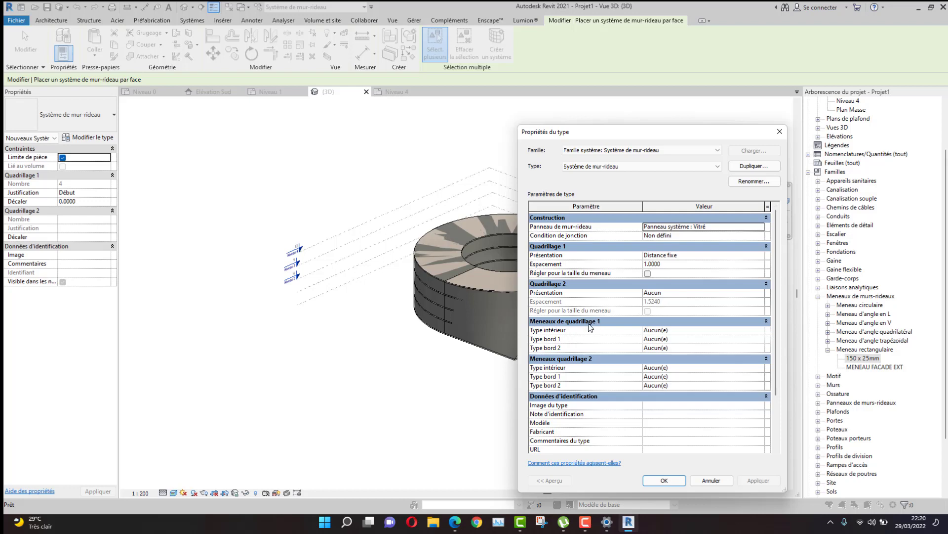
pyautogui.click(759, 331)
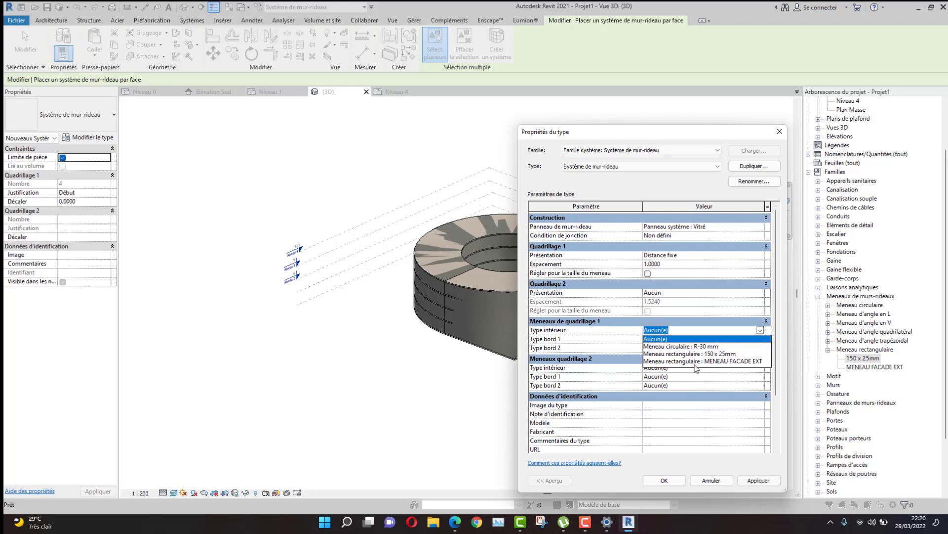
pyautogui.click(739, 361)
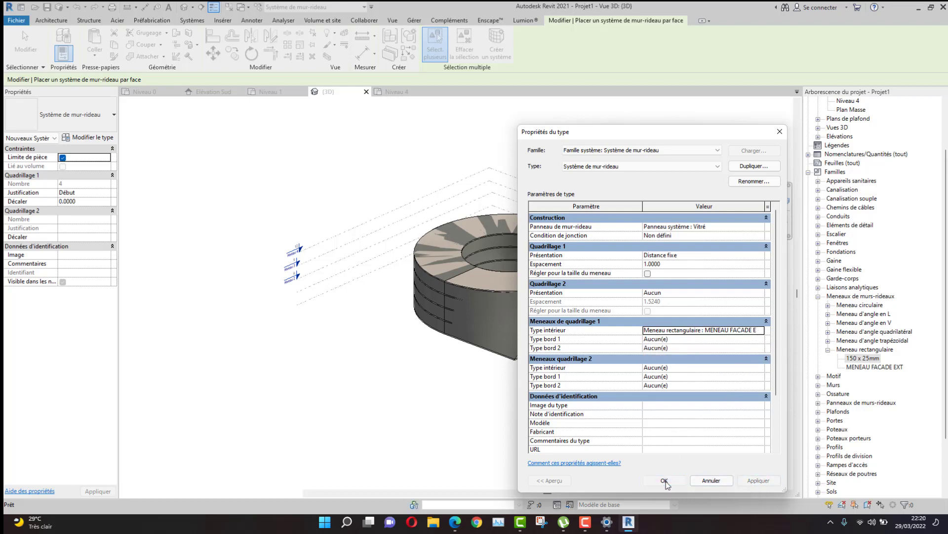
pyautogui.click(663, 482)
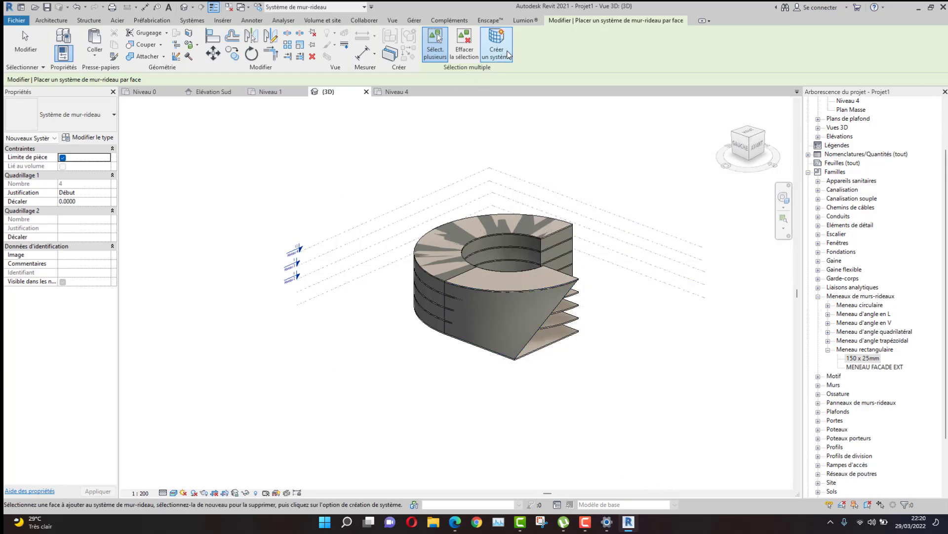
# Create curtain systems on the slanted quarter's outer face and on the adjoining outer curved face of the mass.
pyautogui.click(531, 325)
pyautogui.click(502, 53)
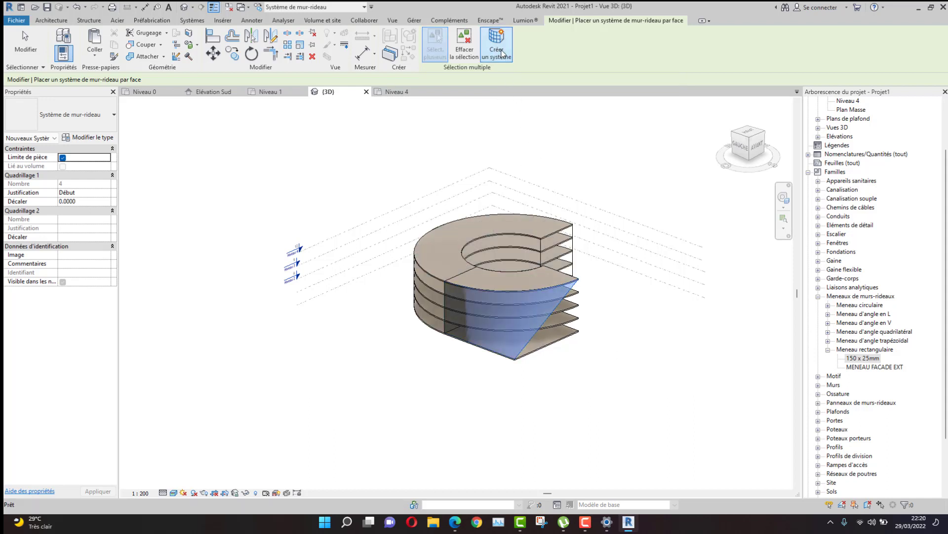
pyautogui.scroll(6, 454, 325)
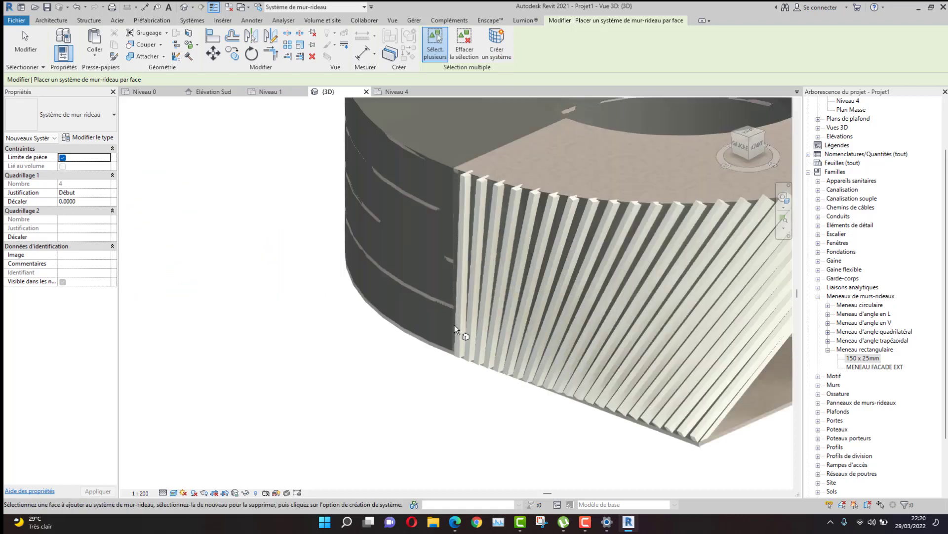
pyautogui.keyDown('shift'); pyautogui.moveTo(466, 249); pyautogui.dragTo(577, 258, button='middle'); pyautogui.keyUp('shift')
pyautogui.scroll(-5, 577, 254)
pyautogui.keyDown('shift'); pyautogui.moveTo(336, 387); pyautogui.dragTo(405, 301, button='middle'); pyautogui.keyUp('shift')
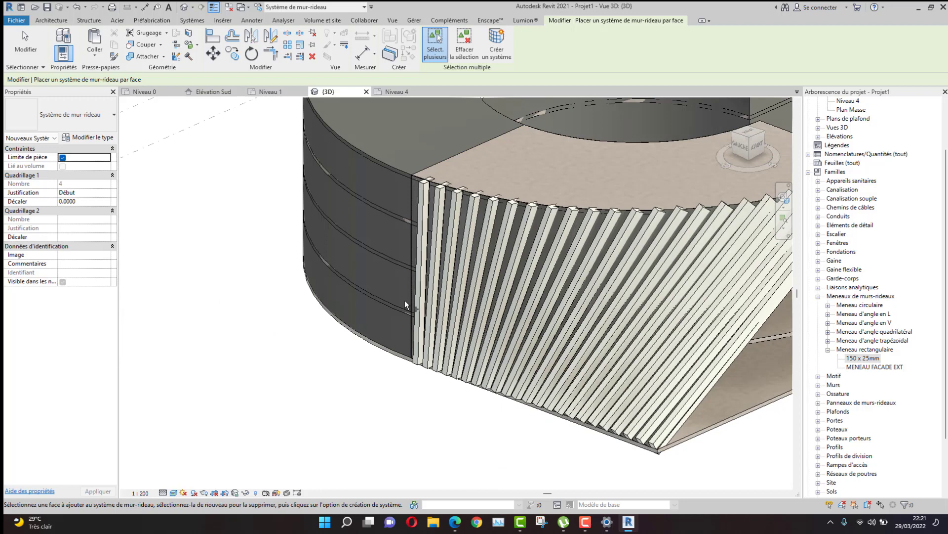
pyautogui.click(408, 186)
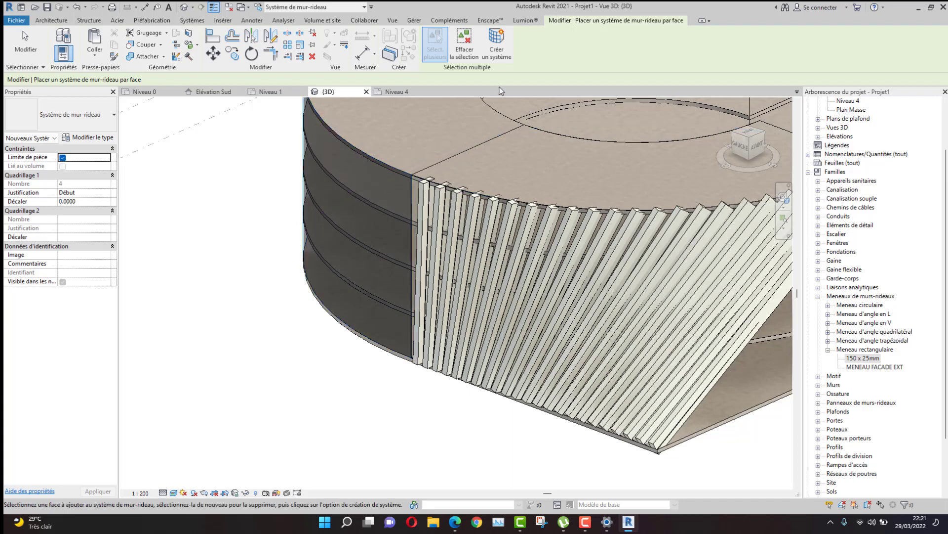
pyautogui.click(497, 49)
# Create a curtain system on the flat vertical end face of the half-ring and leave the command.
pyautogui.scroll(-5, 372, 377)
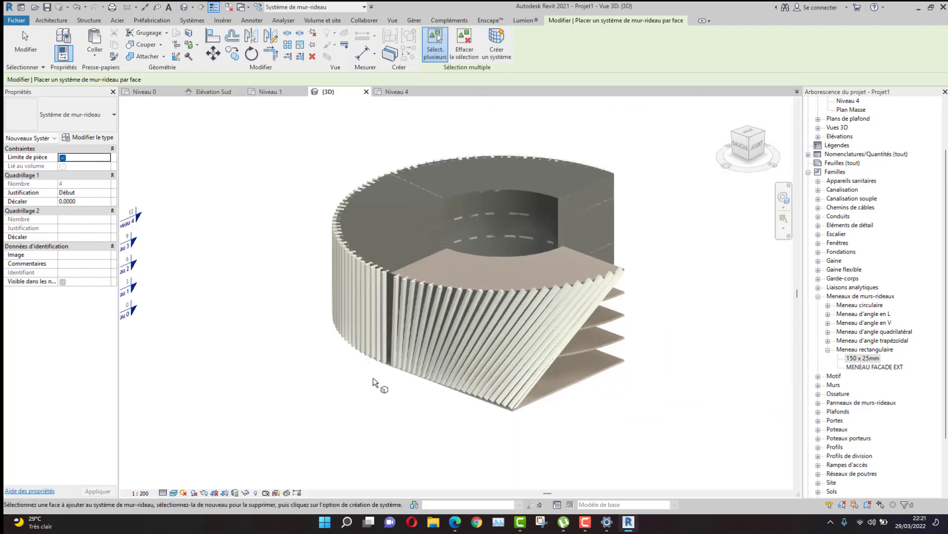
pyautogui.keyDown('shift'); pyautogui.moveTo(379, 384); pyautogui.dragTo(203, 390, button='middle'); pyautogui.keyUp('shift')
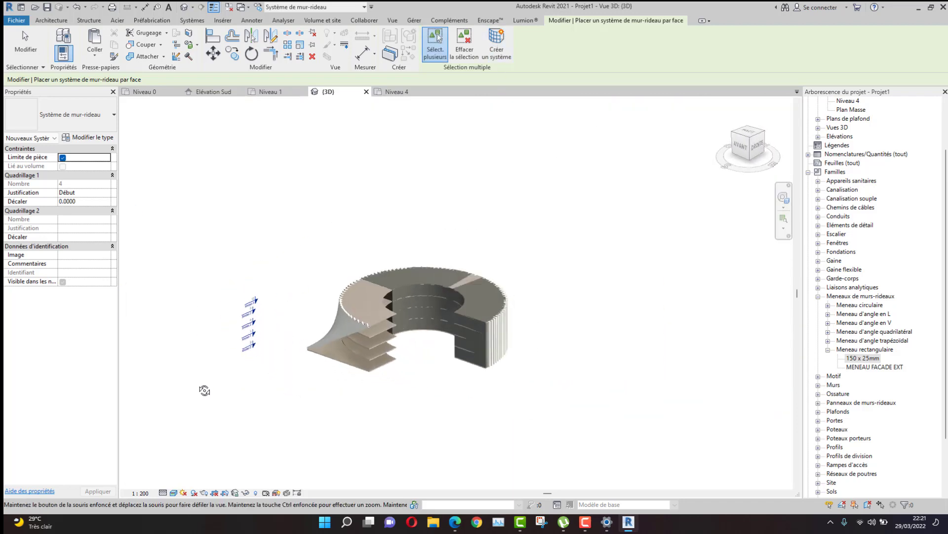
pyautogui.scroll(6, 478, 355)
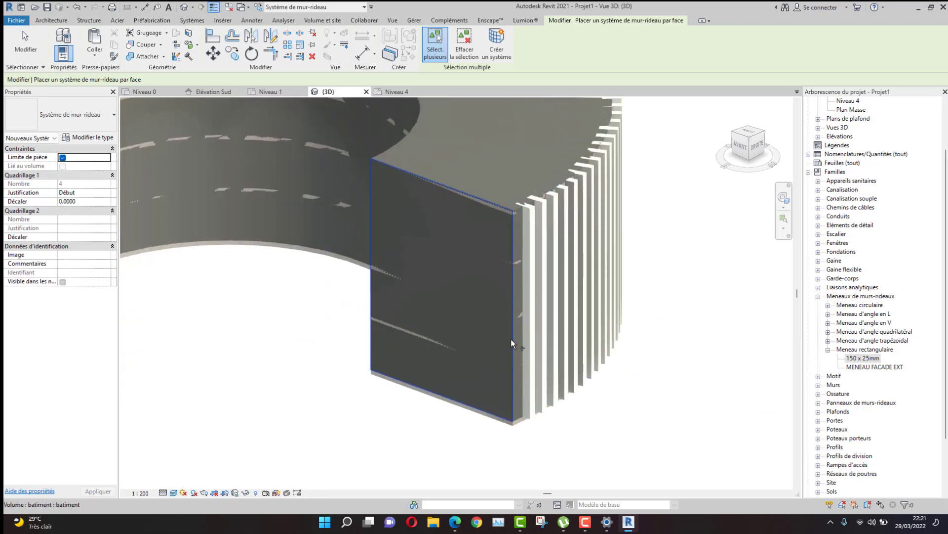
pyautogui.click(511, 339)
pyautogui.click(497, 44)
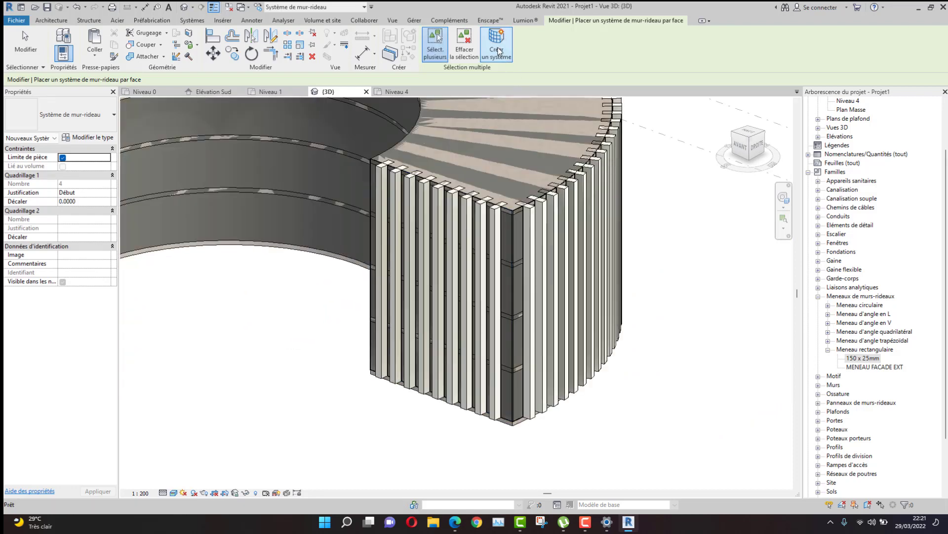
pyautogui.scroll(-5, 585, 278)
pyautogui.keyDown('shift'); pyautogui.moveTo(527, 412); pyautogui.dragTo(670, 430, button='middle'); pyautogui.keyUp('shift')
pyautogui.keyDown('shift'); pyautogui.moveTo(474, 381); pyautogui.dragTo(557, 380, button='middle'); pyautogui.keyUp('shift')
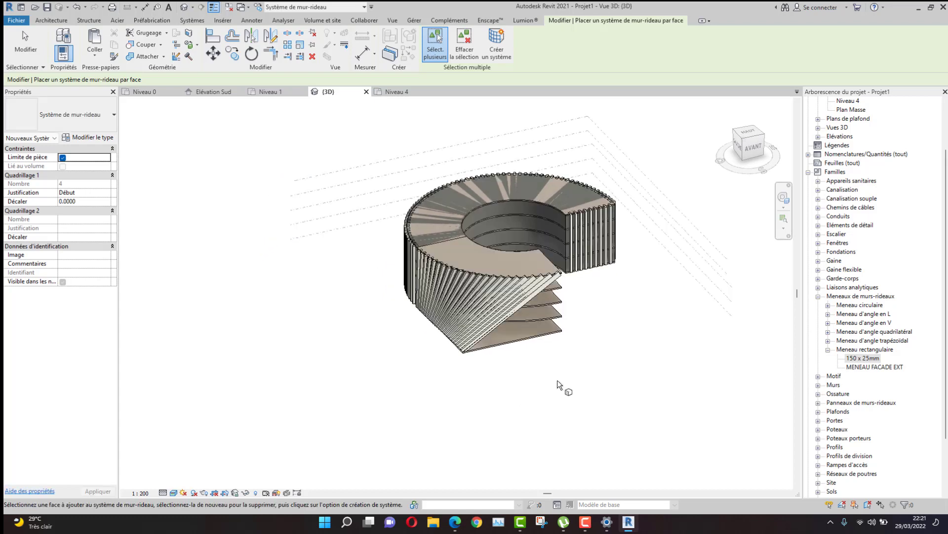
pyautogui.press('Escape')
# Open the material choice of the MENEAU FACADE EXT mullion type and search the project materials for BOIS.
pyautogui.scroll(6, 453, 336)
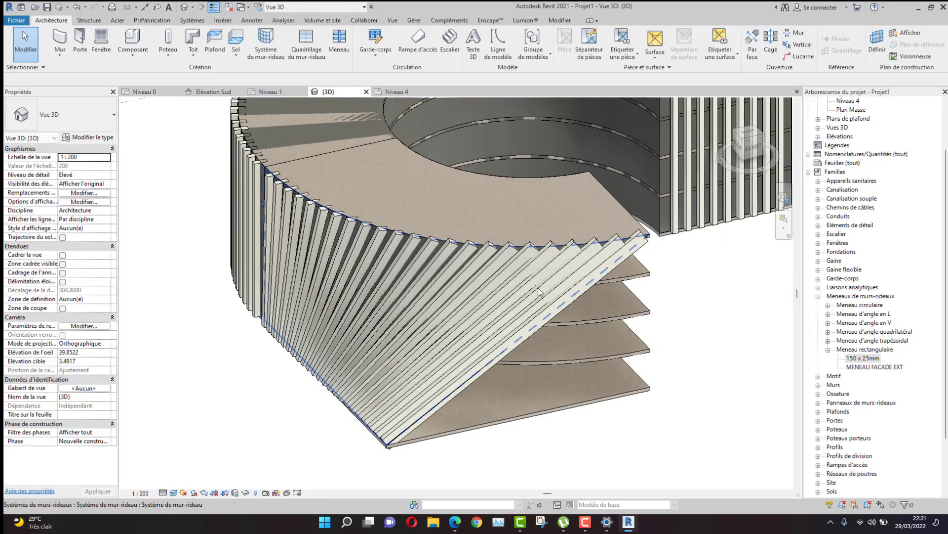
pyautogui.scroll(-1, 537, 294)
pyautogui.moveTo(530, 313); pyautogui.dragTo(517, 315, button='middle')
pyautogui.scroll(-3, 517, 314)
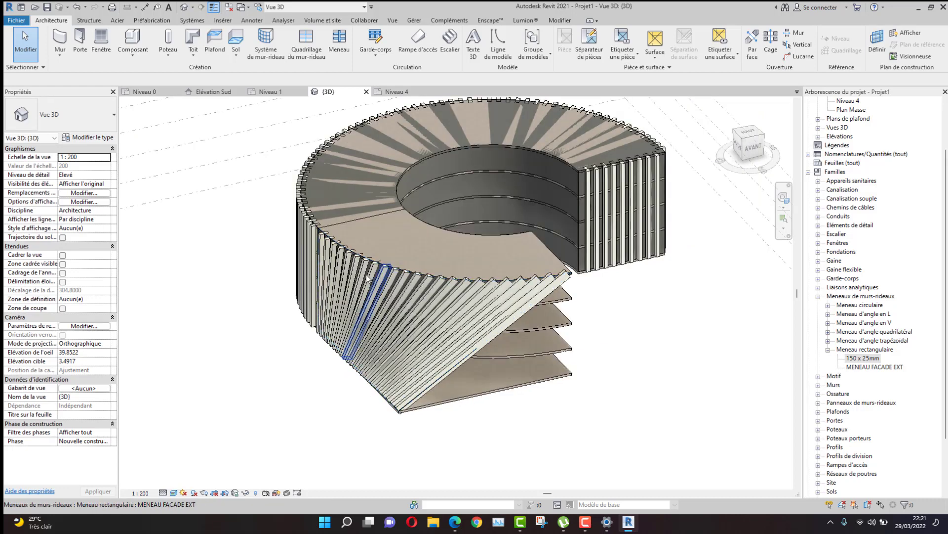
pyautogui.doubleClick(882, 368)
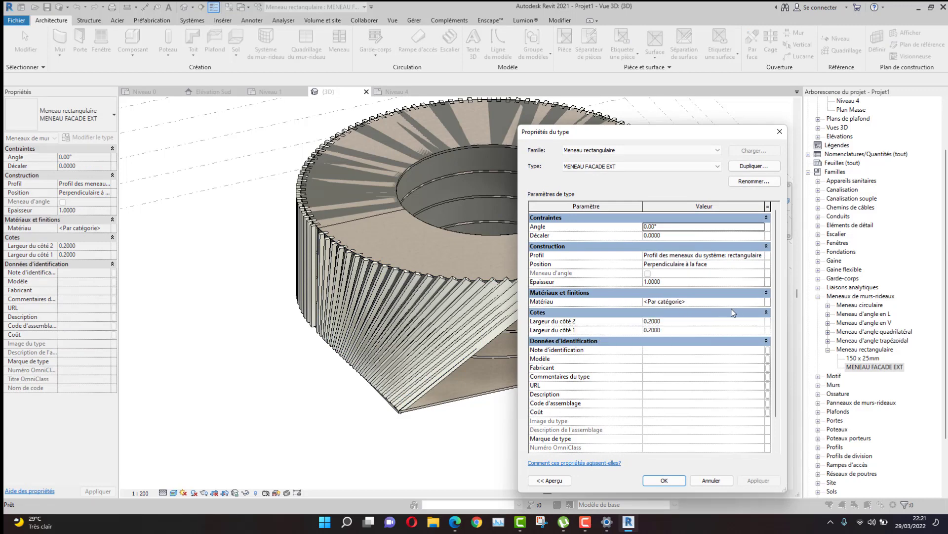
pyautogui.click(760, 304)
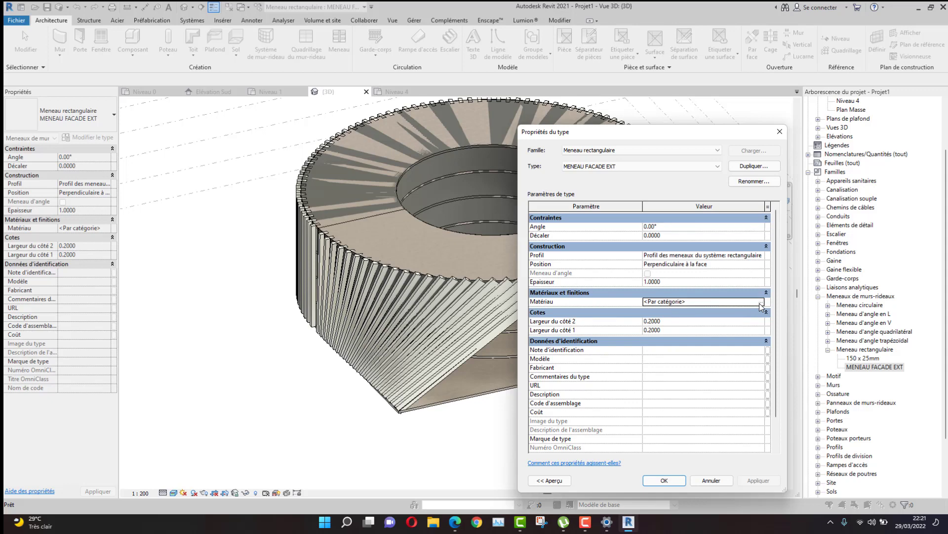
pyautogui.click(761, 303)
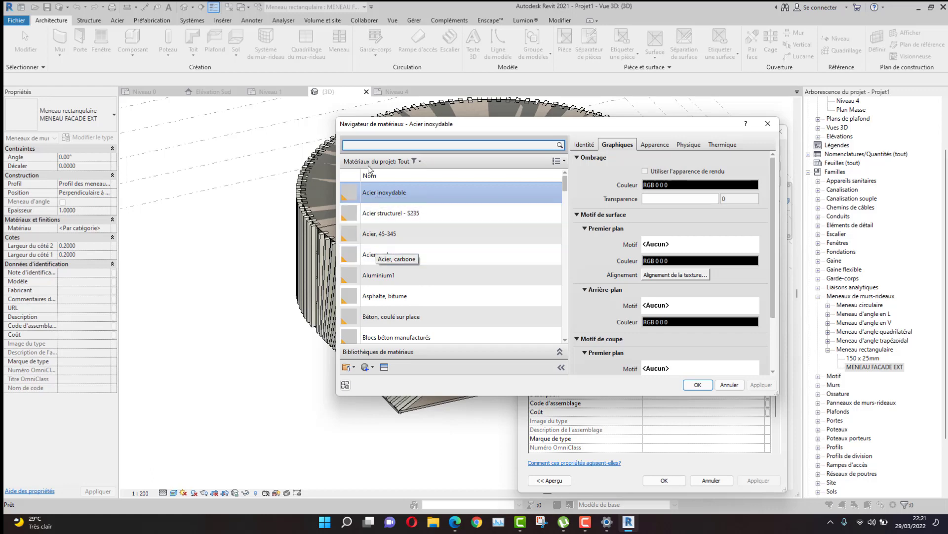
pyautogui.scroll(-1, 384, 321)
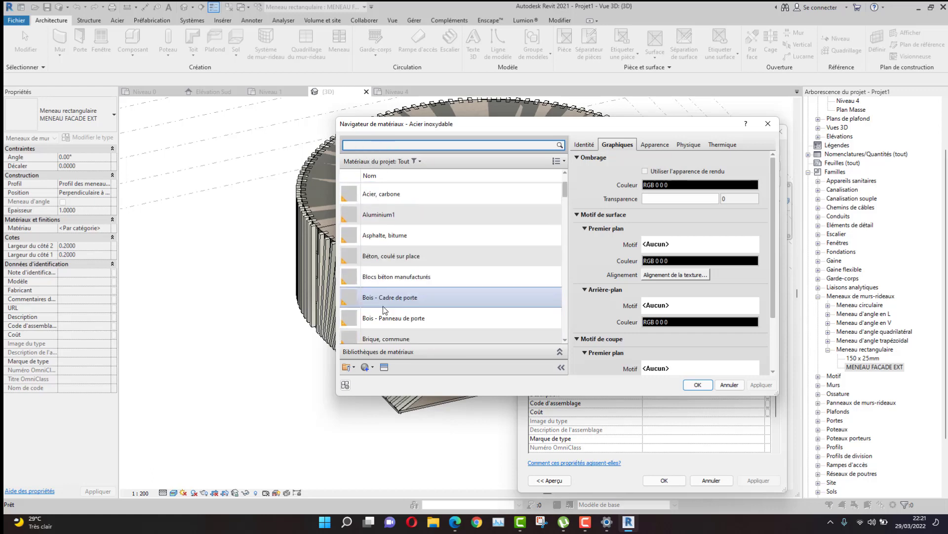
pyautogui.scroll(-8, 384, 307)
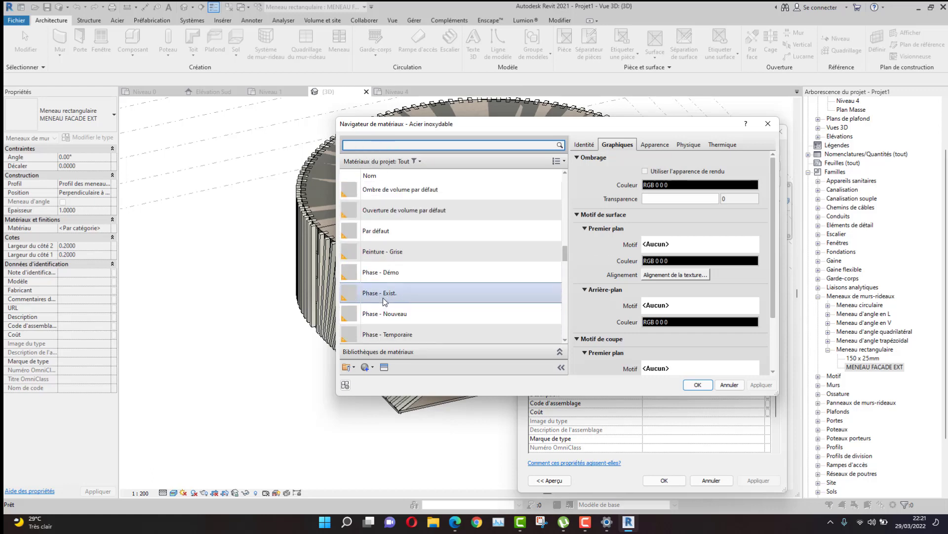
pyautogui.scroll(3, 384, 297)
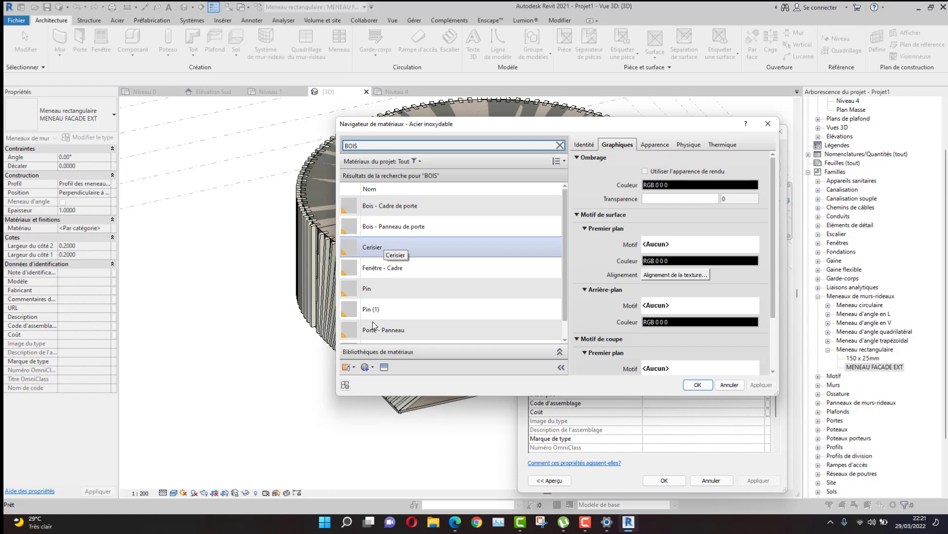
pyautogui.scroll(-1, 368, 301)
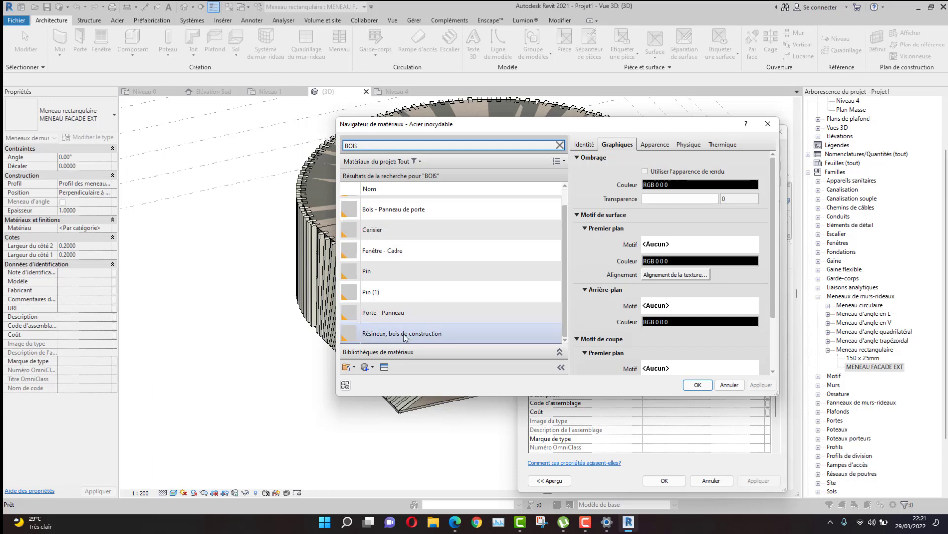
# Compare the shading colours of the wood materials found and select Porte - Panneau.
pyautogui.click(389, 232)
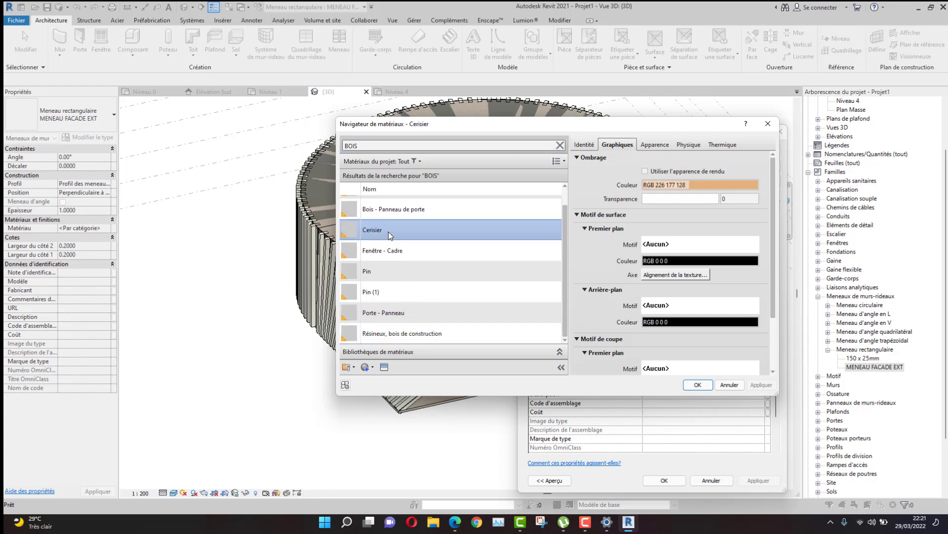
pyautogui.click(386, 252)
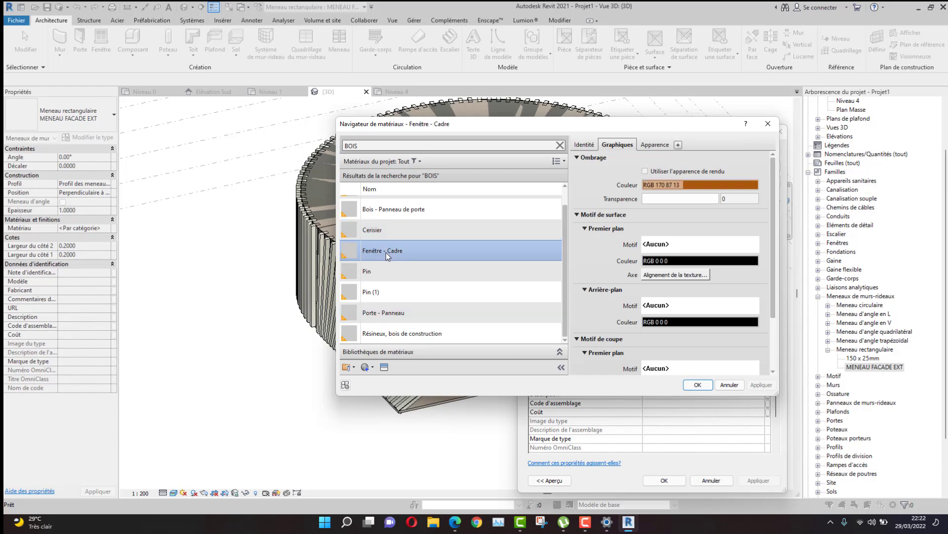
pyautogui.click(387, 275)
pyautogui.click(390, 294)
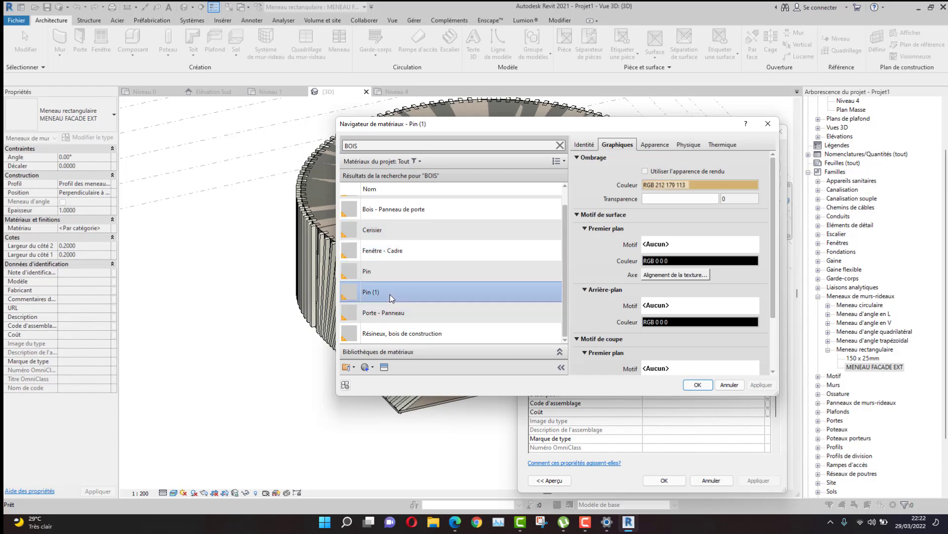
pyautogui.click(383, 332)
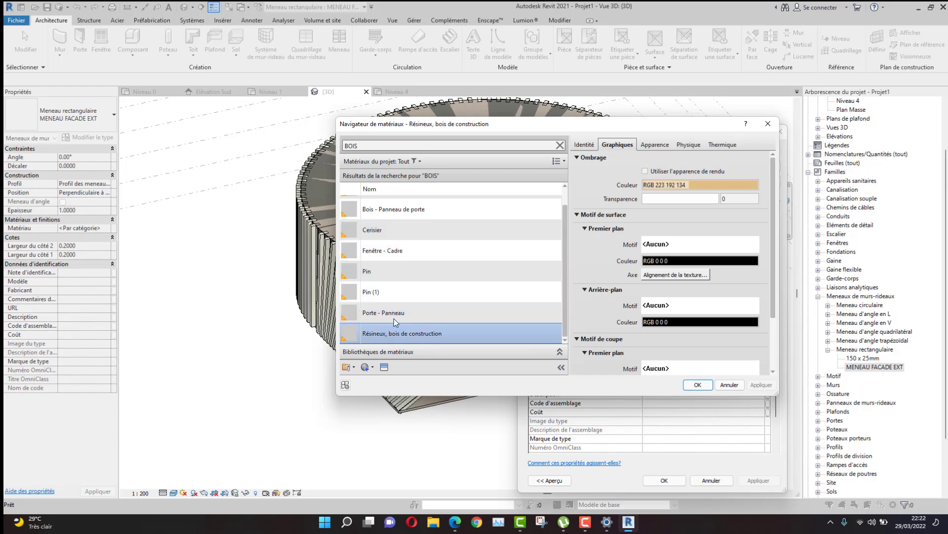
pyautogui.click(394, 316)
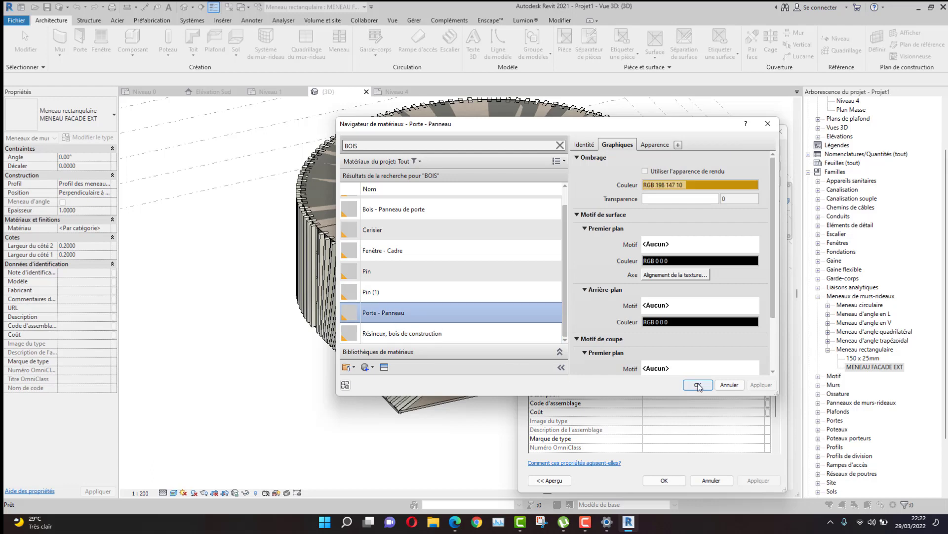
# Enable Utiliser l'apparence de rendu for Porte - Panneau, check its appearance, and accept it as the MENEAU FACADE EXT material.
pyautogui.click(645, 171)
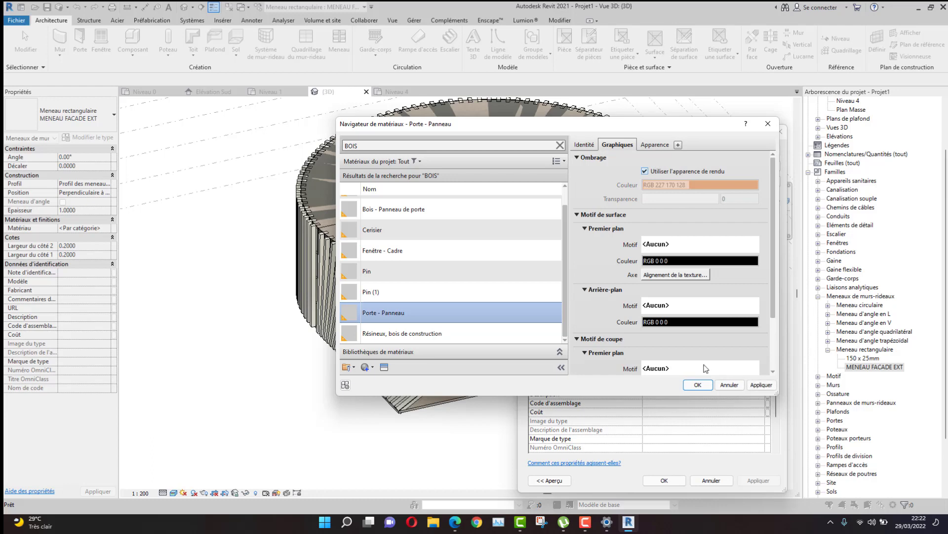
pyautogui.click(663, 145)
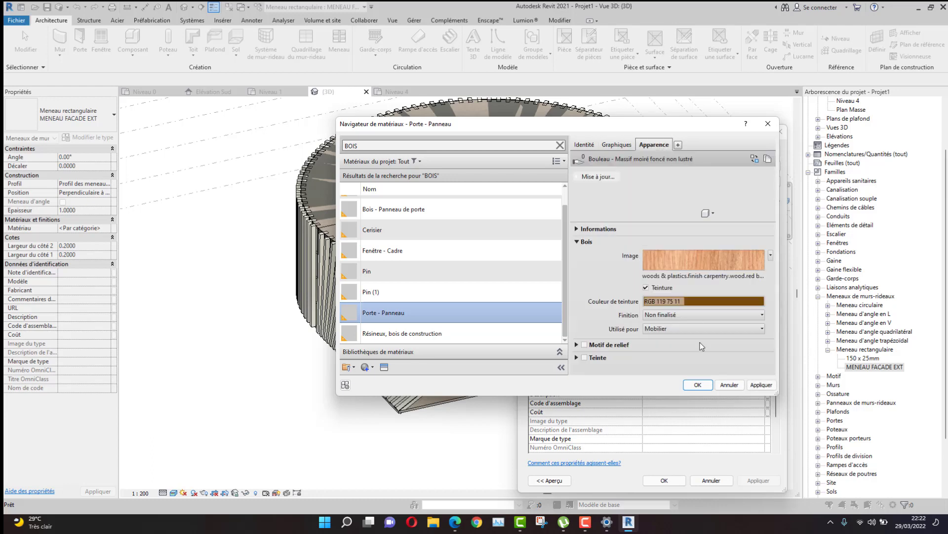
pyautogui.click(697, 384)
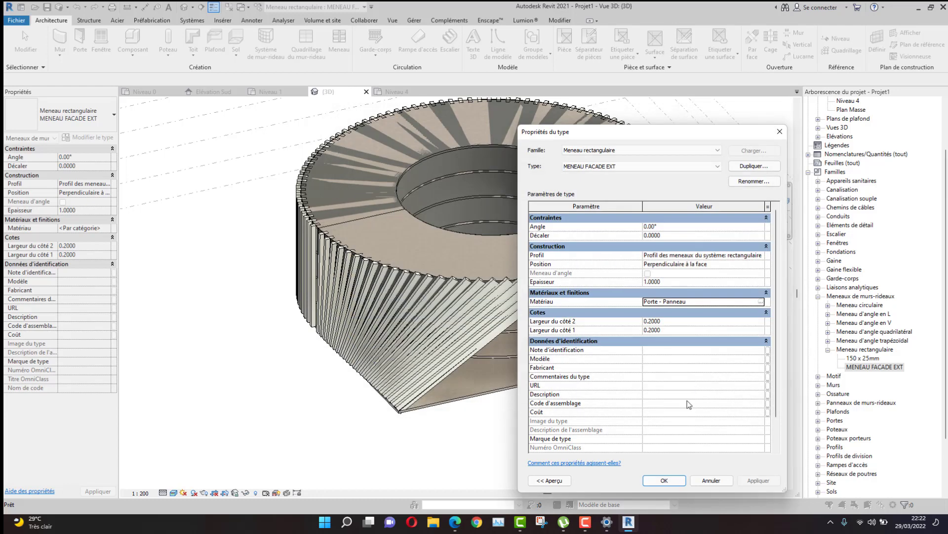
pyautogui.click(665, 481)
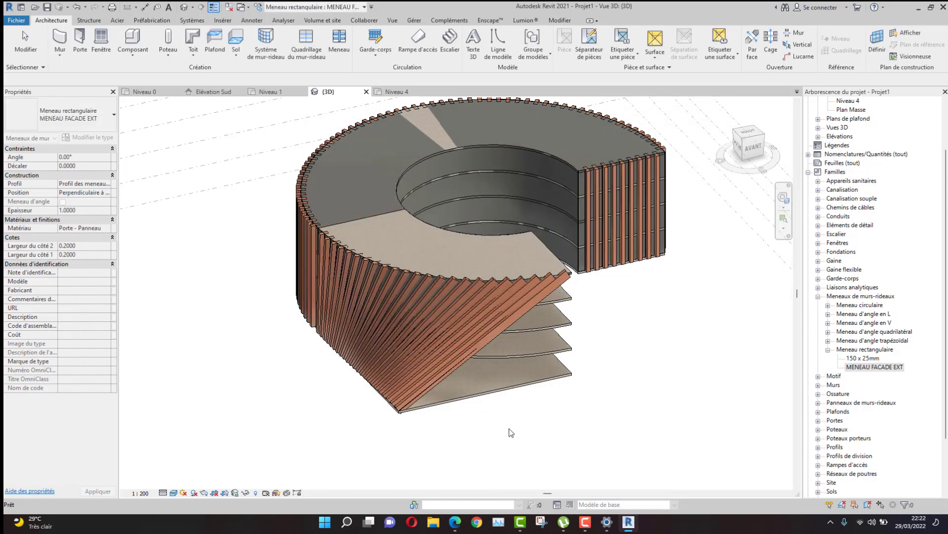
pyautogui.click(551, 428)
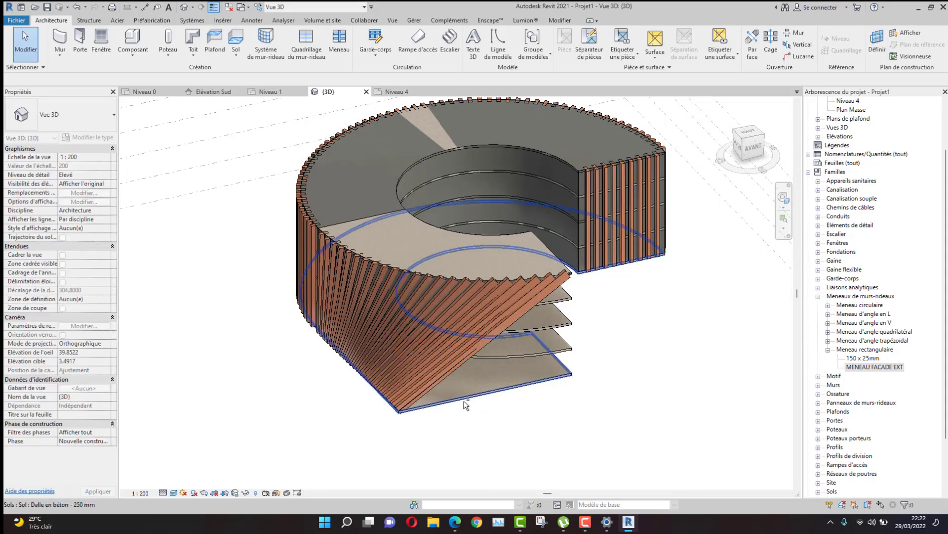
# Select the batiment mass and remove it from the 3D view.
pyautogui.keyDown('ctrl'); pyautogui.moveTo(547, 419); pyautogui.dragTo(445, 368, button='middle'); pyautogui.keyUp('ctrl')
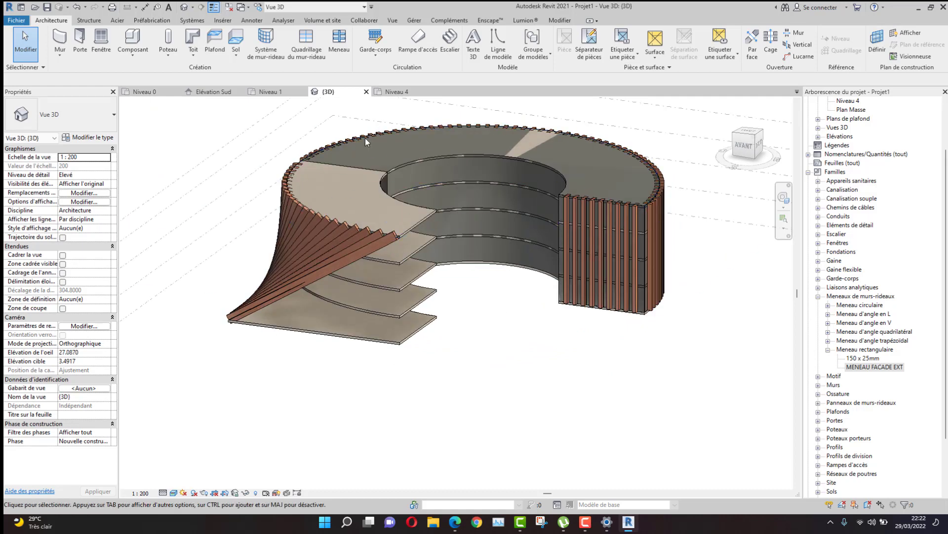
pyautogui.click(387, 183)
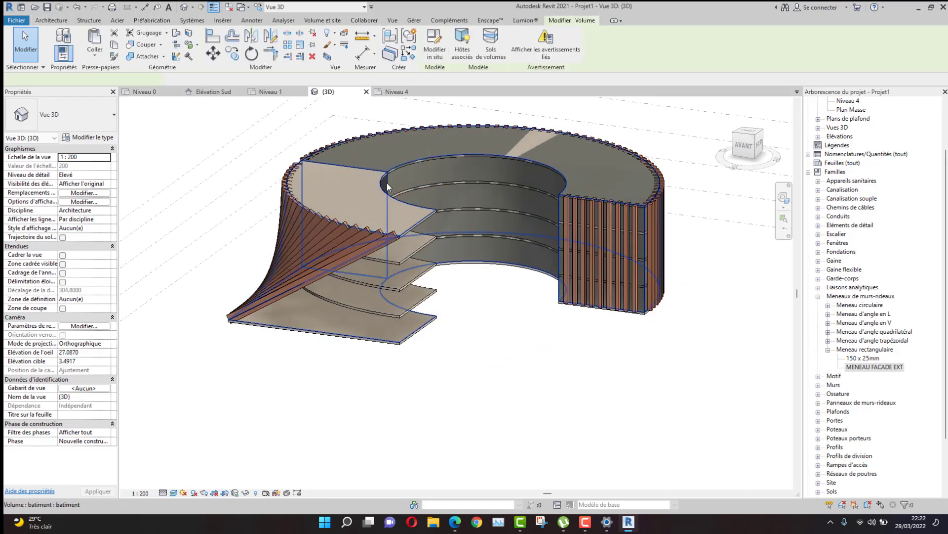
pyautogui.moveTo(387, 183)
pyautogui.keyDown('shift'); pyautogui.mouseDown(button='middle')
pyautogui.moveTo(380, 203)
pyautogui.moveTo(393, 183)
pyautogui.mouseUp(button='middle'); pyautogui.keyUp('shift')
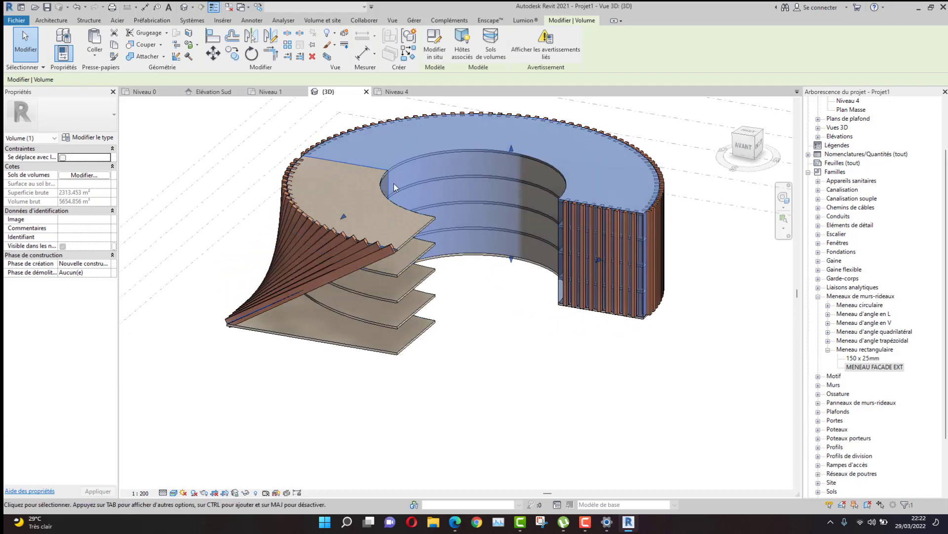
pyautogui.press('Escape')
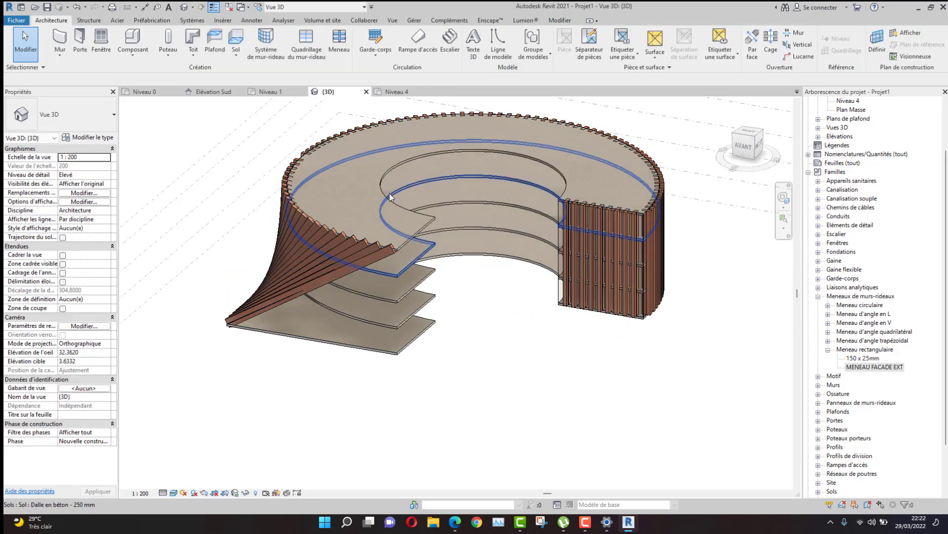
# On the Niveau 0 plan, set up a Générique - Ext. 200 mm wall justified to Nu fini: Extérieur, built from picked lines.
pyautogui.keyDown('shift'); pyautogui.moveTo(396, 417); pyautogui.dragTo(551, 328, button='middle'); pyautogui.keyUp('shift')
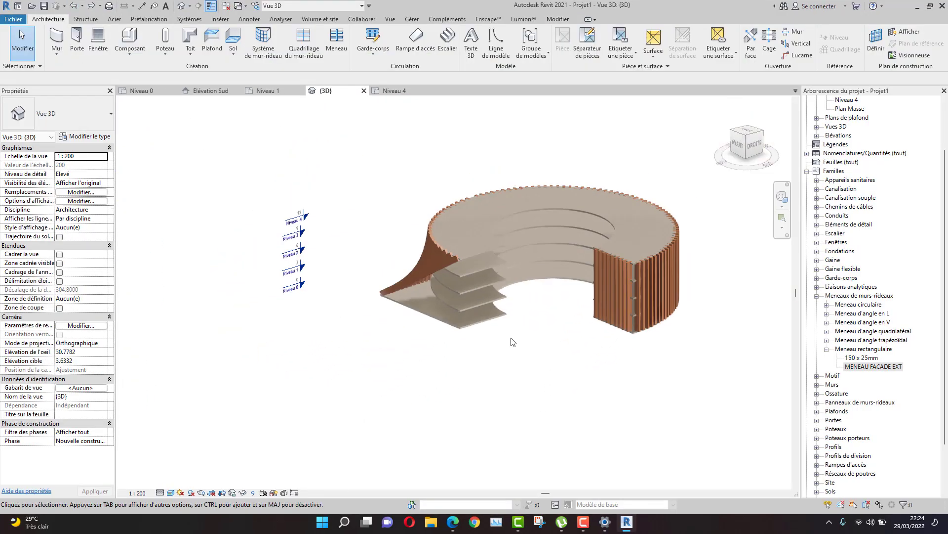
pyautogui.scroll(-1, 512, 341)
pyautogui.moveTo(512, 341); pyautogui.dragTo(512, 391, button='middle')
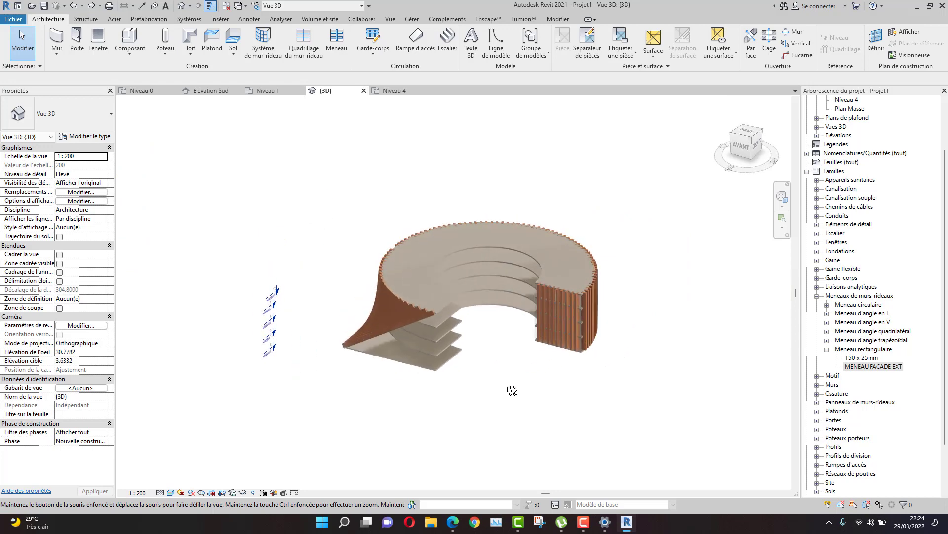
pyautogui.click(143, 91)
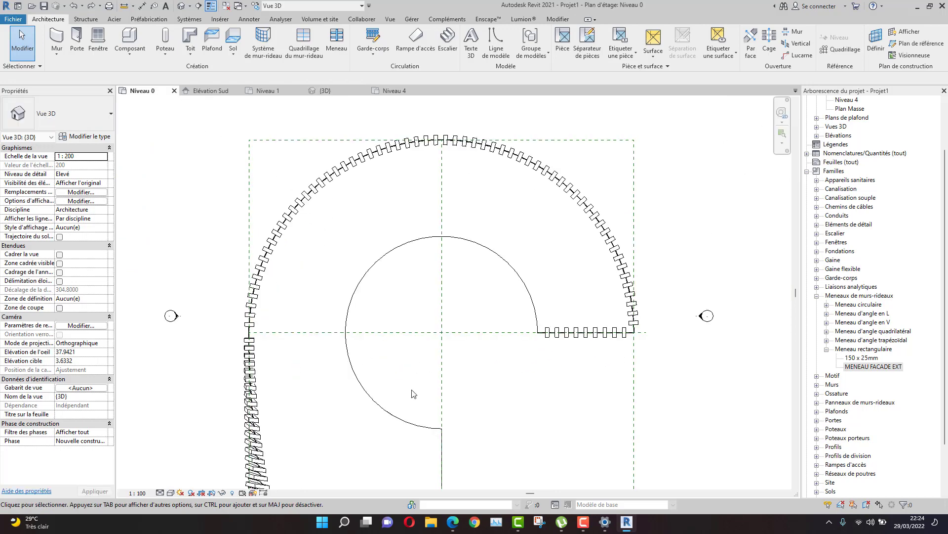
pyautogui.click(57, 38)
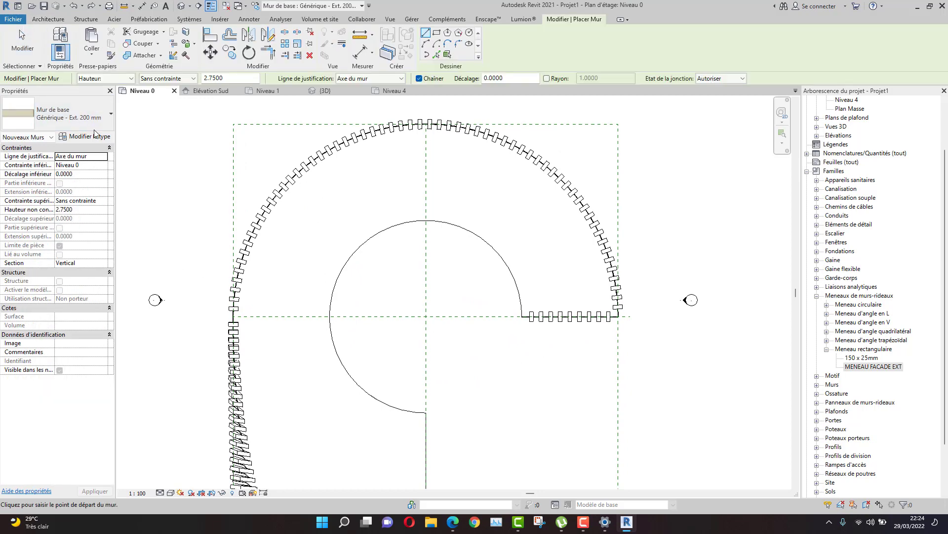
pyautogui.scroll(1, 328, 396)
pyautogui.scroll(1, 328, 396)
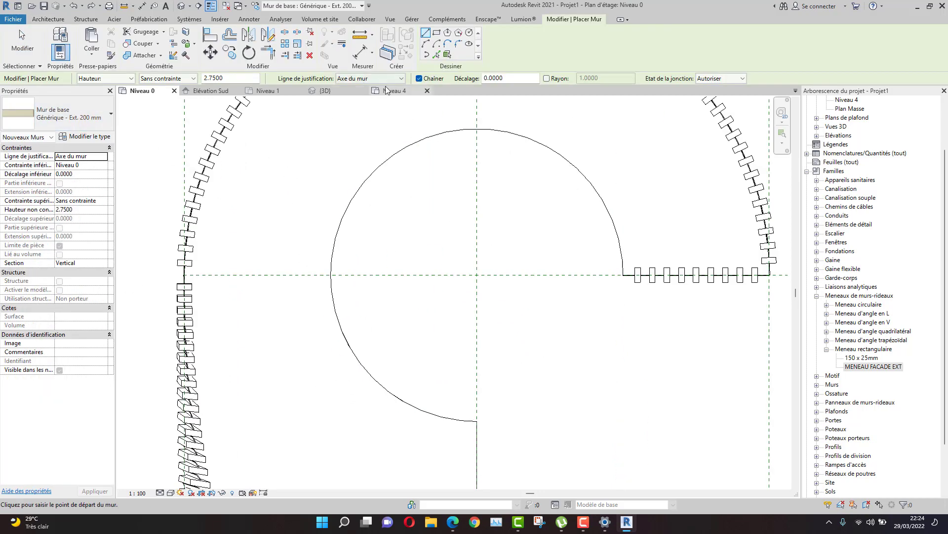
pyautogui.click(402, 78)
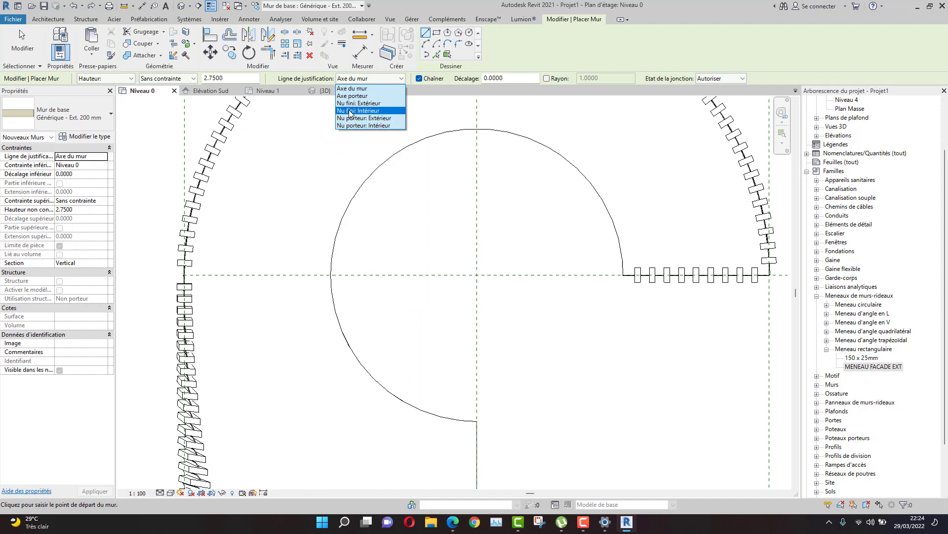
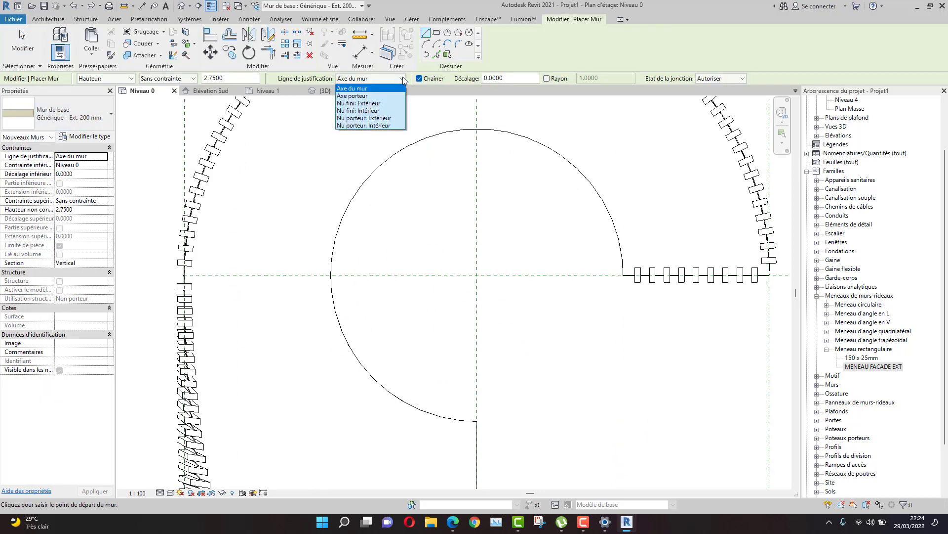
pyautogui.click(369, 105)
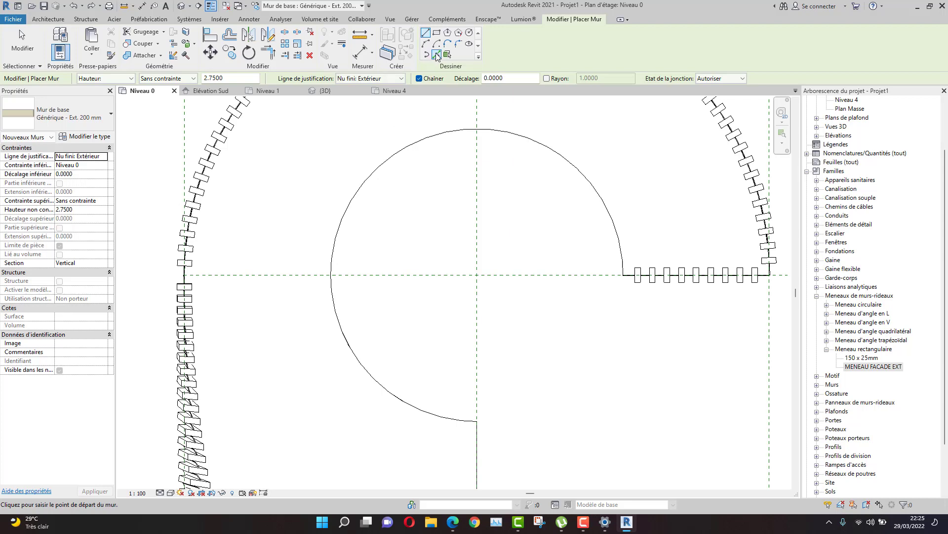
pyautogui.click(437, 54)
# Place walls along the upper and lower inner arcs of the Niveau 0 floor edge.
pyautogui.scroll(8, 351, 219)
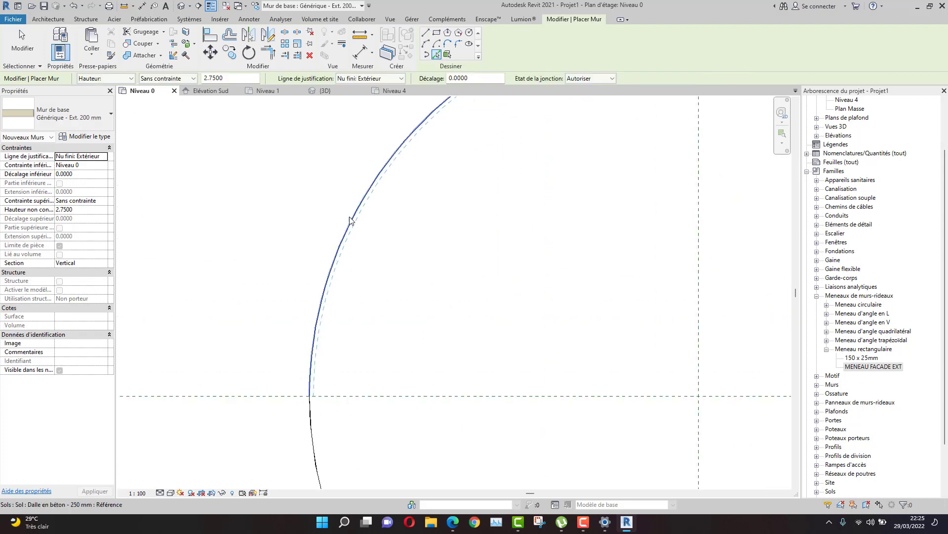
pyautogui.click(353, 231)
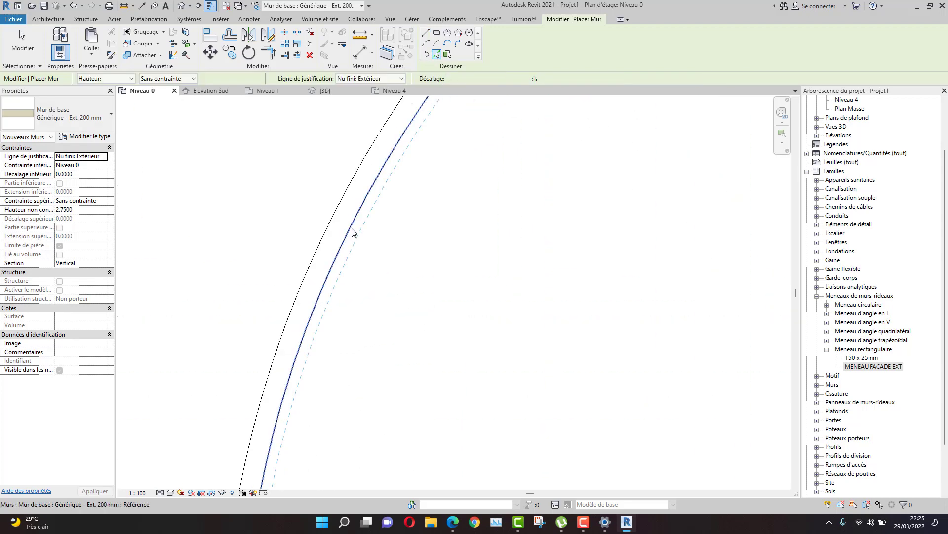
pyautogui.scroll(-5, 346, 222)
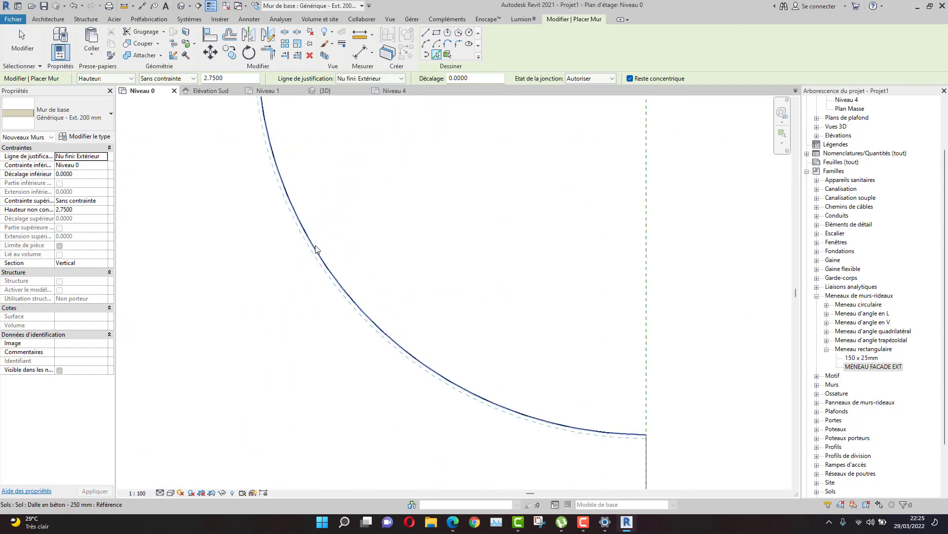
pyautogui.click(316, 239)
pyautogui.scroll(-5, 419, 225)
pyautogui.scroll(3, 467, 208)
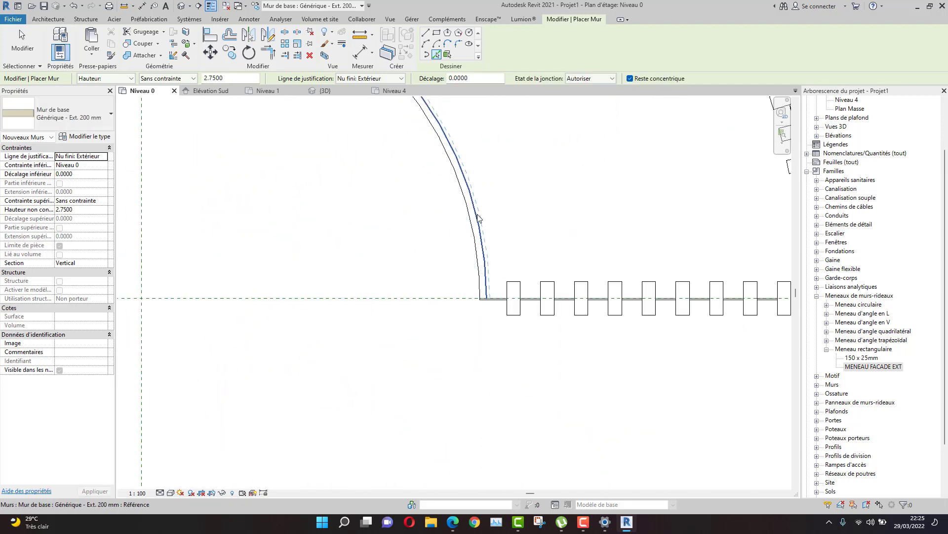
# Place walls along the straight vertical and lower horizontal edges of the Niveau 0 floor's open end, and end wall placement.
pyautogui.scroll(-3, 389, 255)
pyautogui.moveTo(386, 239); pyautogui.dragTo(446, 139, button='middle')
pyautogui.scroll(2, 390, 215)
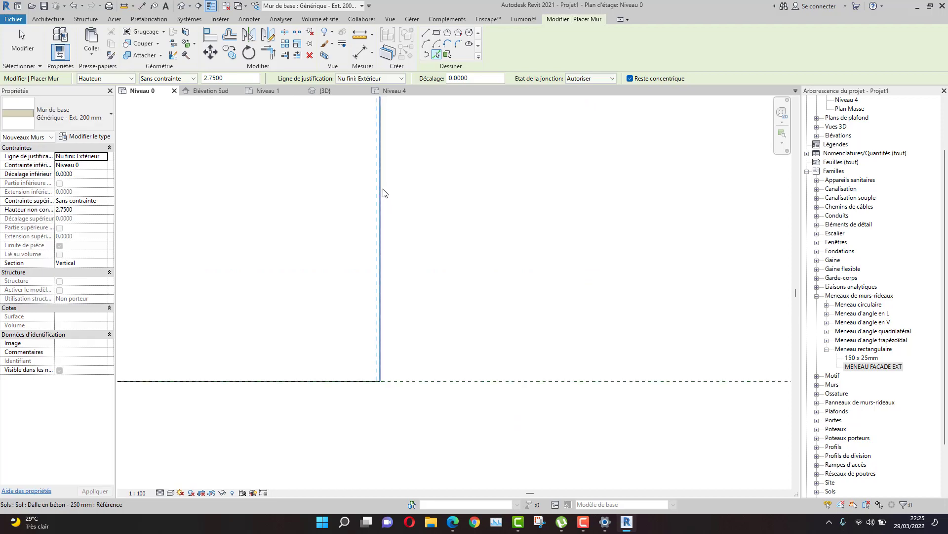
pyautogui.moveTo(435, 334); pyautogui.dragTo(519, 187, button='middle')
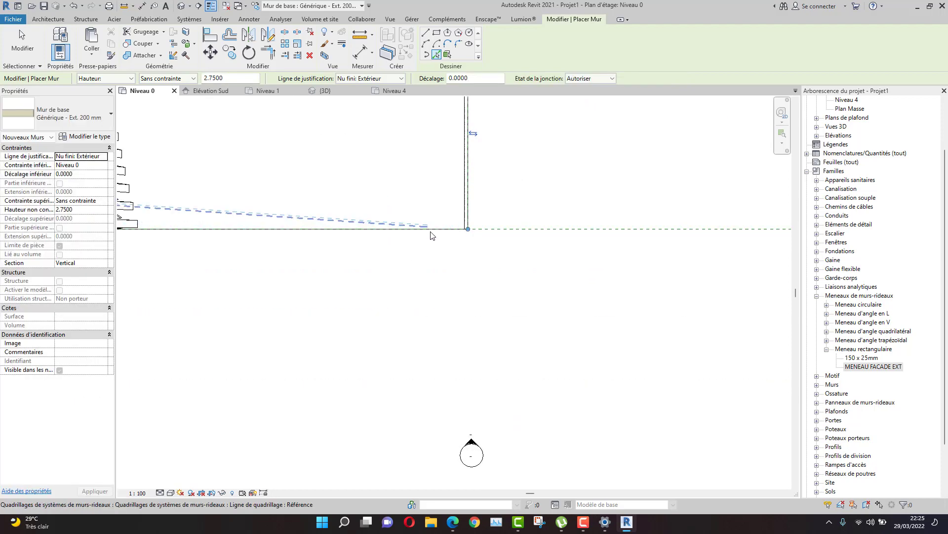
pyautogui.scroll(3, 425, 232)
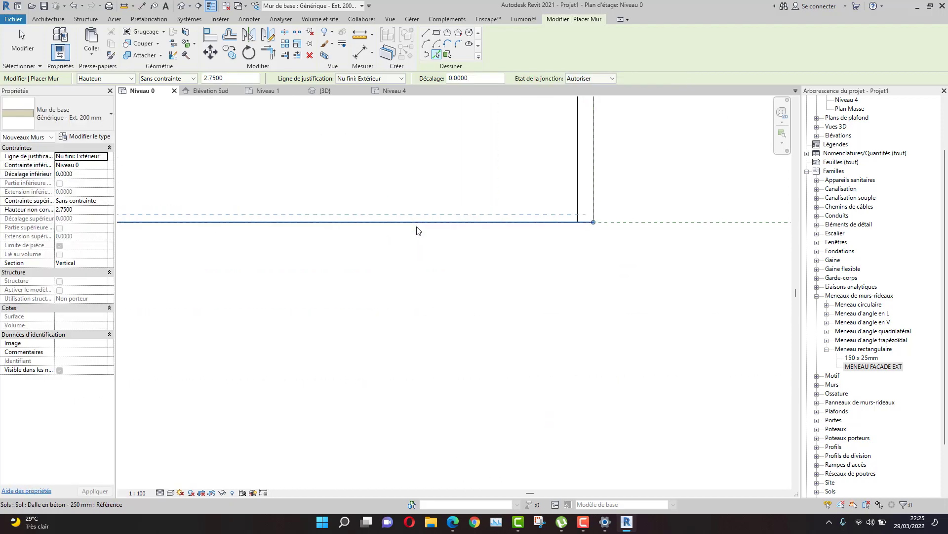
pyautogui.scroll(-4, 416, 233)
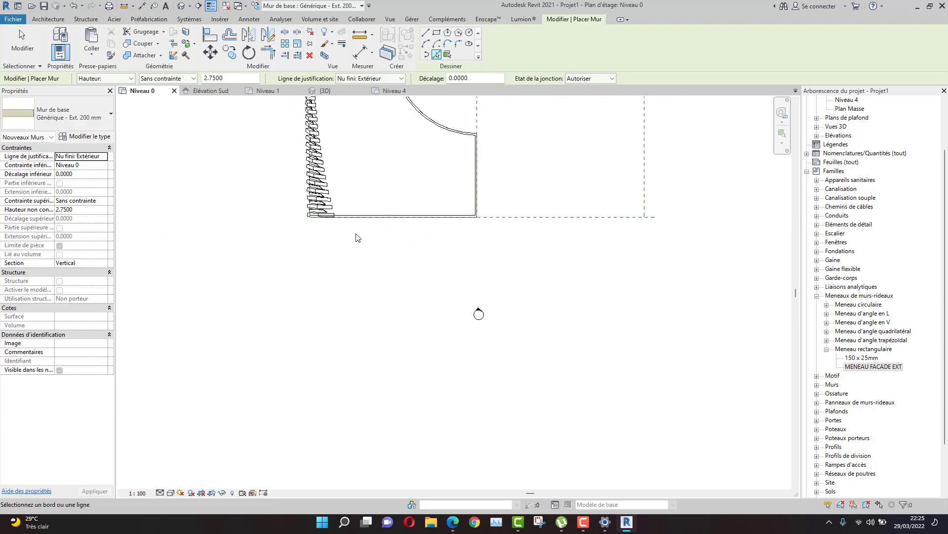
pyautogui.press('Escape')
pyautogui.scroll(-2, 247, 244)
# In the 3D view, set the unconnected height of the long straight end wall to 12.
pyautogui.click(182, 6)
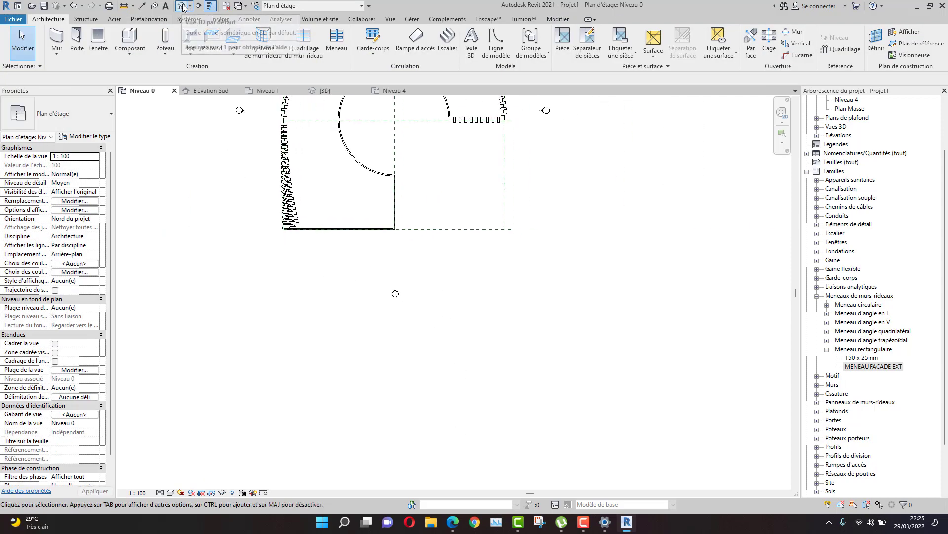
pyautogui.scroll(4, 450, 381)
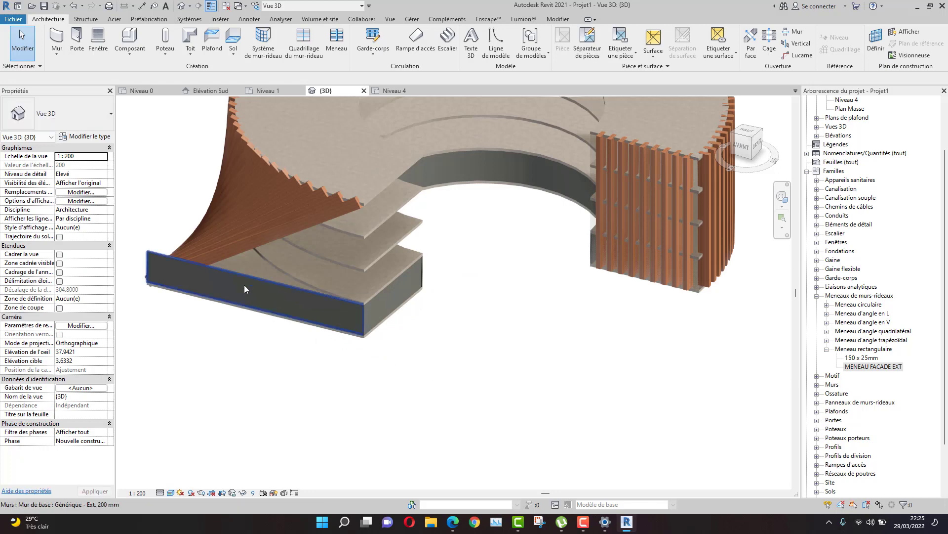
pyautogui.scroll(3, 305, 361)
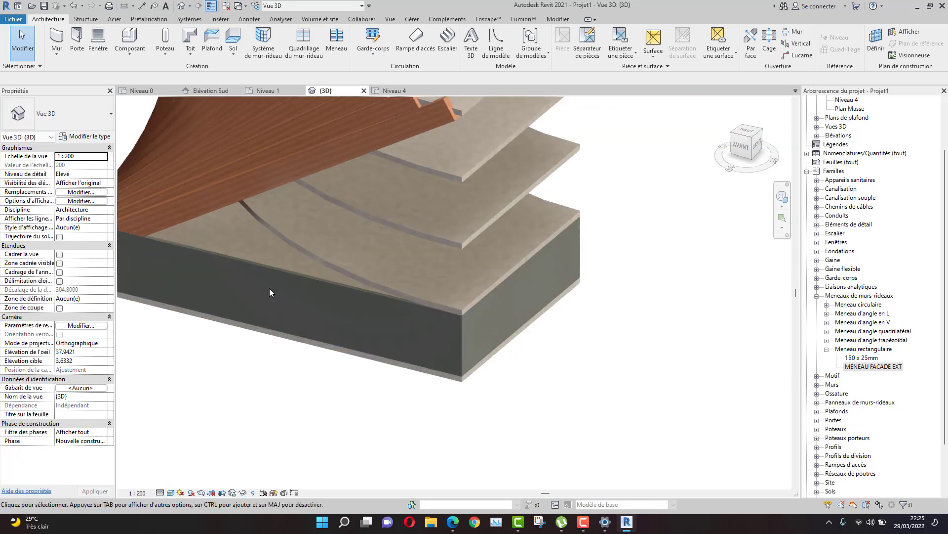
pyautogui.click(272, 268)
pyautogui.scroll(2, 399, 311)
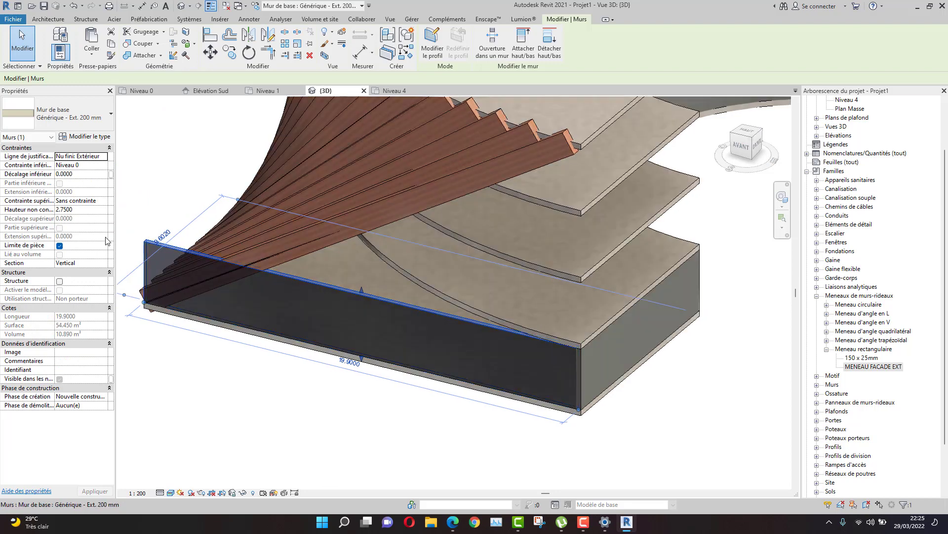
pyautogui.click(80, 210)
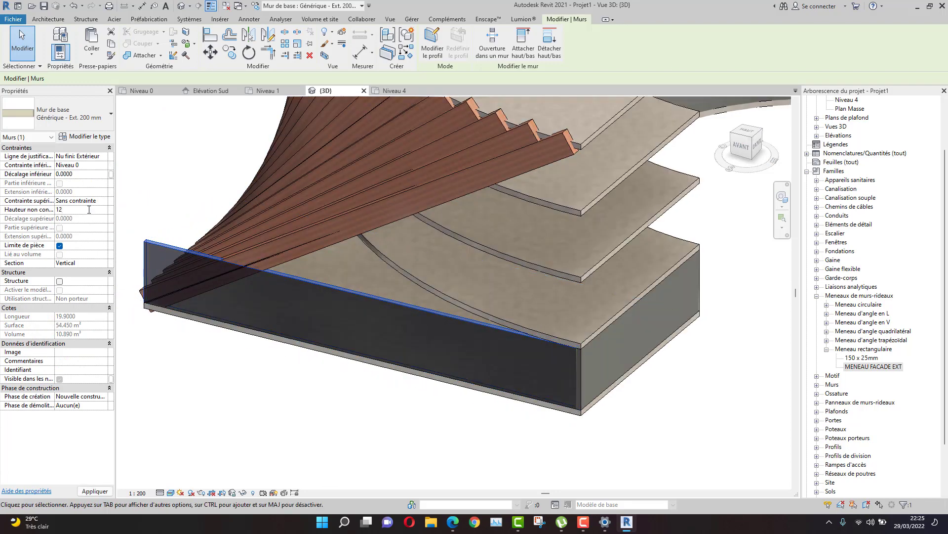
pyautogui.keyDown('shift'); pyautogui.moveTo(518, 227); pyautogui.dragTo(397, 340, button='middle'); pyautogui.keyUp('shift')
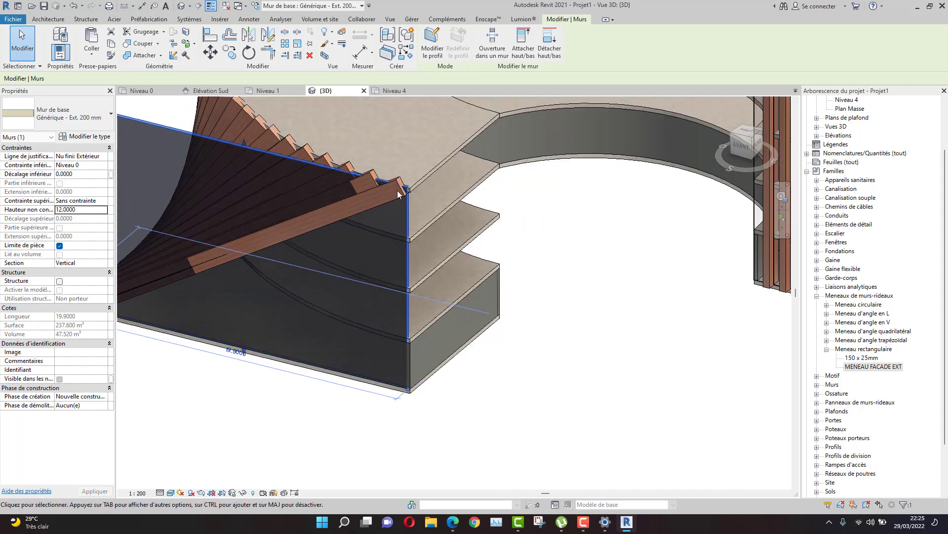
pyautogui.click(572, 340)
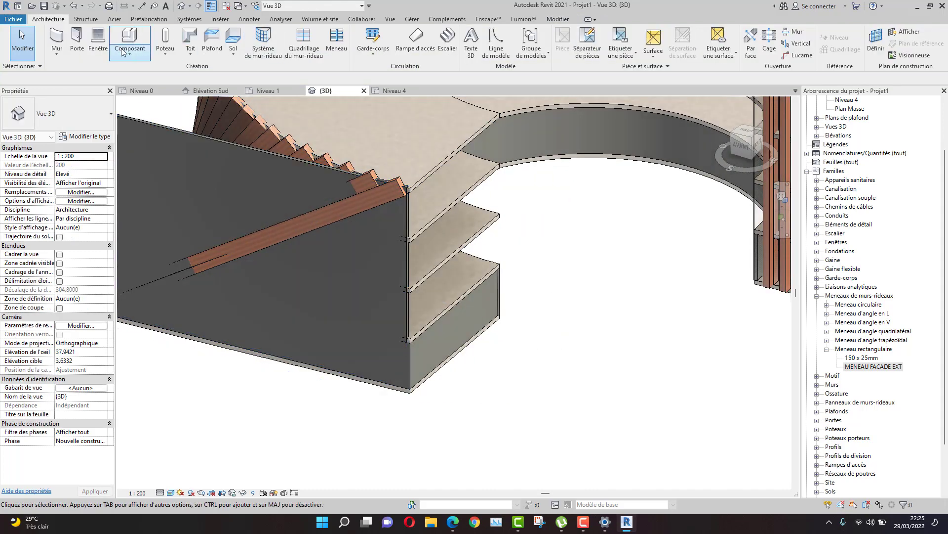
# Match the 12 m end wall's properties onto the adjacent short straight wall and the inner curved walls.
pyautogui.click(559, 20)
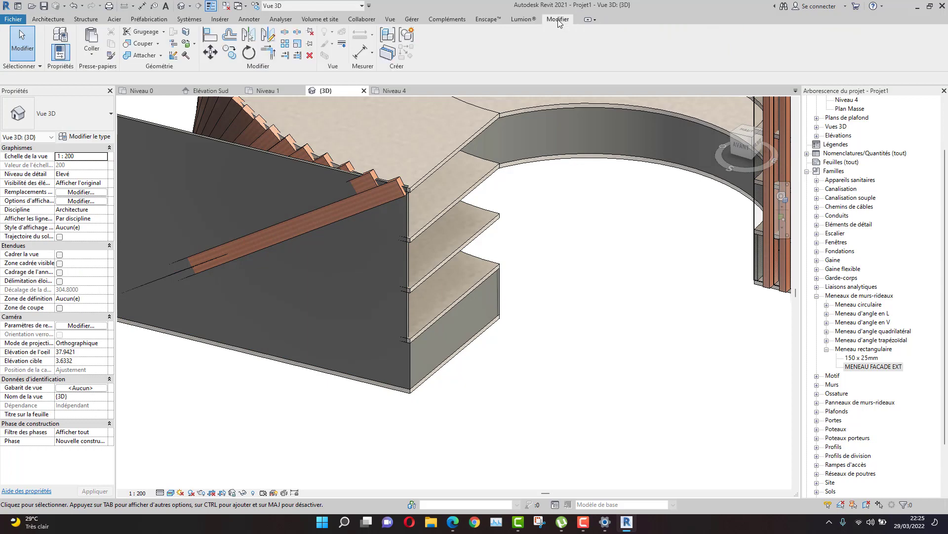
pyautogui.click(116, 55)
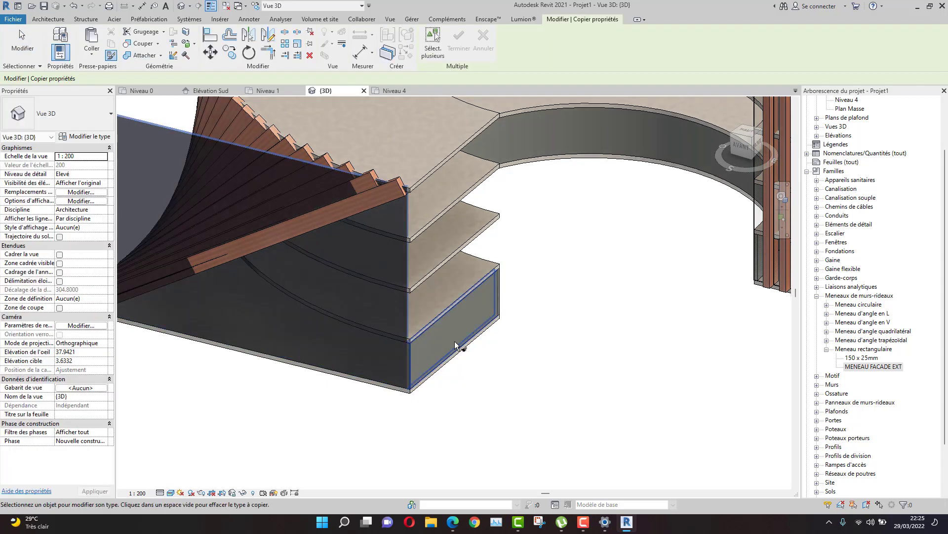
pyautogui.click(455, 342)
pyautogui.moveTo(548, 317); pyautogui.dragTo(404, 363, button='middle')
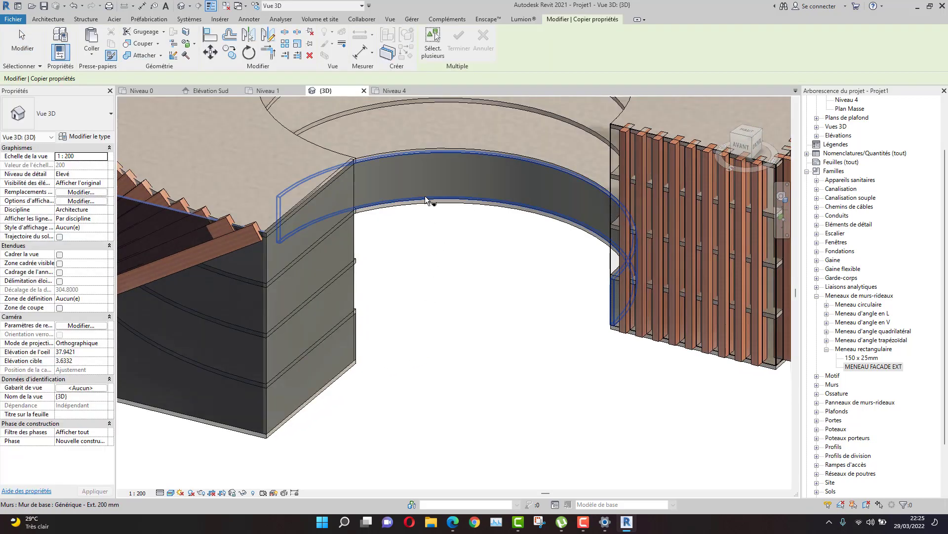
pyautogui.click(431, 157)
pyautogui.keyDown('shift'); pyautogui.moveTo(494, 239); pyautogui.dragTo(612, 369, button='middle'); pyautogui.keyUp('shift')
pyautogui.press('Escape')
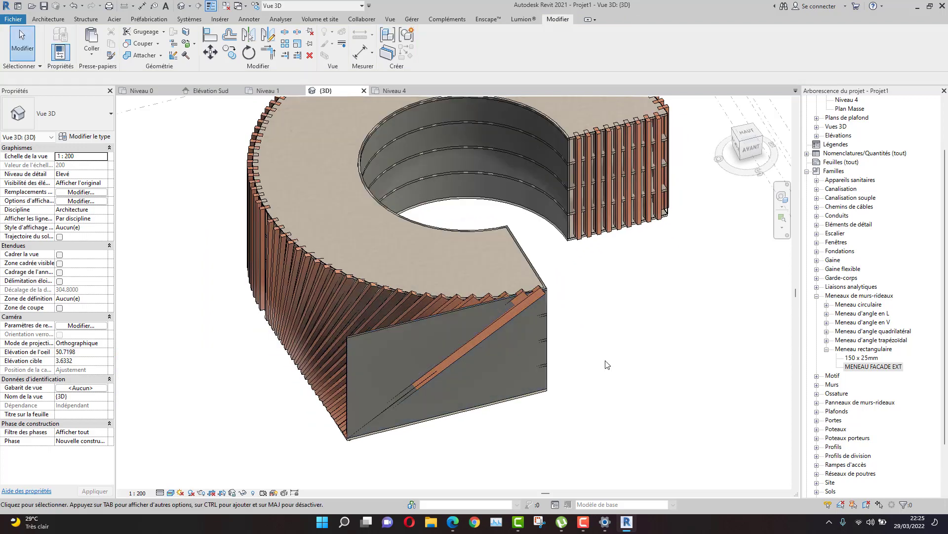
# Change the long straight end wall to the Mur-rideau type 1m x 1m - Meneaux, detaching the joined elements.
pyautogui.scroll(3, 444, 438)
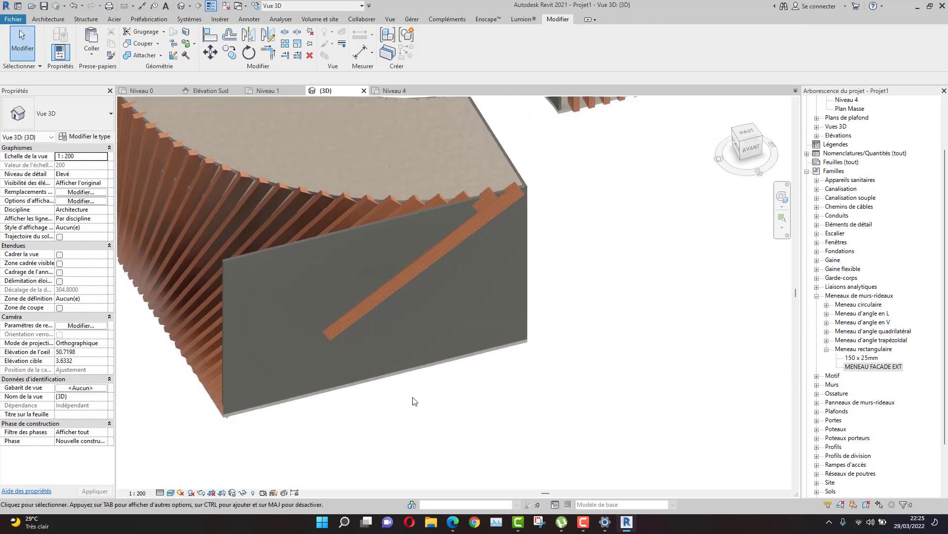
pyautogui.click(253, 255)
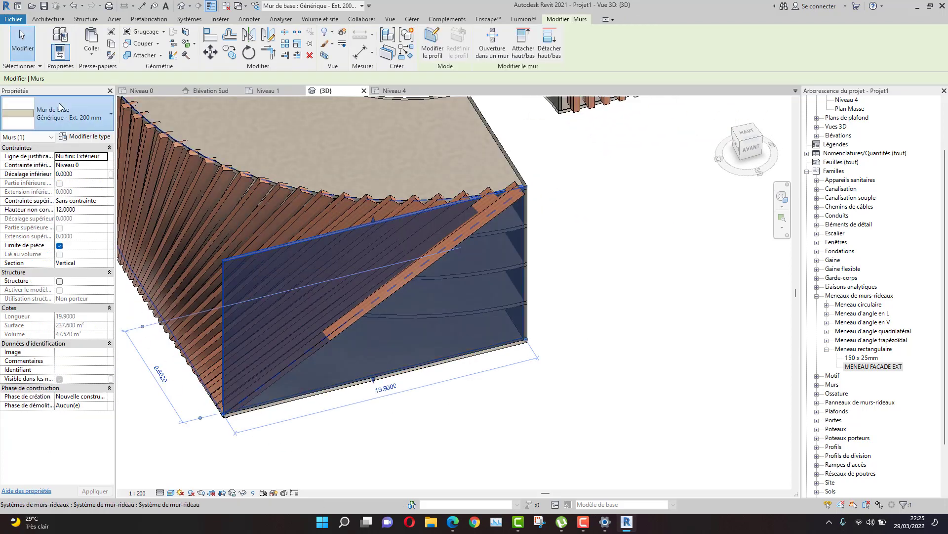
pyautogui.click(59, 110)
pyautogui.scroll(-2, 36, 316)
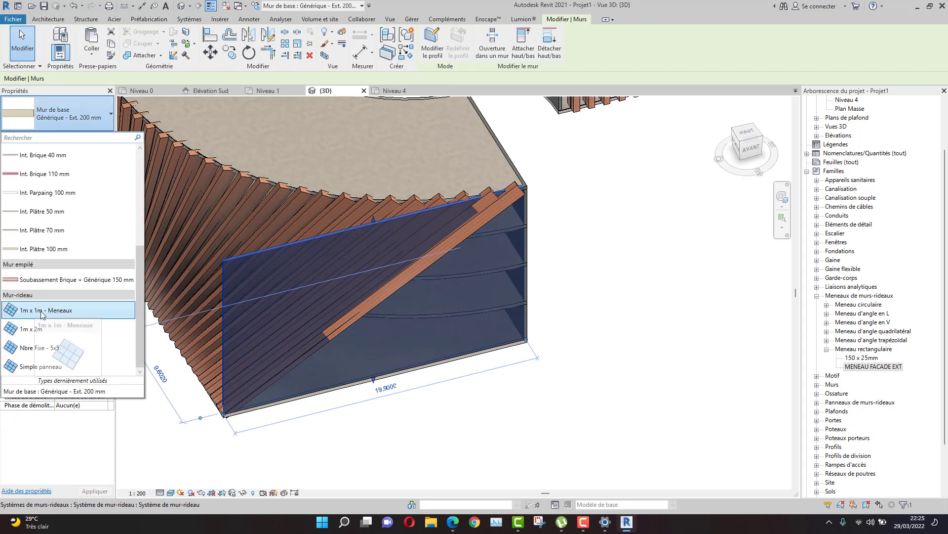
pyautogui.click(75, 317)
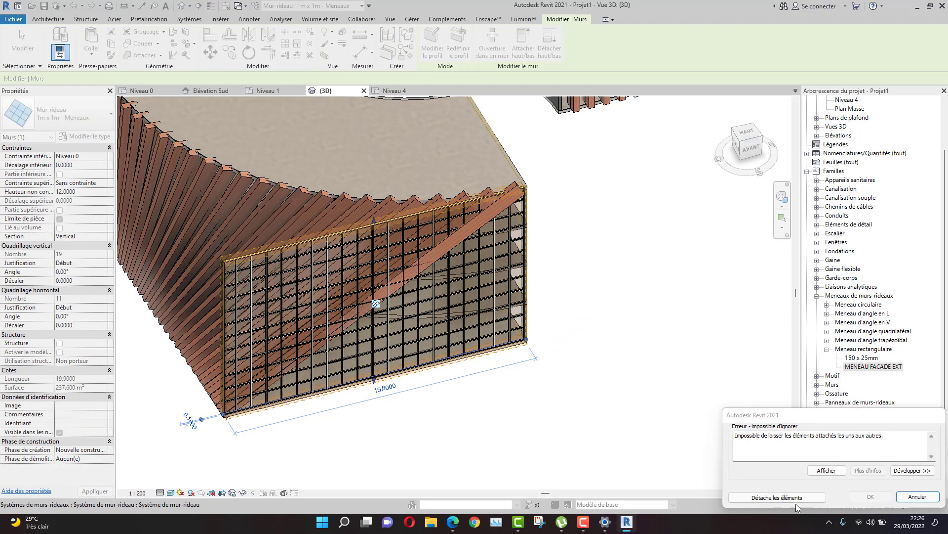
pyautogui.scroll(-1, 606, 379)
pyautogui.click(770, 496)
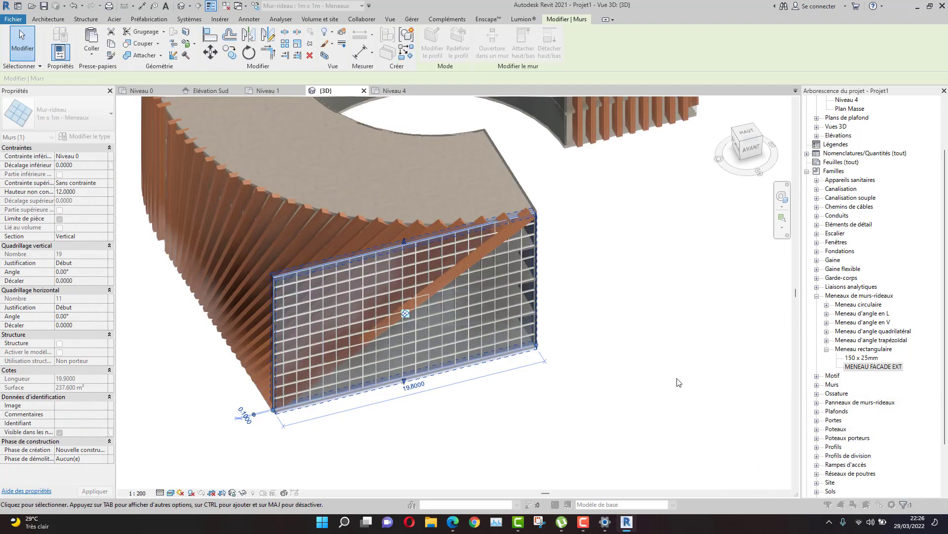
# Match the 1m x 1m - Meneaux curtain wall type onto the short straight wall and inner curved walls, detaching joined elements.
pyautogui.keyDown('shift'); pyautogui.moveTo(667, 368); pyautogui.dragTo(191, 204, button='middle'); pyautogui.keyUp('shift')
pyautogui.click(111, 55)
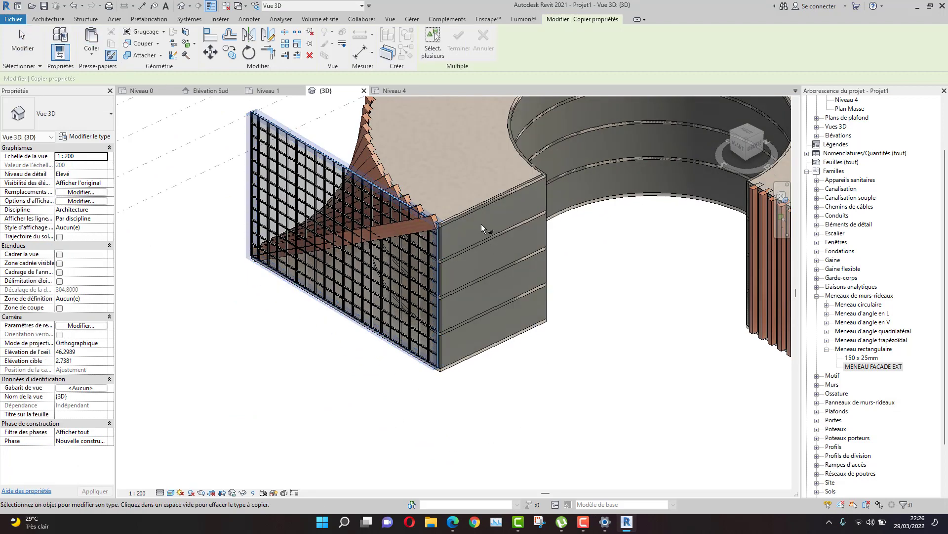
pyautogui.click(479, 206)
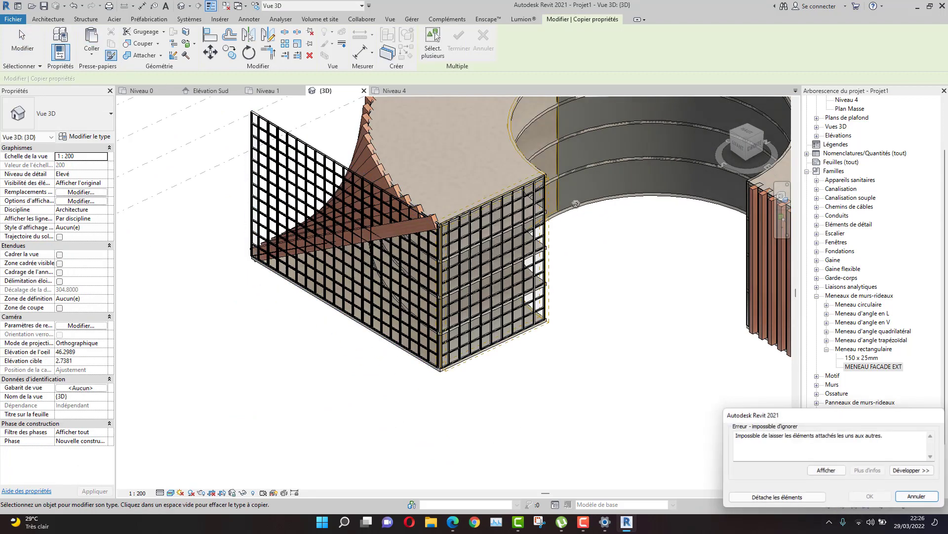
pyautogui.click(777, 497)
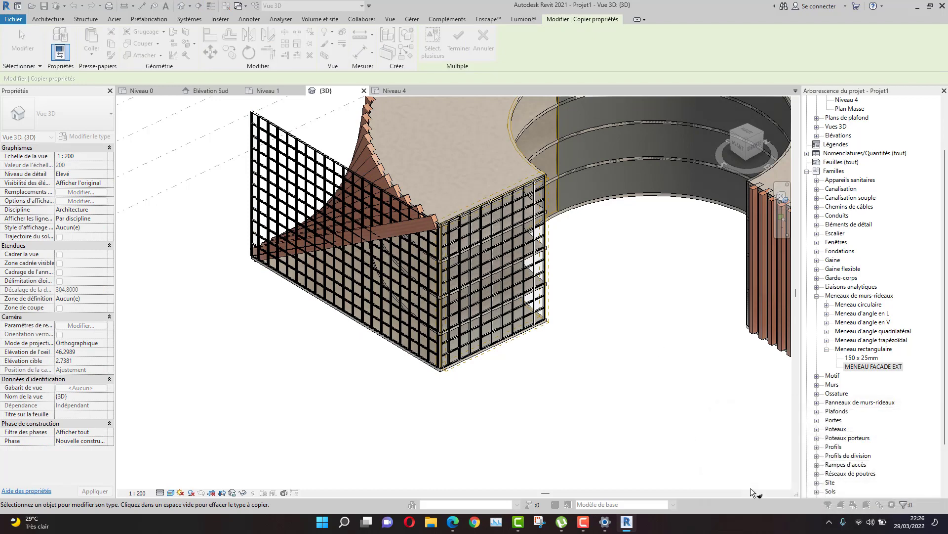
pyautogui.click(606, 248)
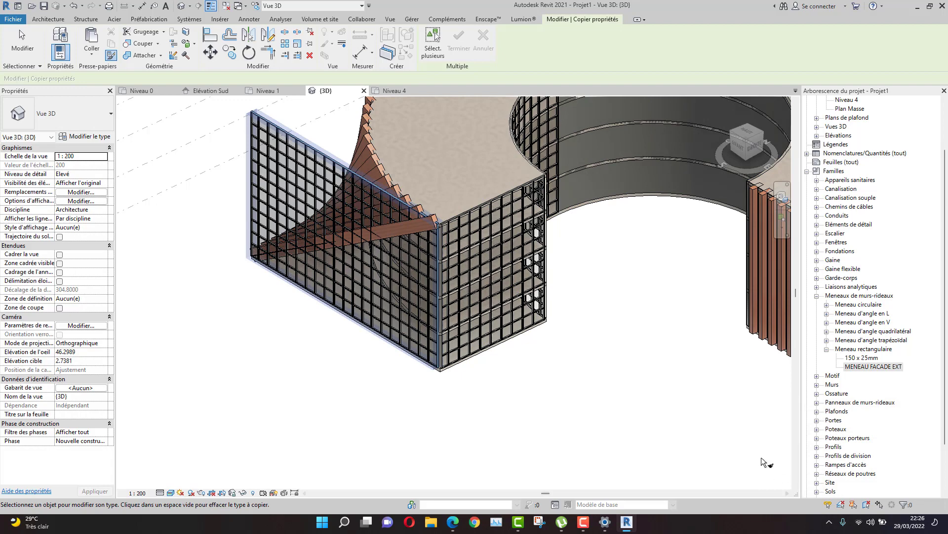
pyautogui.scroll(-3, 765, 463)
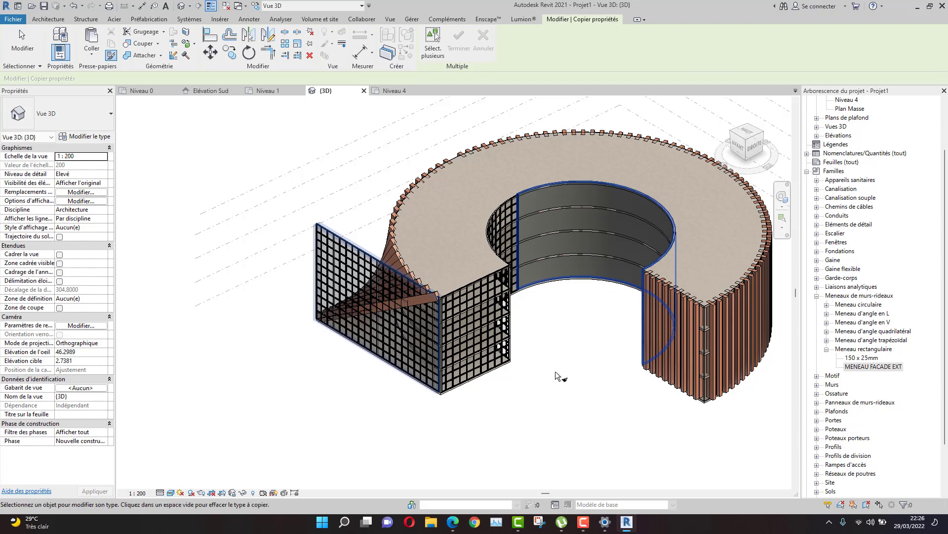
pyautogui.scroll(-2, 559, 377)
pyautogui.moveTo(560, 377)
pyautogui.keyDown('shift'); pyautogui.mouseDown(button='middle')
pyautogui.moveTo(621, 380)
pyautogui.moveTo(763, 345)
pyautogui.moveTo(748, 311)
pyautogui.moveTo(654, 324)
pyautogui.moveTo(722, 345)
pyautogui.moveTo(548, 381)
pyautogui.mouseUp(button='middle'); pyautogui.keyUp('shift')
pyautogui.scroll(5, 484, 380)
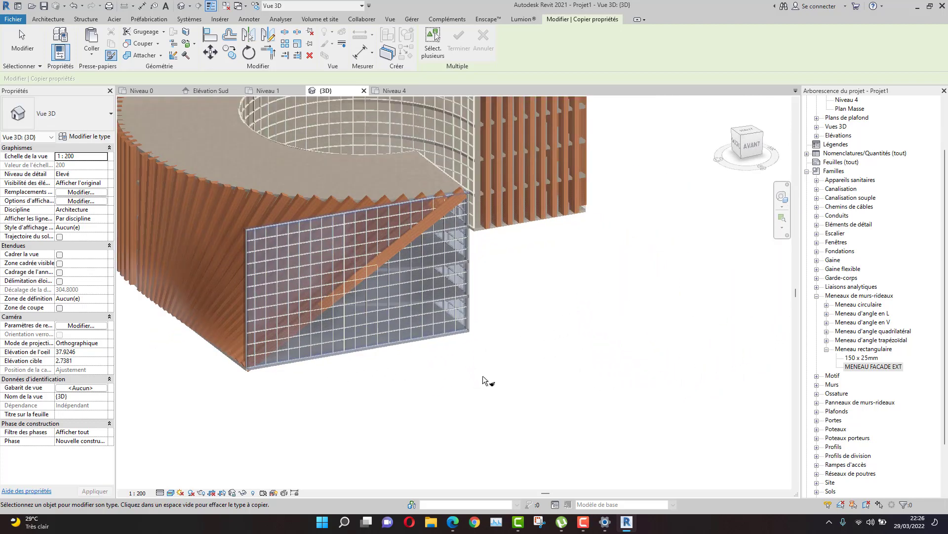
pyautogui.moveTo(484, 381); pyautogui.dragTo(504, 402, button='middle')
pyautogui.press('Escape')
pyautogui.press('Escape')
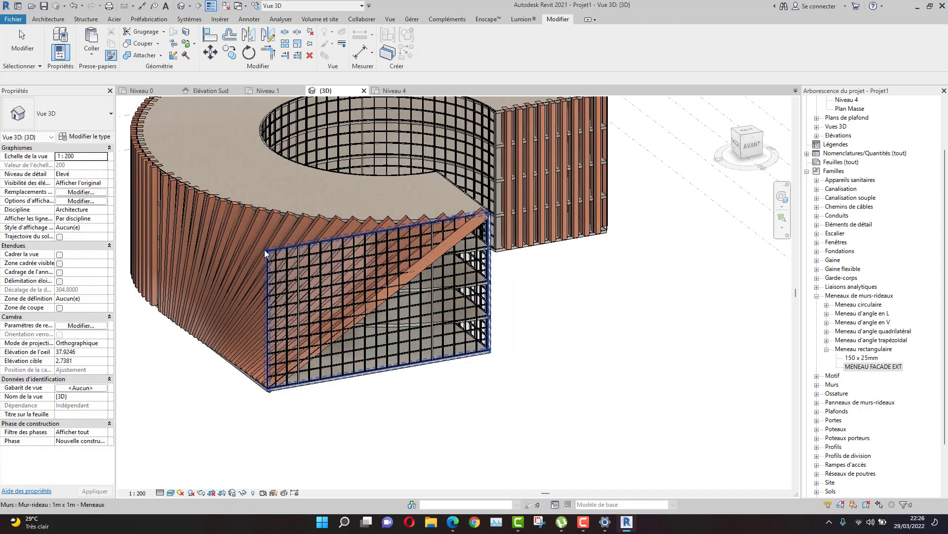
# In the Elevation Sud view, edit the long end curtain wall's profile and add a sketch line along the lowest slanted mullion's underside.
pyautogui.click(266, 253)
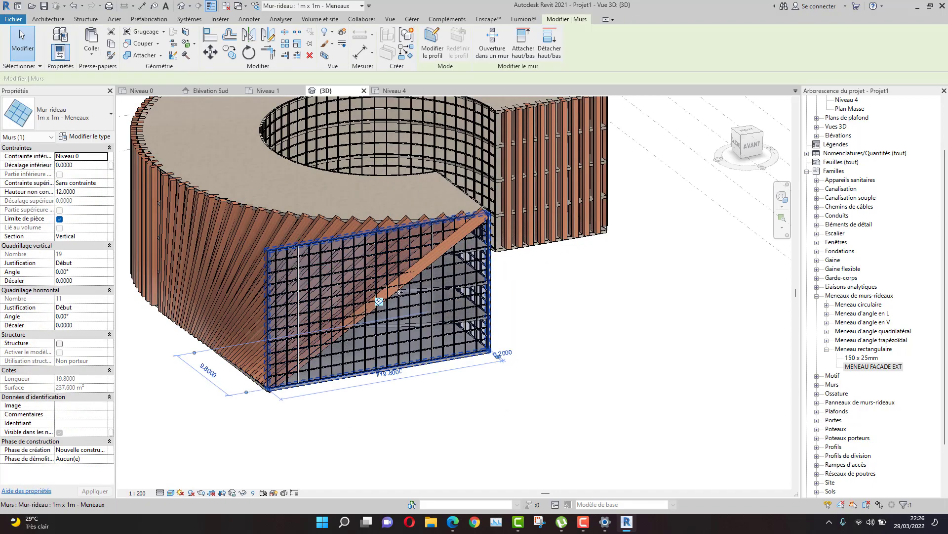
pyautogui.moveTo(435, 403); pyautogui.dragTo(445, 410, button='middle')
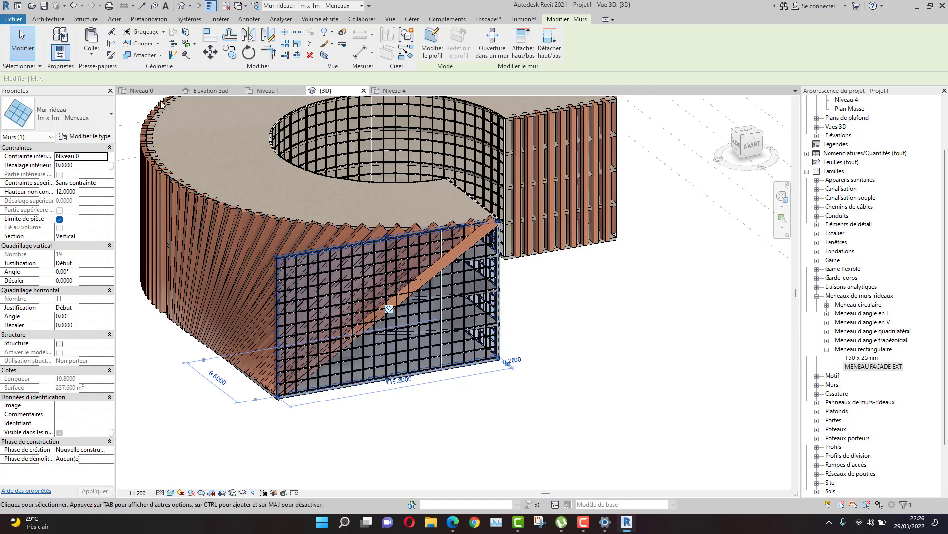
pyautogui.click(214, 92)
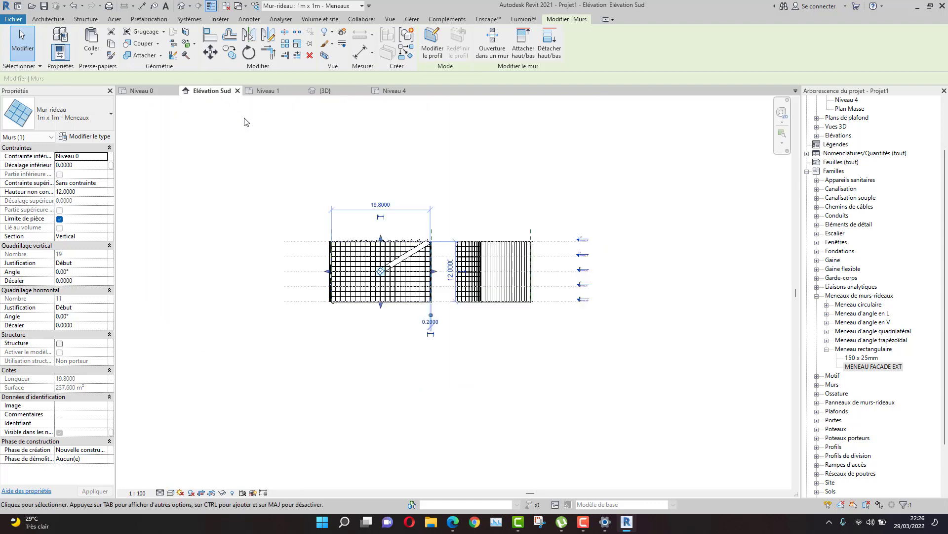
pyautogui.scroll(5, 364, 273)
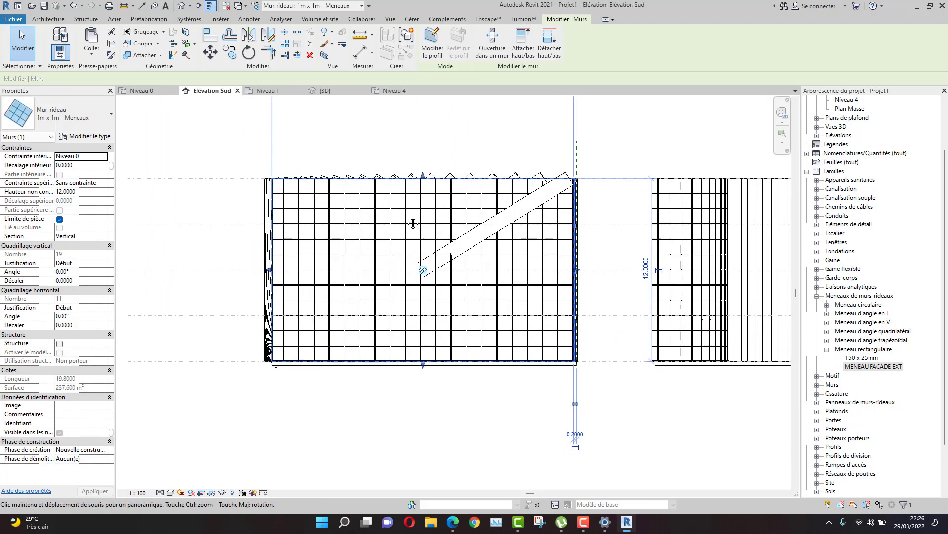
pyautogui.click(426, 415)
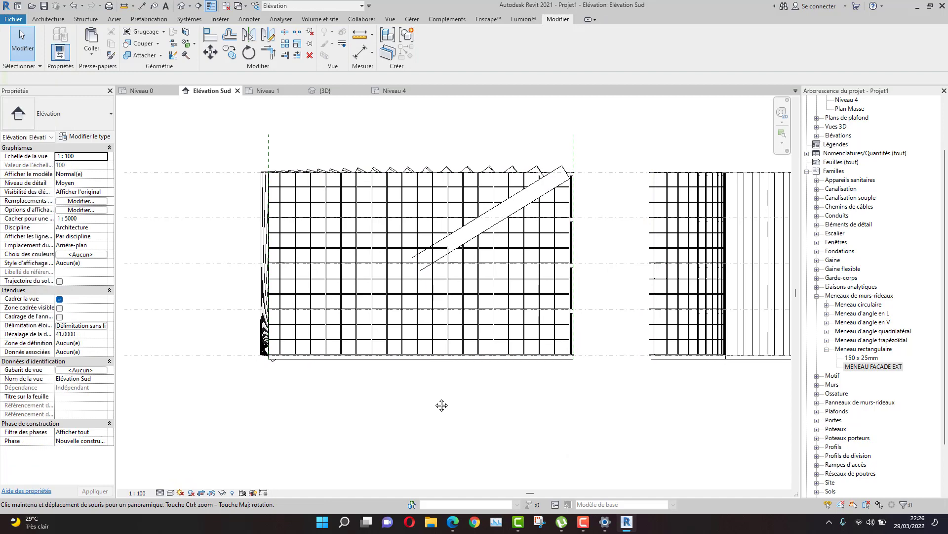
pyautogui.click(422, 178)
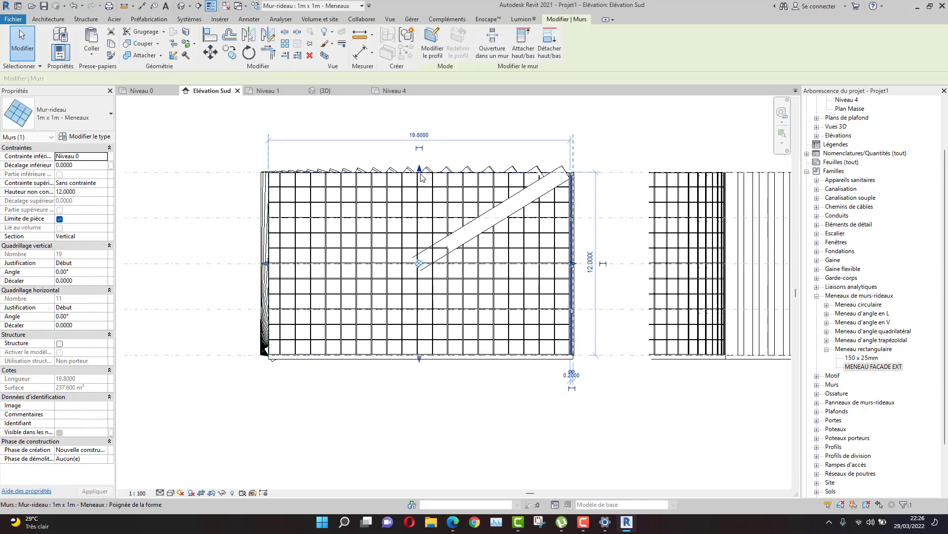
pyautogui.click(434, 42)
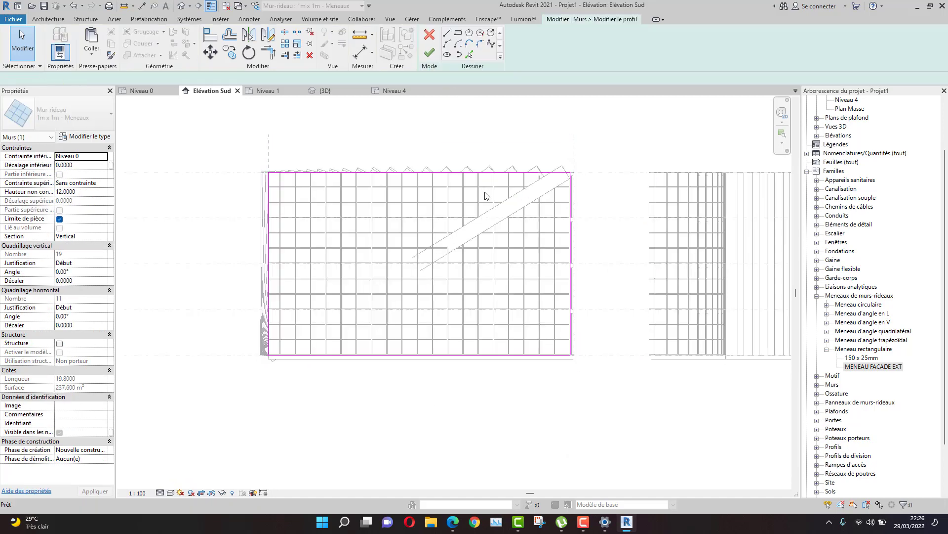
pyautogui.click(470, 54)
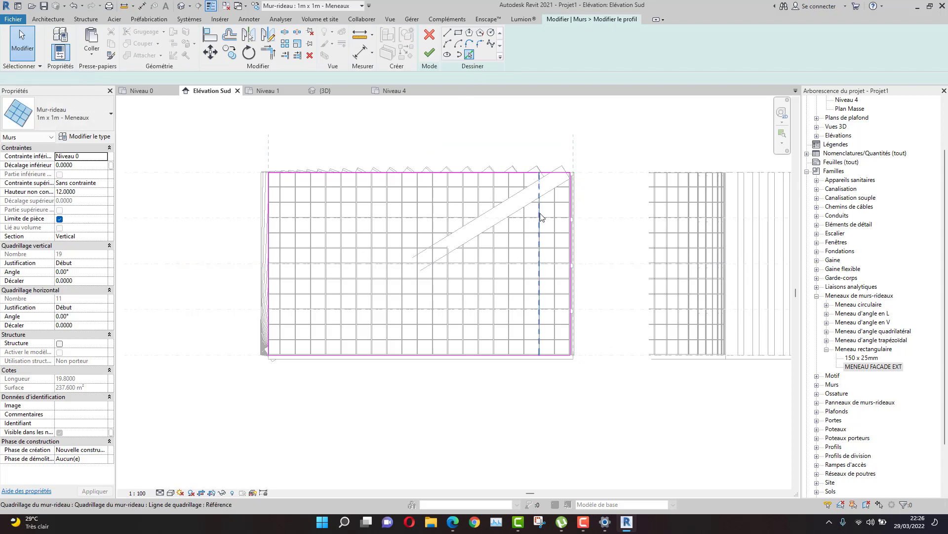
pyautogui.click(543, 194)
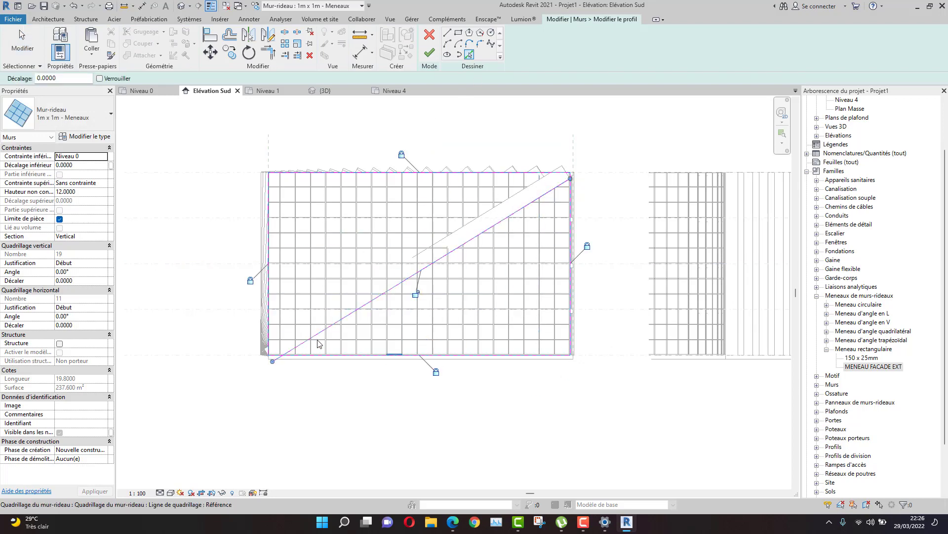
pyautogui.scroll(1, 318, 344)
# Trim the profile to the triangle below the slanted line, remove the leftover edges, and finish, deleting the mullions that cannot be created.
pyautogui.click(267, 53)
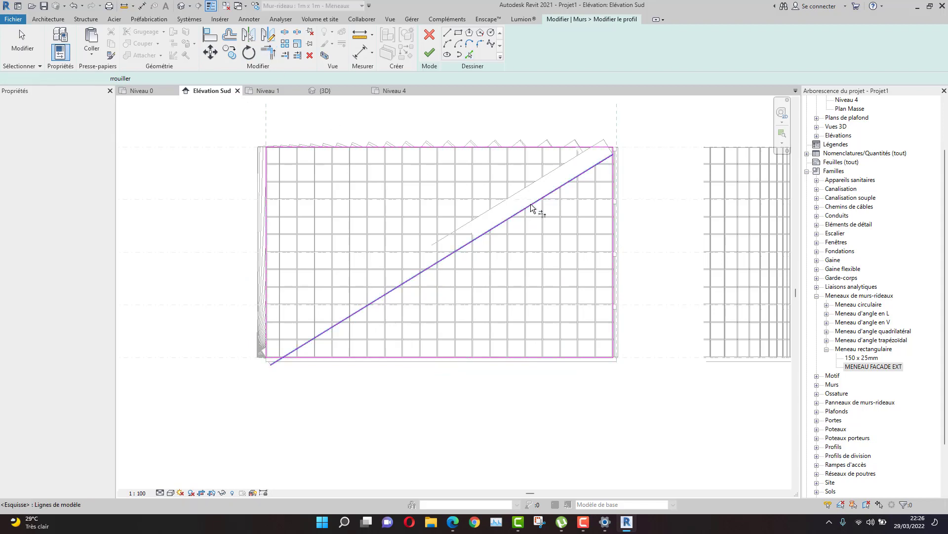
pyautogui.click(576, 177)
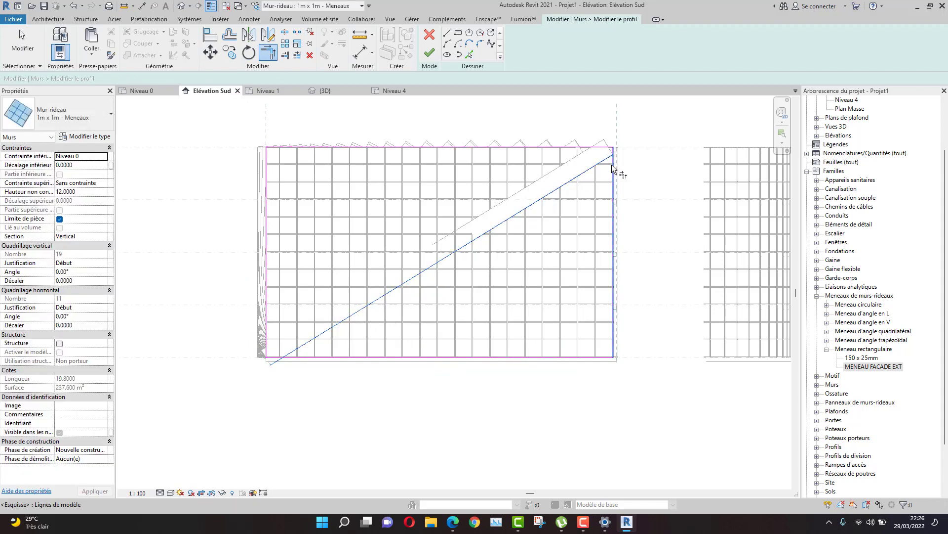
pyautogui.click(292, 351)
pyautogui.click(302, 357)
pyautogui.press('Escape')
pyautogui.moveTo(321, 227); pyautogui.dragTo(227, 144)
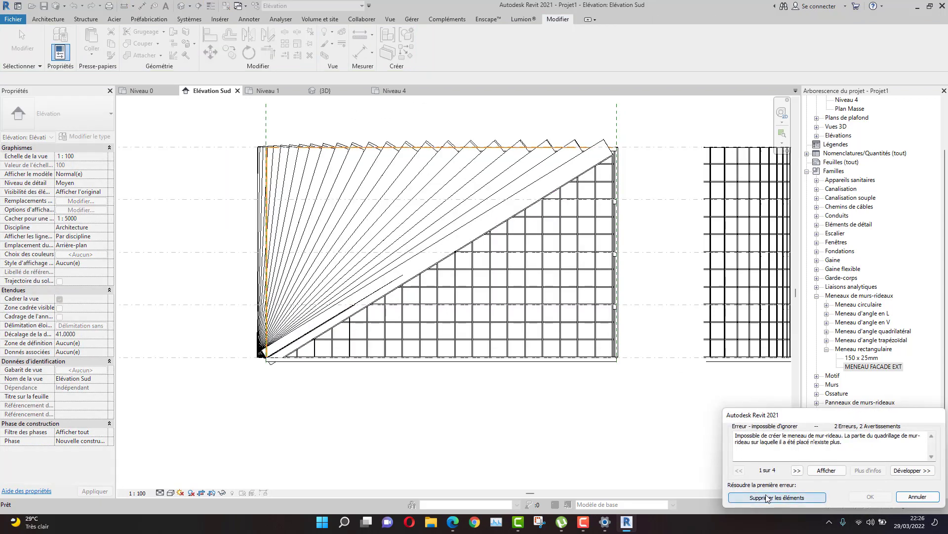
pyautogui.click(767, 497)
pyautogui.click(386, 411)
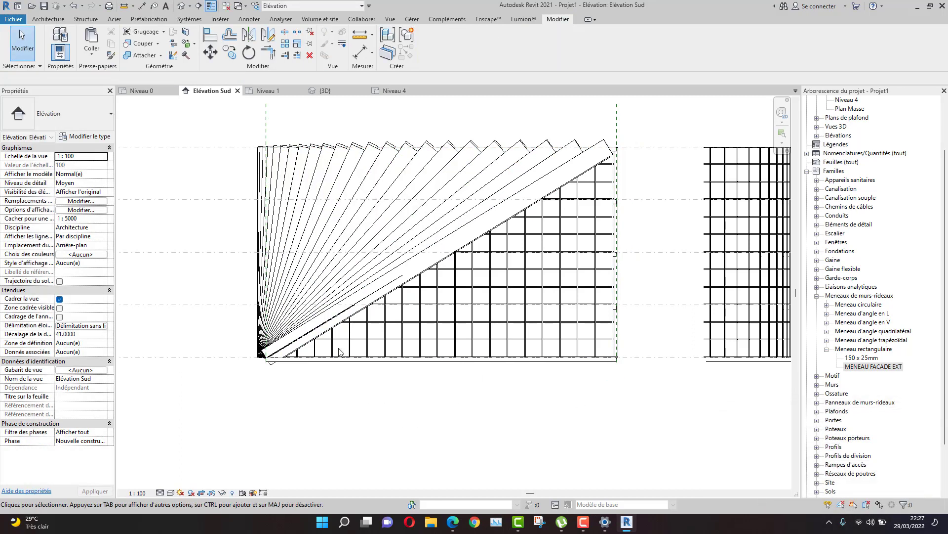
# Return to the 3D view and hide the levels category there.
pyautogui.click(181, 6)
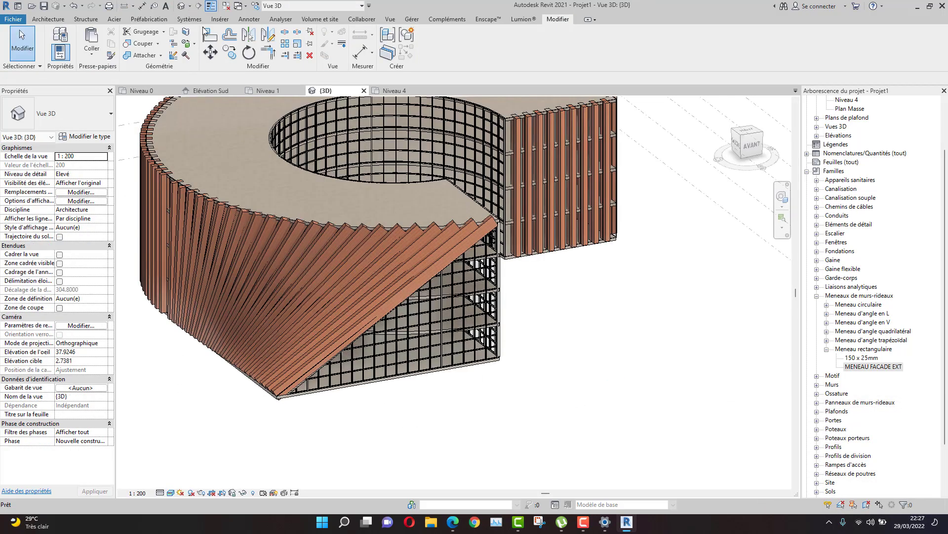
pyautogui.keyDown('shift'); pyautogui.moveTo(547, 409); pyautogui.dragTo(411, 407, button='middle'); pyautogui.keyUp('shift')
pyautogui.rightClick(409, 404)
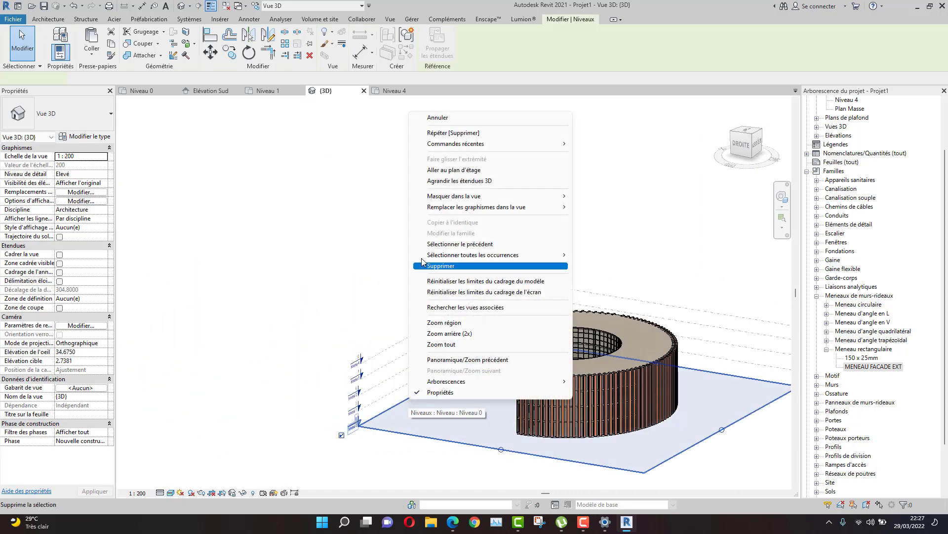
pyautogui.click(601, 207)
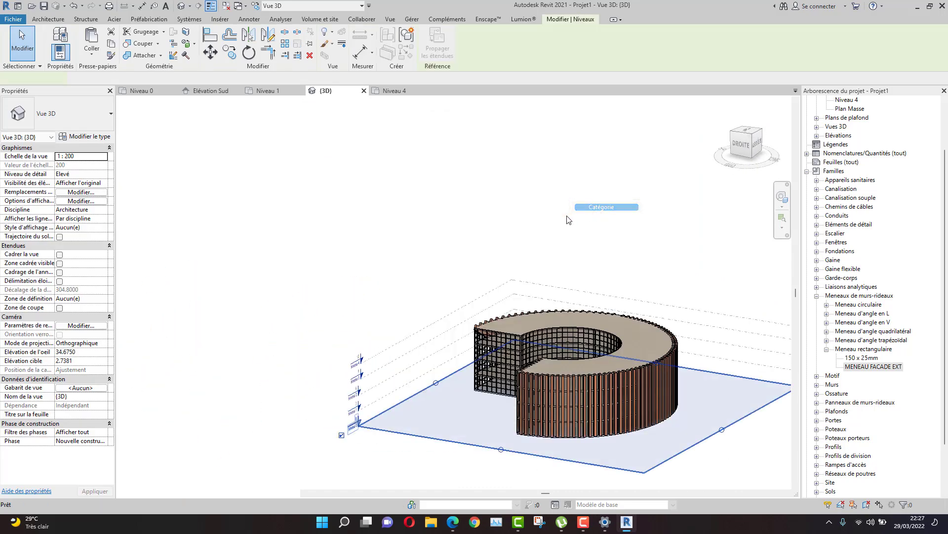
# Unpin and delete the bottom-row vertical mullion segment on the second interior grid line from the long curtain wall's tall-end corner.
pyautogui.keyDown('shift'); pyautogui.moveTo(544, 395); pyautogui.dragTo(545, 345, button='middle'); pyautogui.keyUp('shift')
pyautogui.scroll(2, 529, 414)
pyautogui.scroll(2, 528, 410)
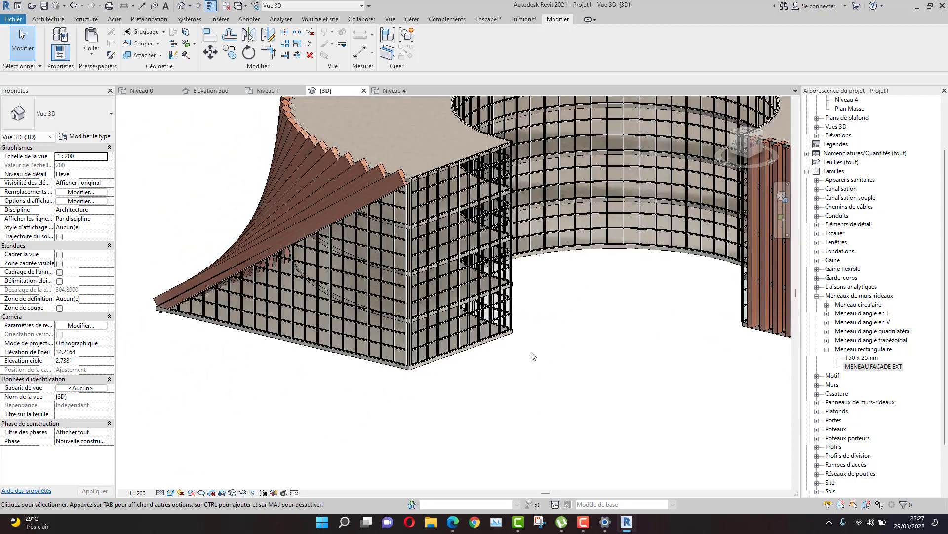
pyautogui.moveTo(290, 406); pyautogui.dragTo(385, 392, button='middle')
pyautogui.scroll(4, 383, 389)
pyautogui.keyDown('shift'); pyautogui.moveTo(399, 360); pyautogui.dragTo(536, 406, button='middle'); pyautogui.keyUp('shift')
pyautogui.moveTo(557, 265); pyautogui.dragTo(506, 281, button='middle')
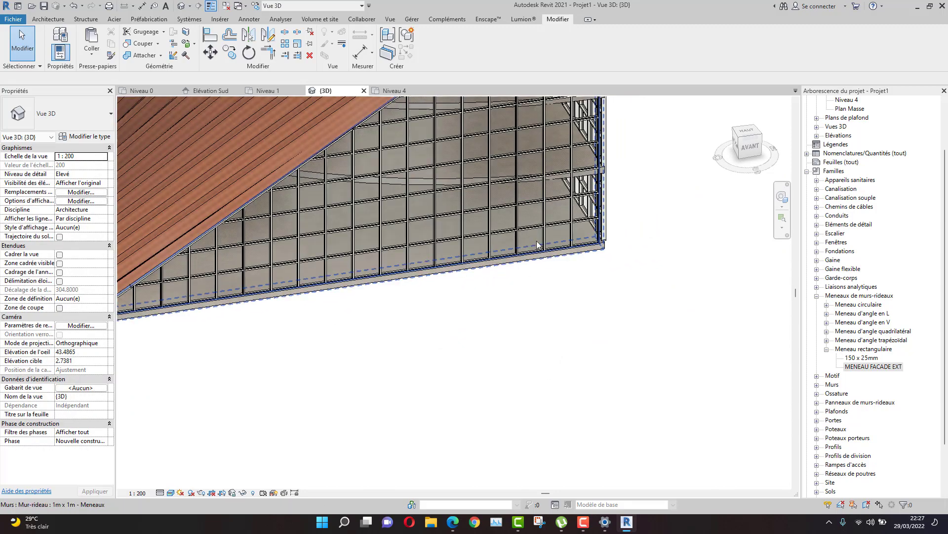
pyautogui.scroll(5, 509, 277)
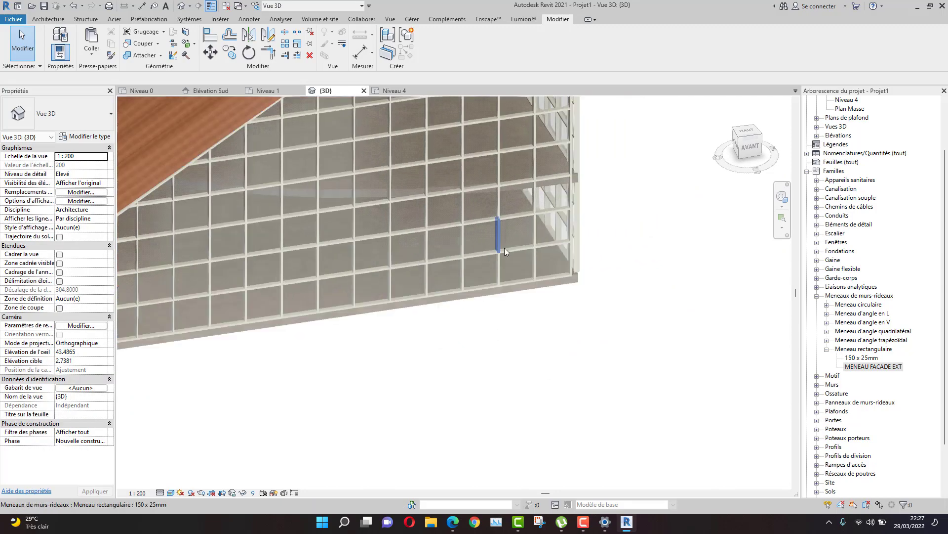
pyautogui.scroll(3, 509, 283)
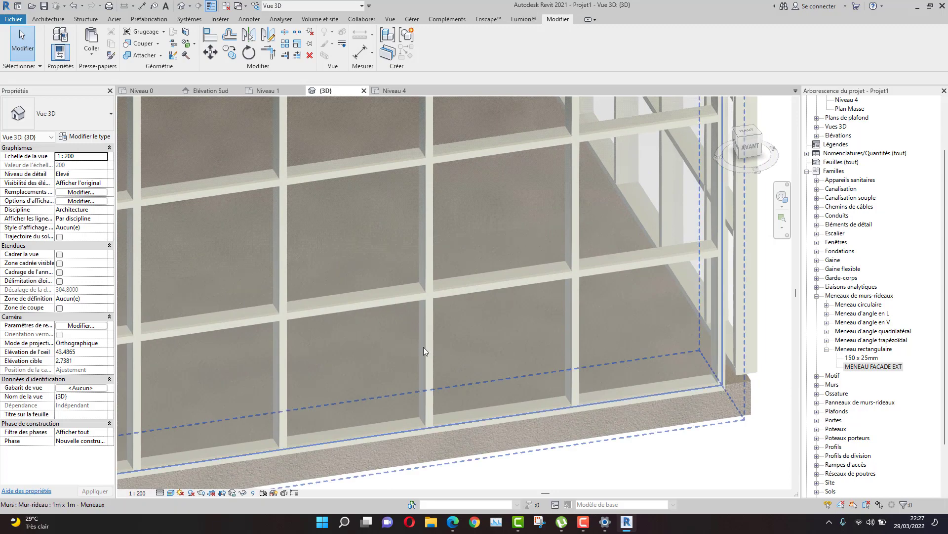
pyautogui.click(428, 334)
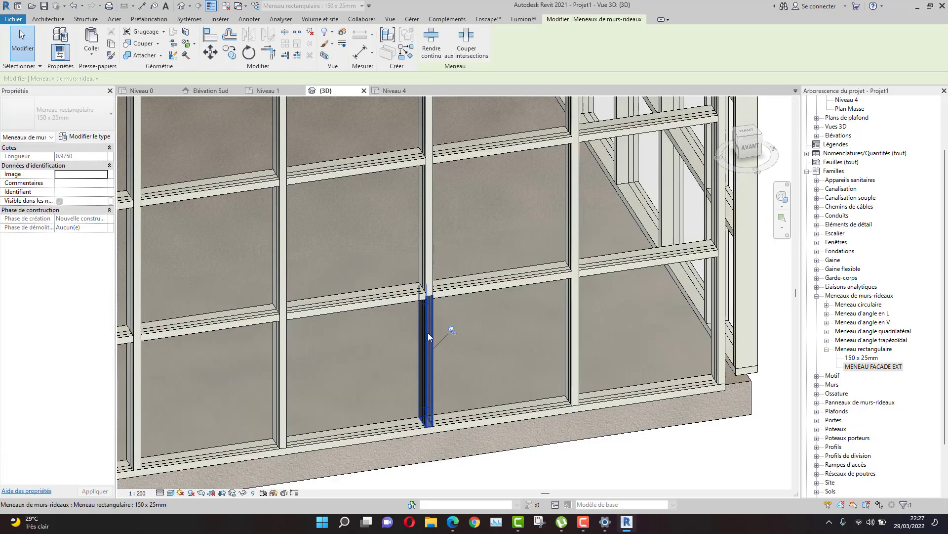
pyautogui.click(452, 330)
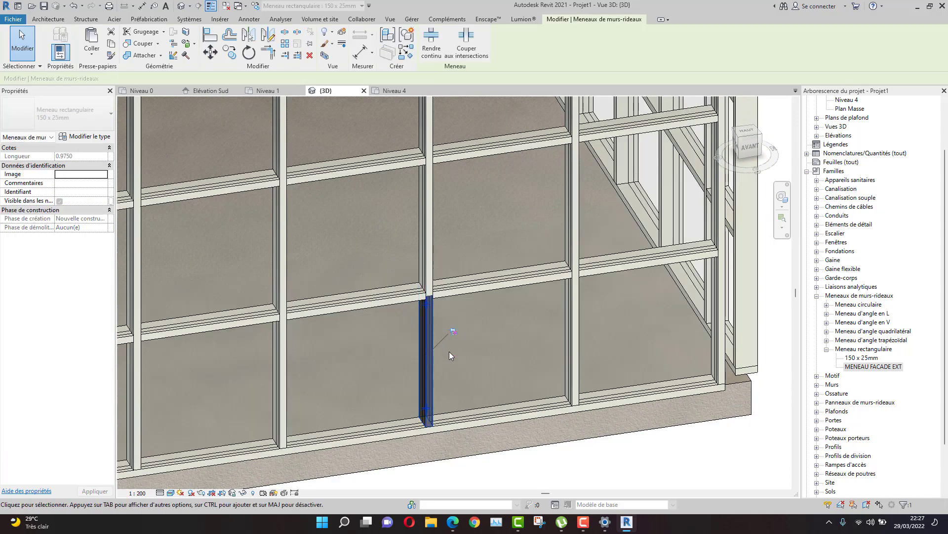
pyautogui.press('Delete')
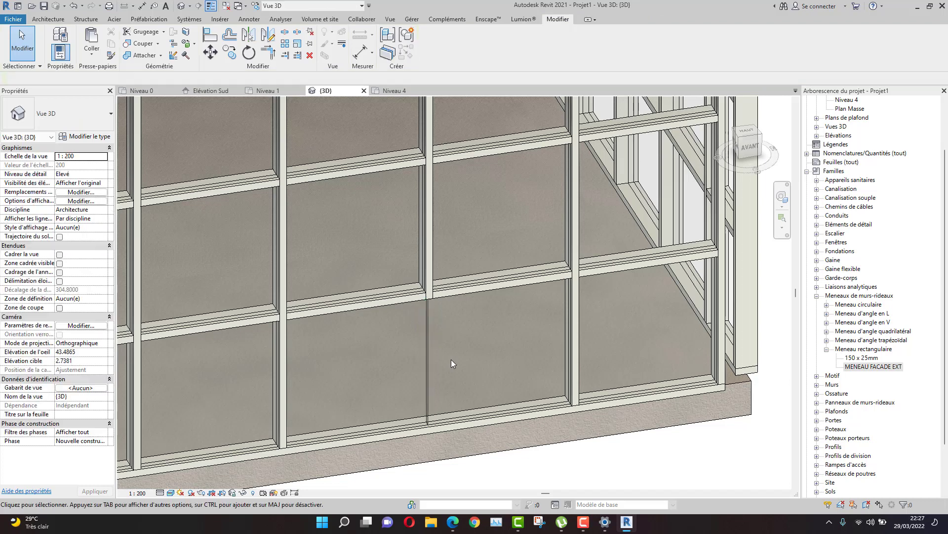
# Unpin and delete the two horizontal mullion segments on either side of the removed vertical mullion's upper end.
pyautogui.click(463, 293)
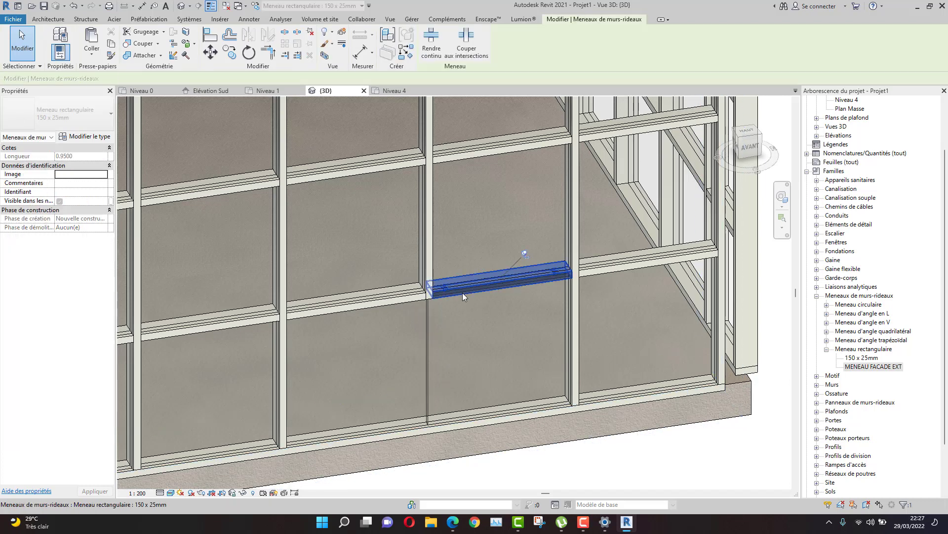
pyautogui.click(527, 254)
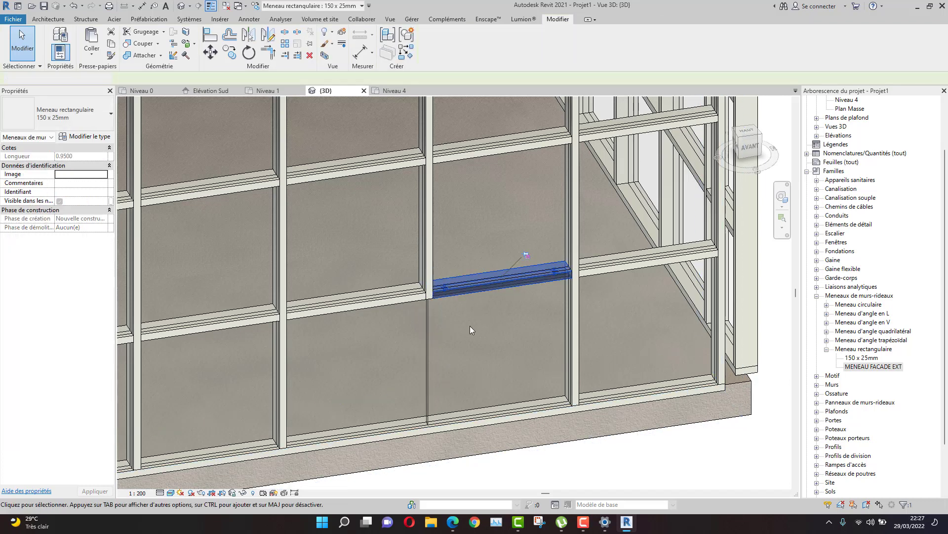
pyautogui.press('Delete')
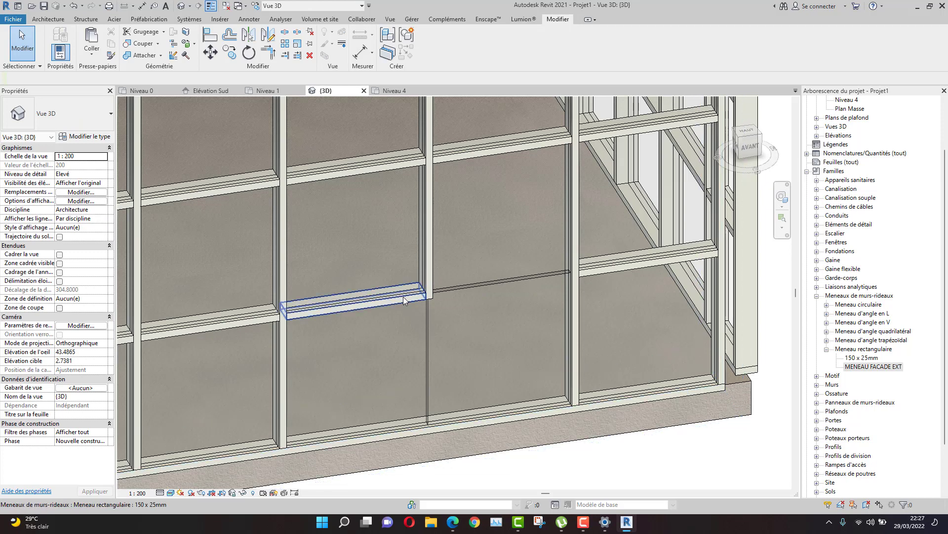
pyautogui.click(403, 299)
pyautogui.click(379, 276)
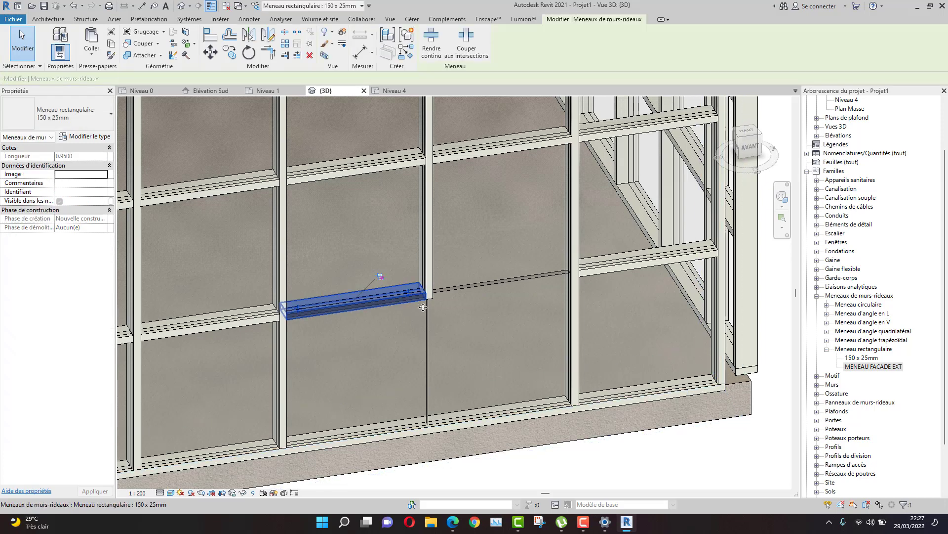
pyautogui.press('Delete')
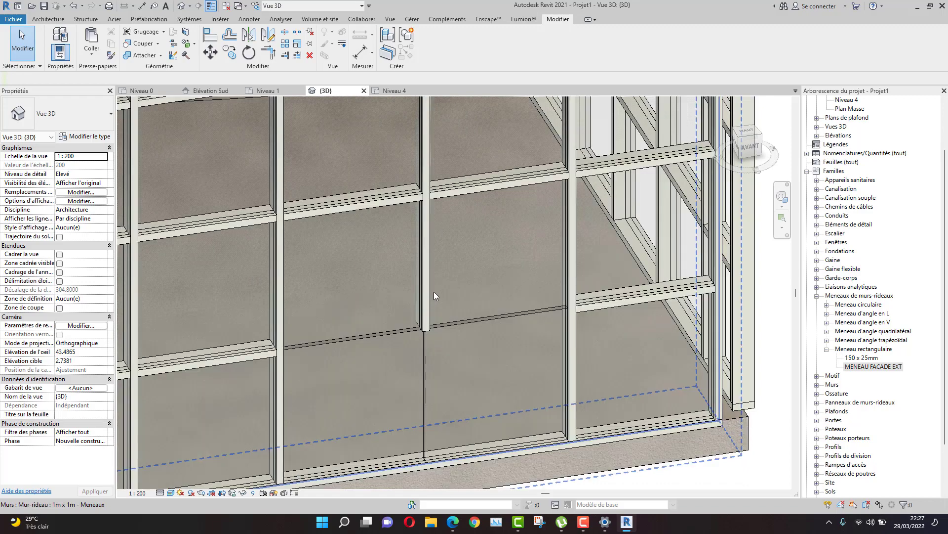
# Unpin and delete the second-row vertical mullion segment directly above the cleared one.
pyautogui.click(427, 286)
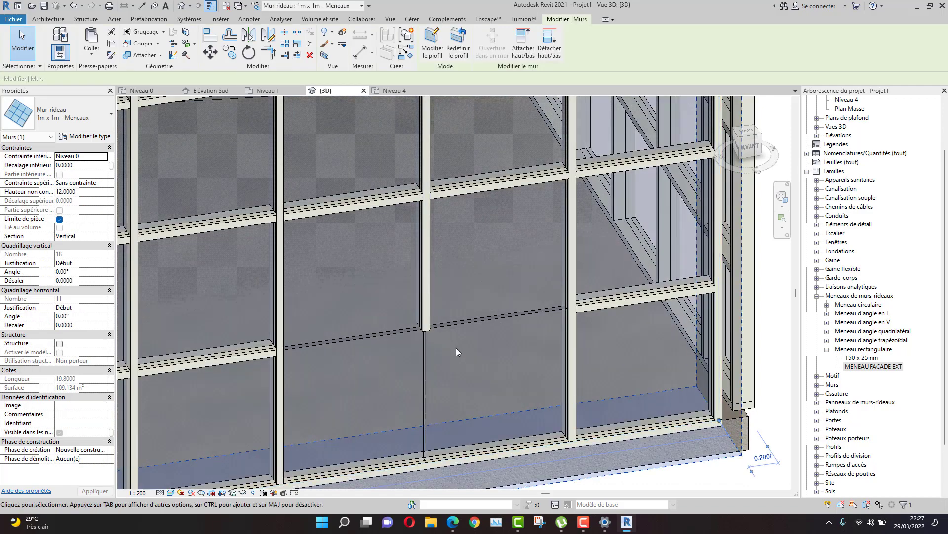
pyautogui.click(455, 347)
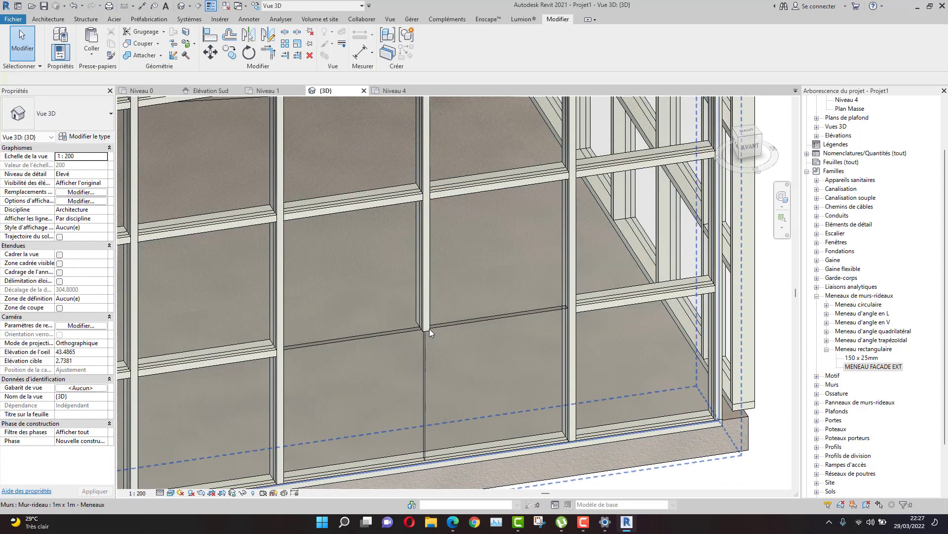
pyautogui.click(429, 328)
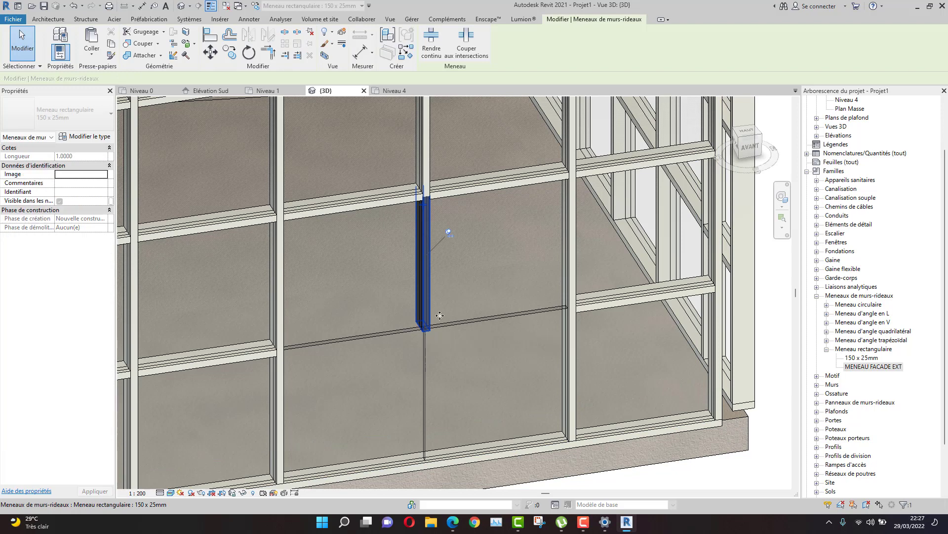
pyautogui.click(476, 277)
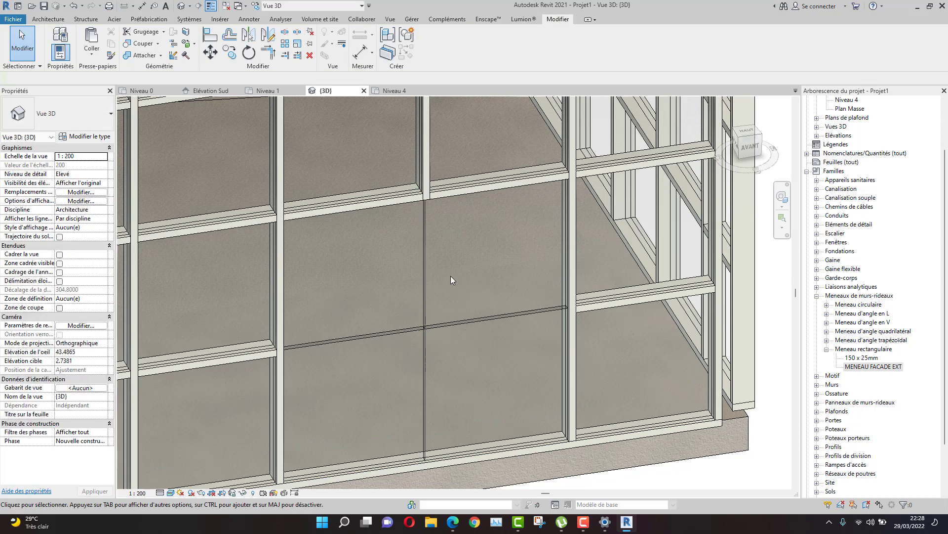
# Remove the upper segment of the bare vertical grid line inside the cleared two-by-two bay.
pyautogui.scroll(-3, 450, 277)
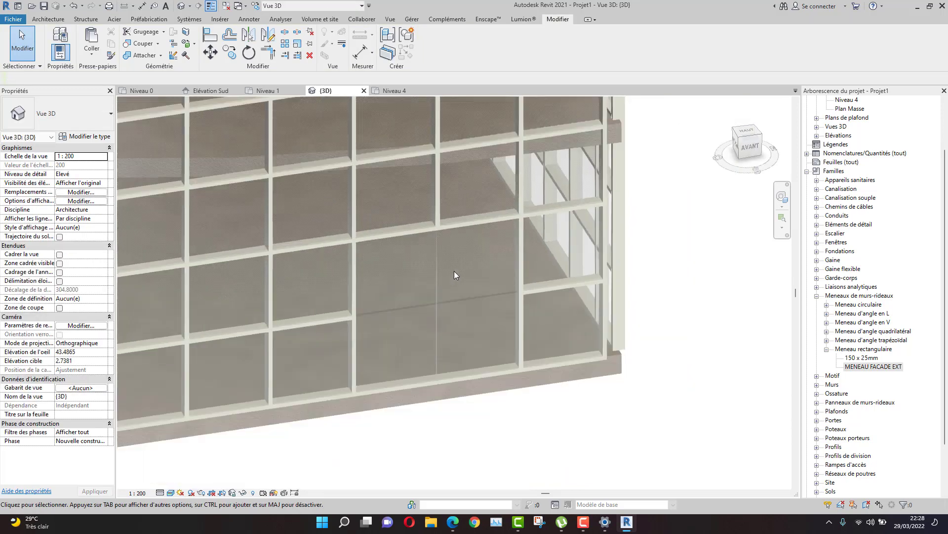
pyautogui.click(438, 294)
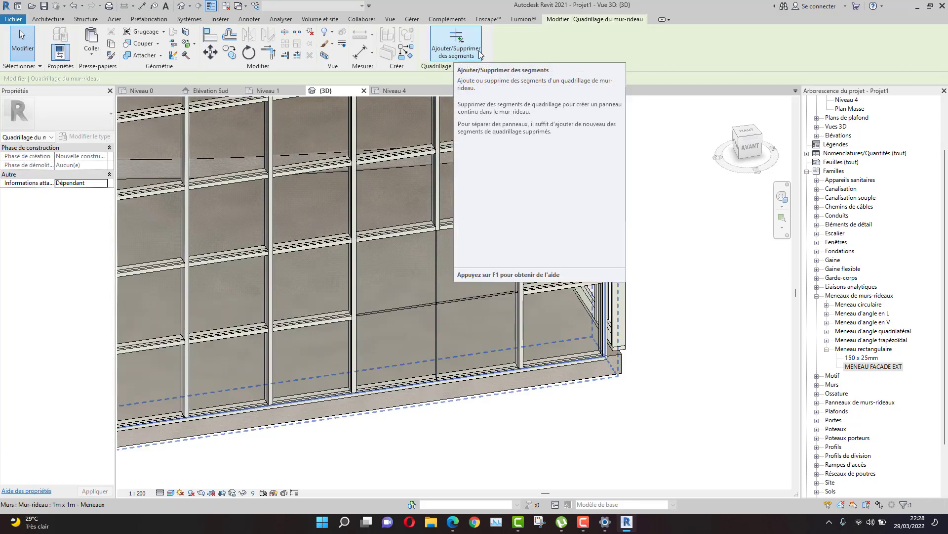
pyautogui.click(456, 46)
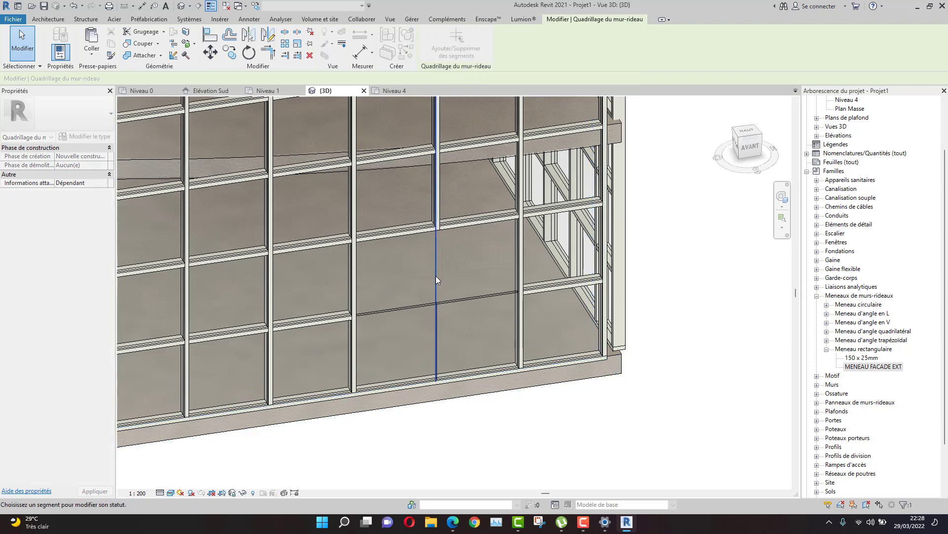
pyautogui.click(471, 301)
# Remove the horizontal grid segment on the corner side of the vertical grid line in the cleared bay.
pyautogui.click(470, 298)
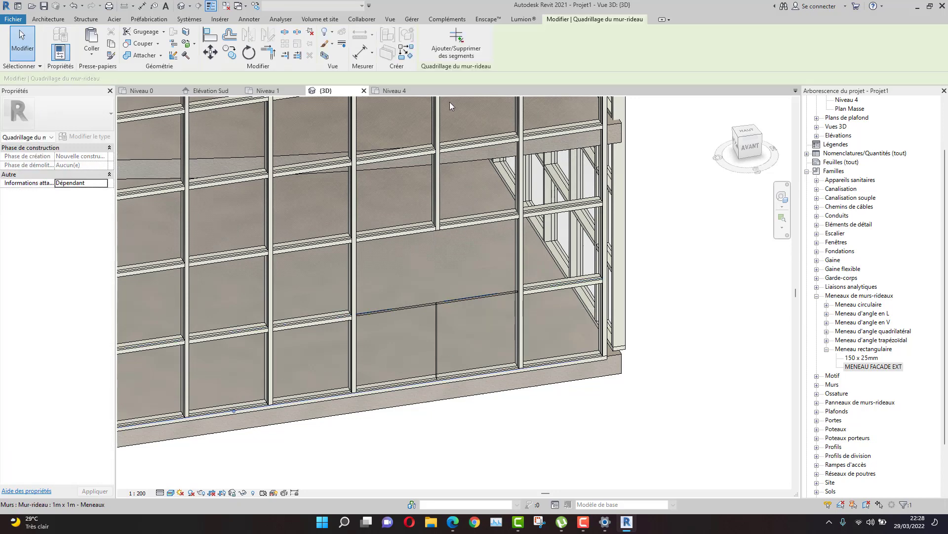
pyautogui.click(456, 46)
pyautogui.click(456, 298)
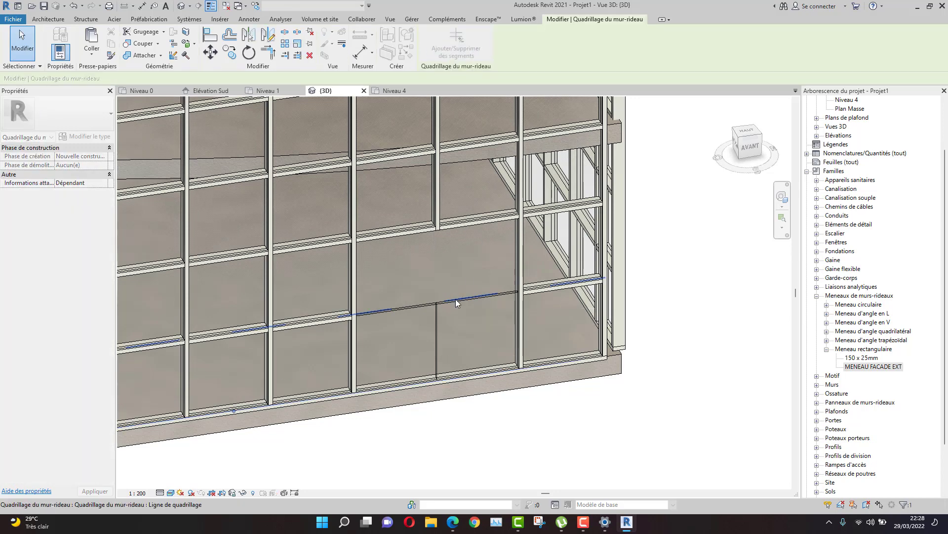
pyautogui.click(434, 340)
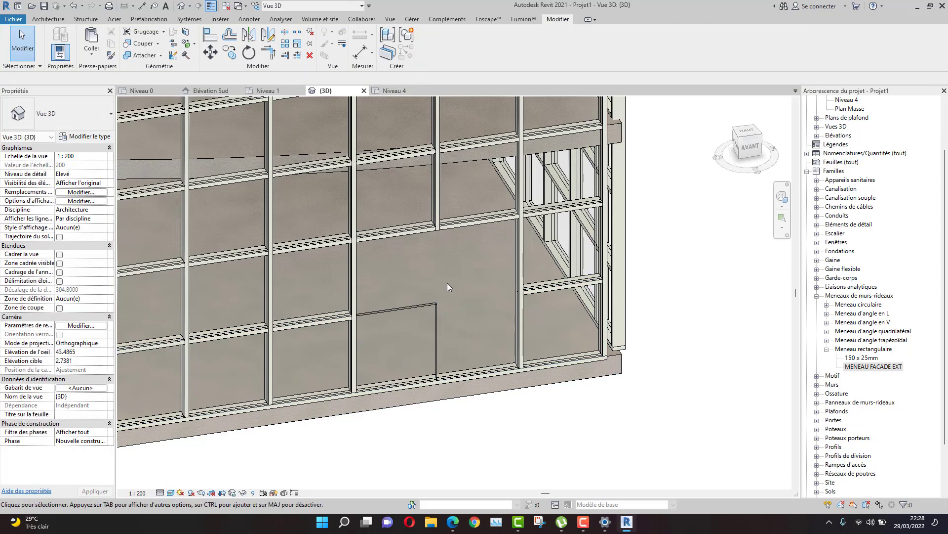
# Remove the lower segment of the vertical grid line to merge the cleared bay into a single glass panel.
pyautogui.click(436, 320)
pyautogui.click(456, 45)
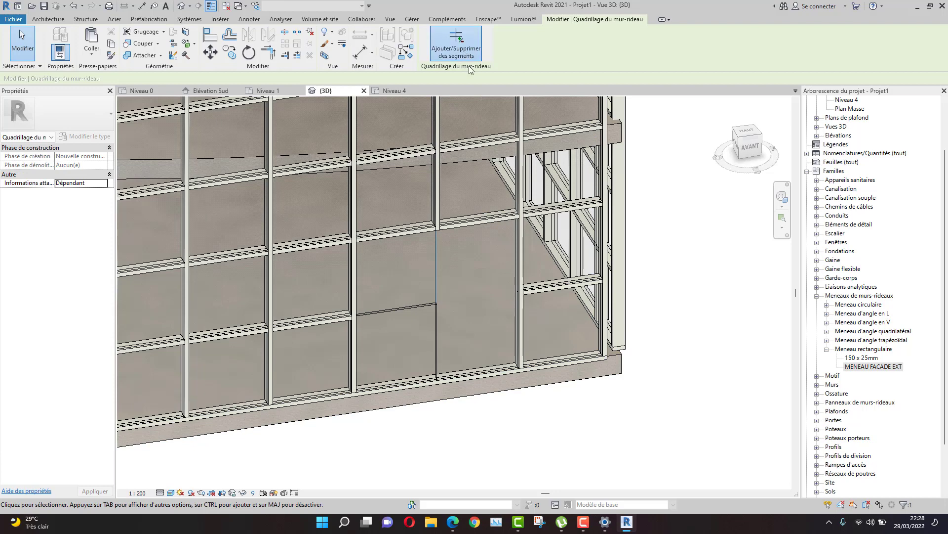
pyautogui.click(436, 321)
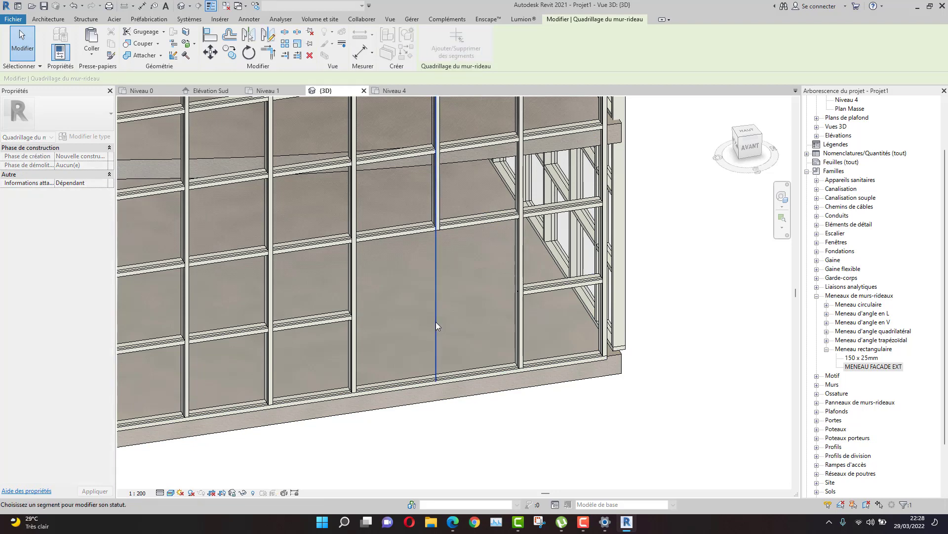
pyautogui.press('Escape')
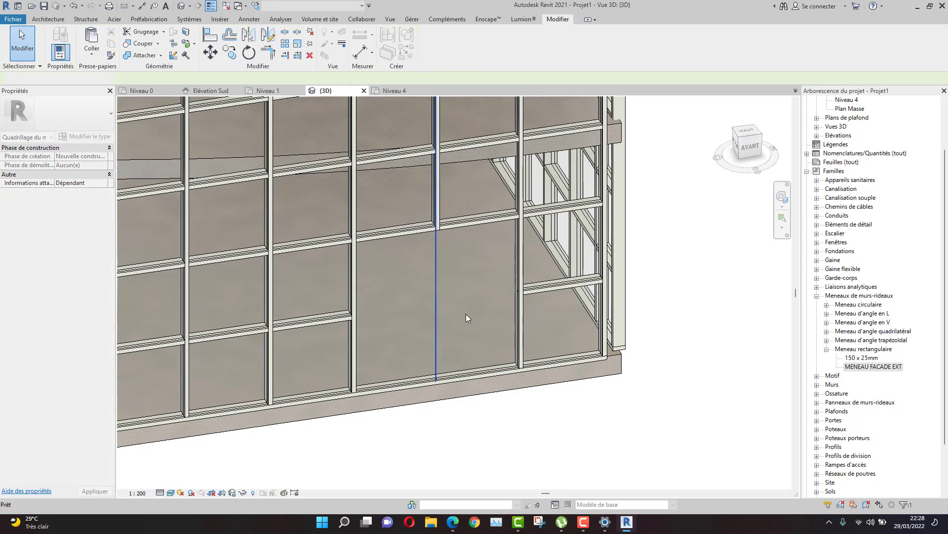
pyautogui.press('Escape')
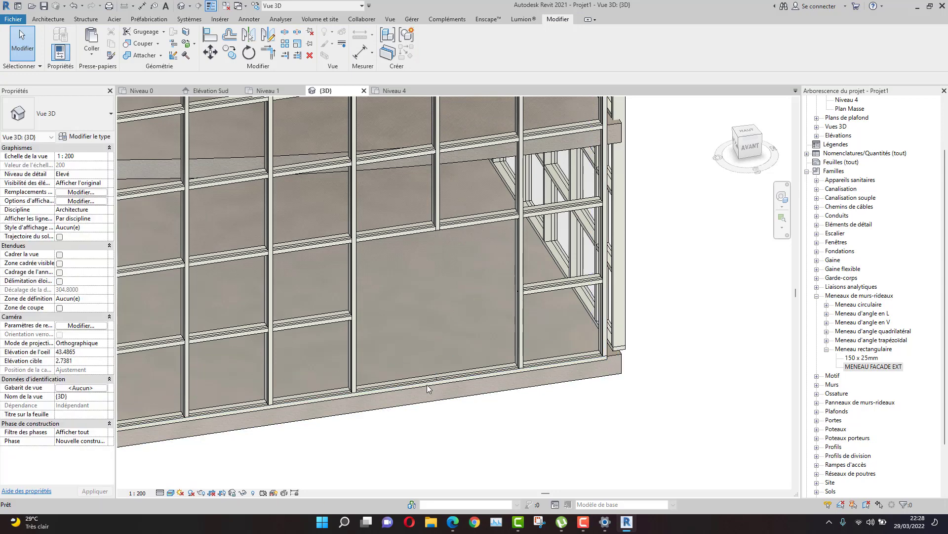
# Select the merged glass panel in the bottom rows of the facade and unpin it.
pyautogui.scroll(-2, 508, 293)
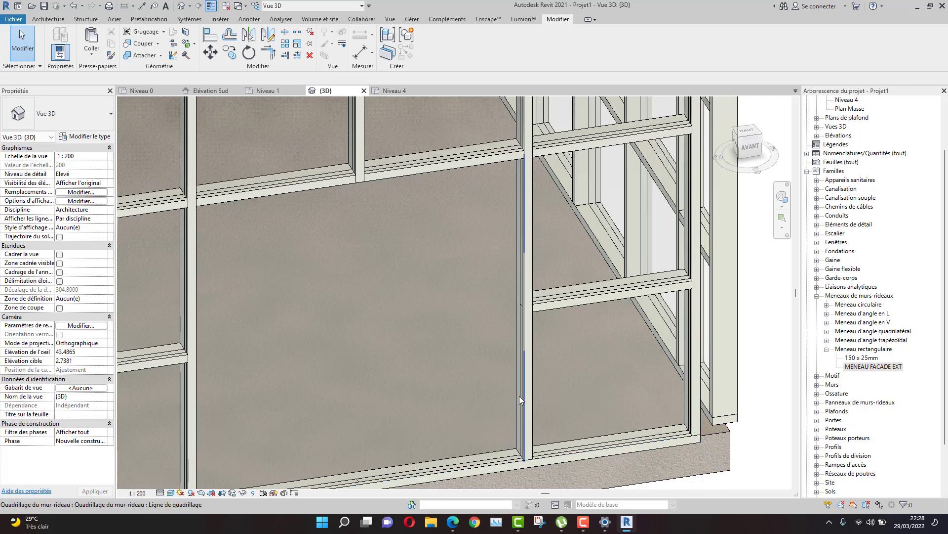
pyautogui.press('Tab')
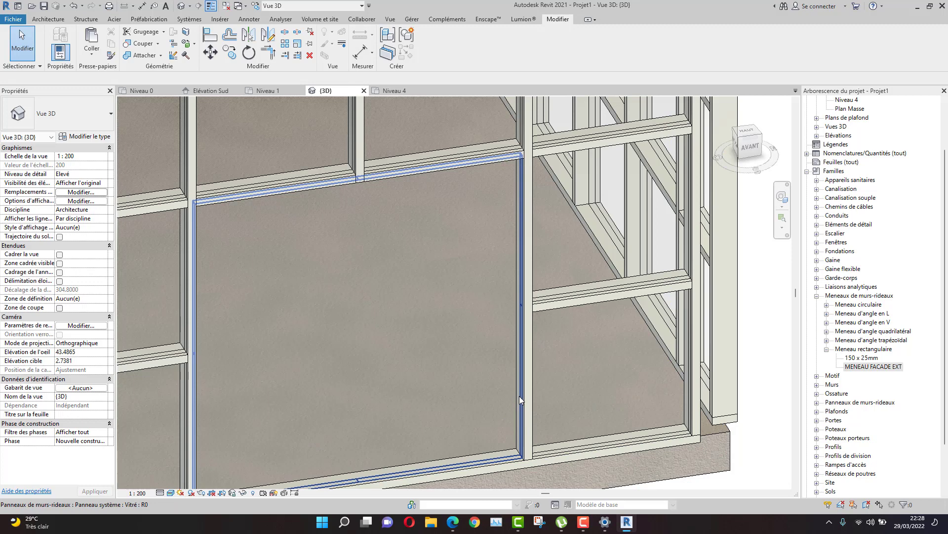
pyautogui.press('Tab')
pyautogui.press('Tab')
pyautogui.press('Tab')
pyautogui.press('Tab')
pyautogui.click(520, 395)
pyautogui.scroll(-4, 420, 346)
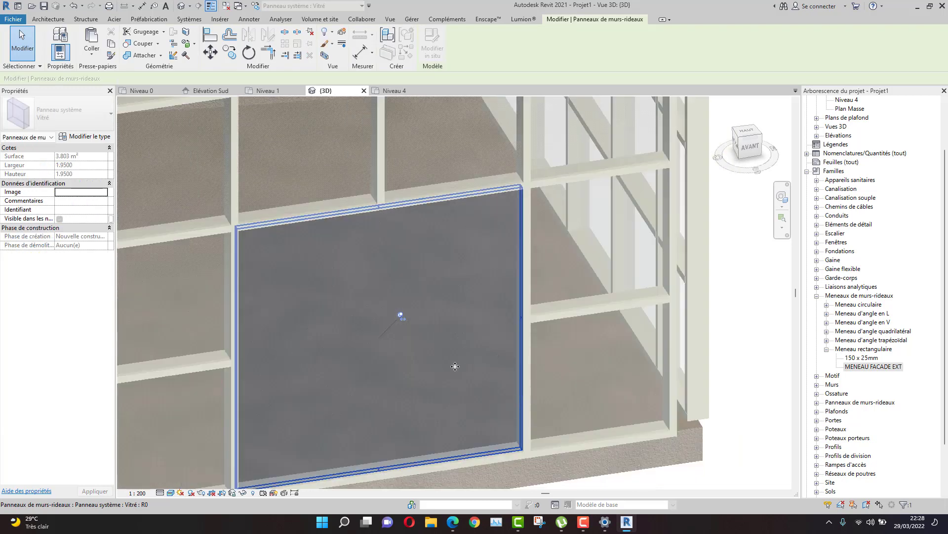
pyautogui.scroll(5, 437, 346)
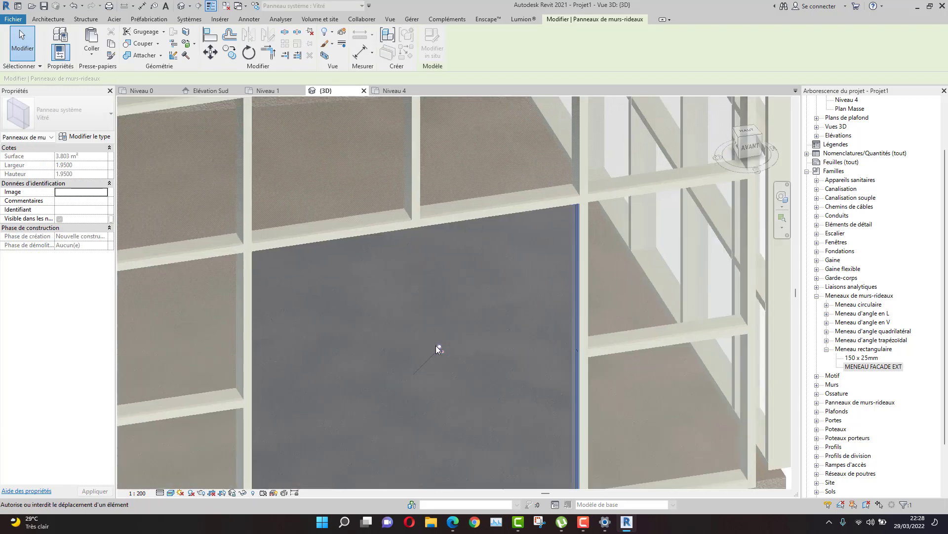
pyautogui.scroll(-5, 476, 328)
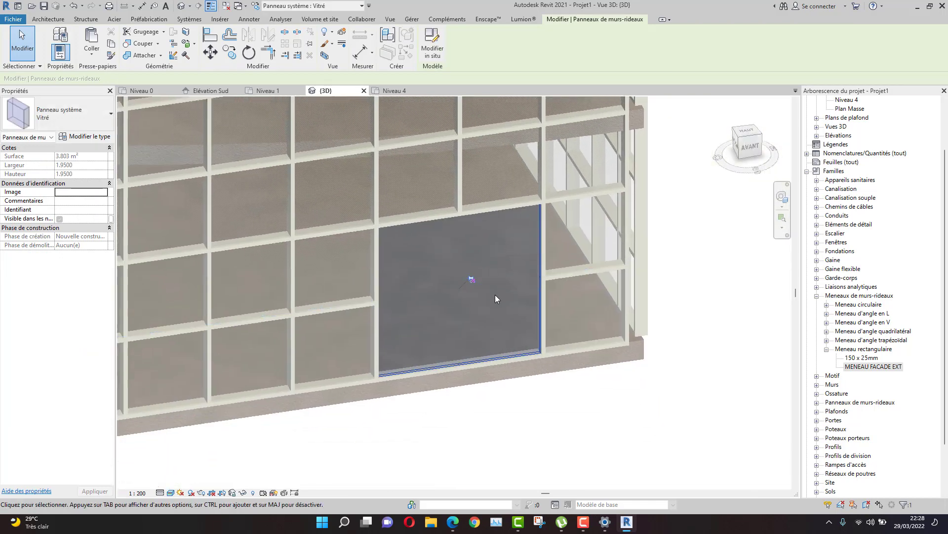
# Load the Coulissante vitrée.rfa door family from France > Portes > Murs-rideaux and apply it to the unpinned panel.
pyautogui.click(98, 140)
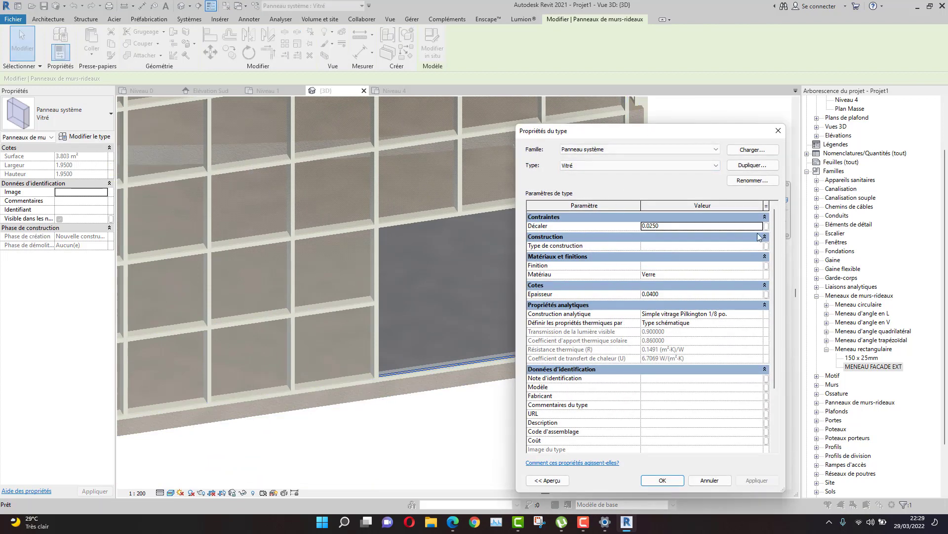
pyautogui.click(752, 150)
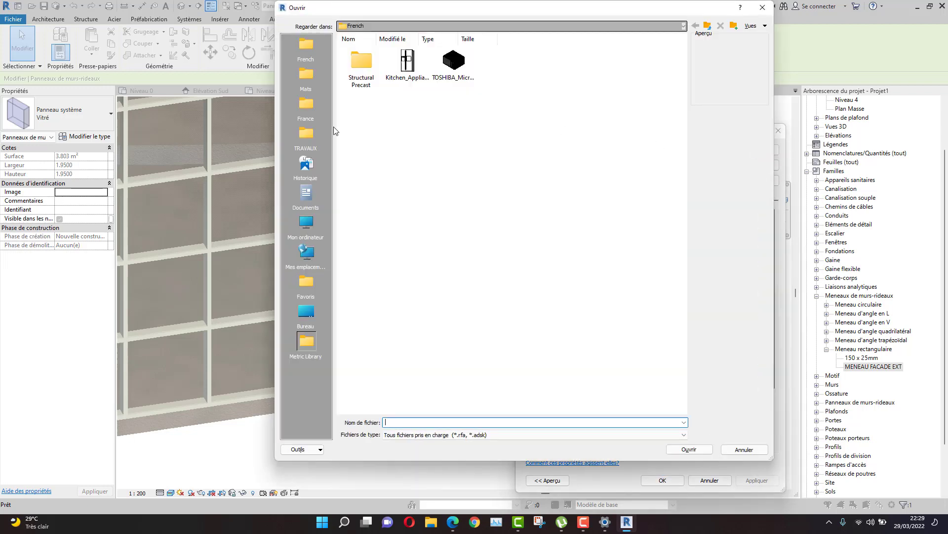
pyautogui.click(305, 106)
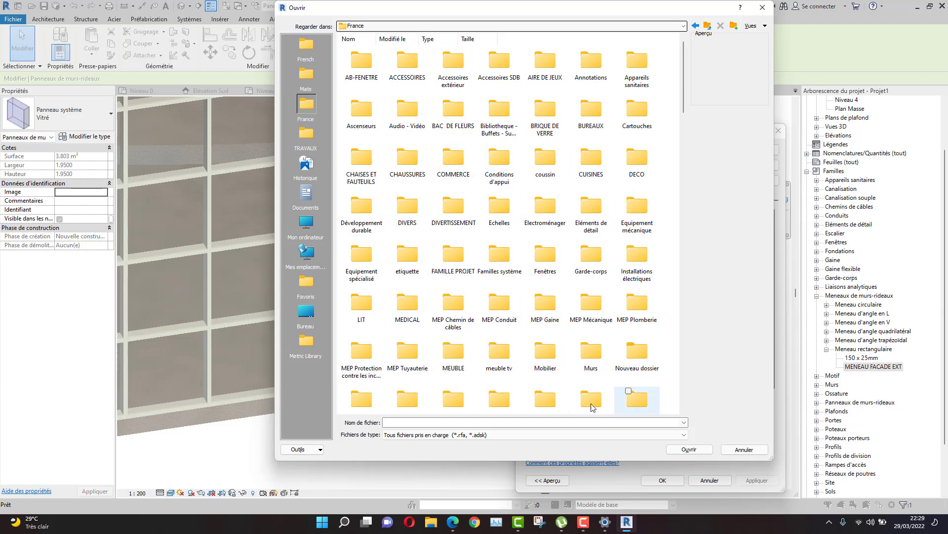
pyautogui.scroll(-3, 465, 383)
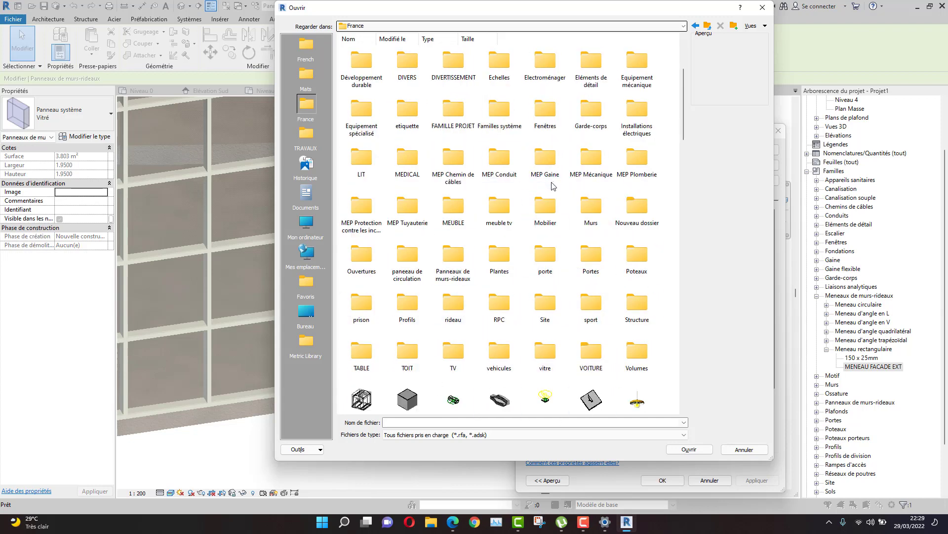
pyautogui.doubleClick(591, 264)
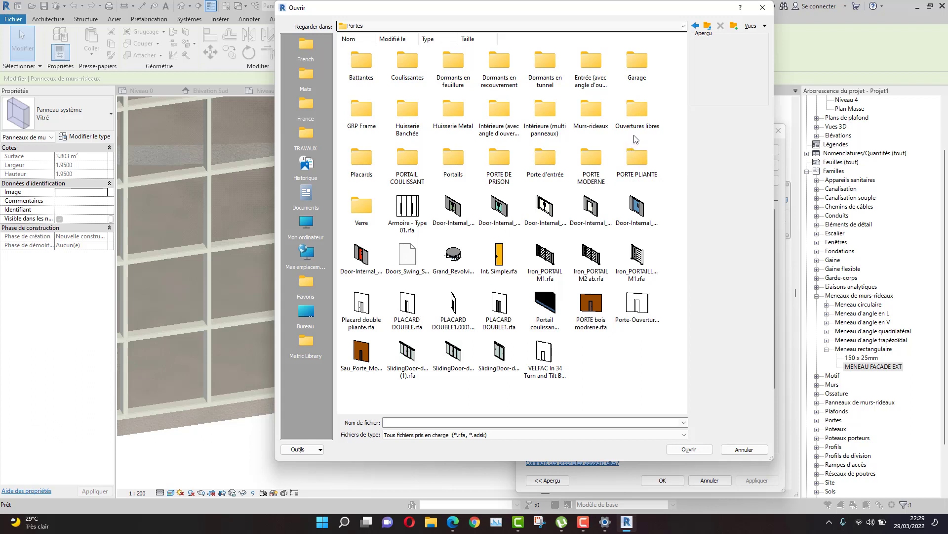
pyautogui.doubleClick(588, 112)
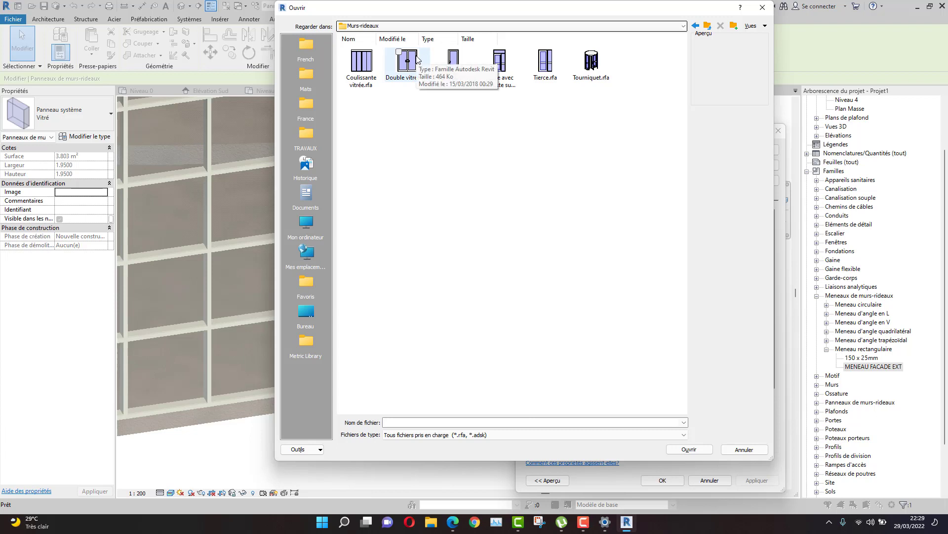
pyautogui.click(362, 63)
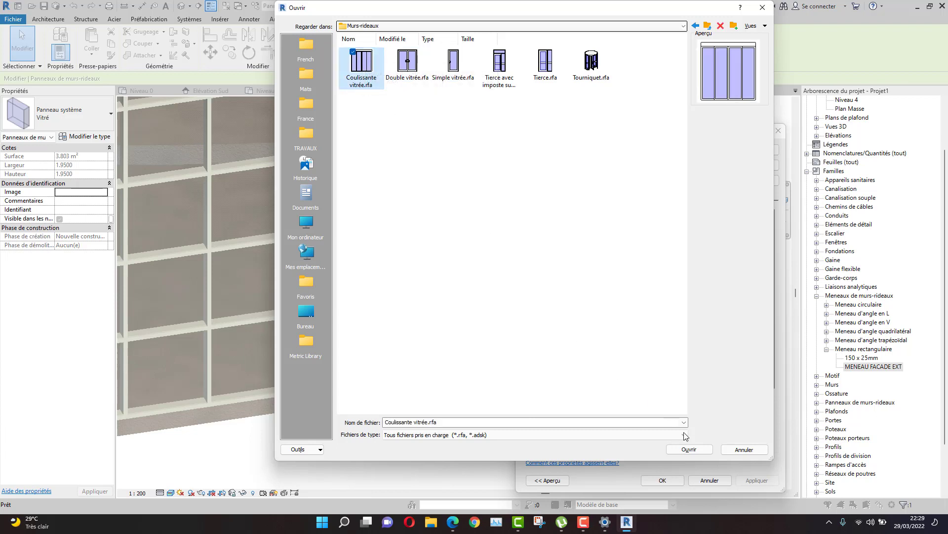
pyautogui.click(690, 450)
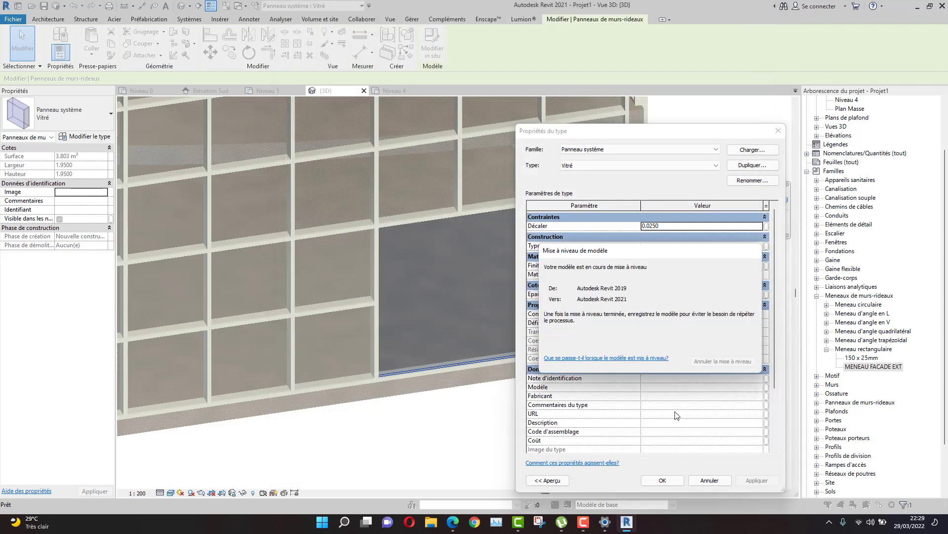
pyautogui.click(663, 481)
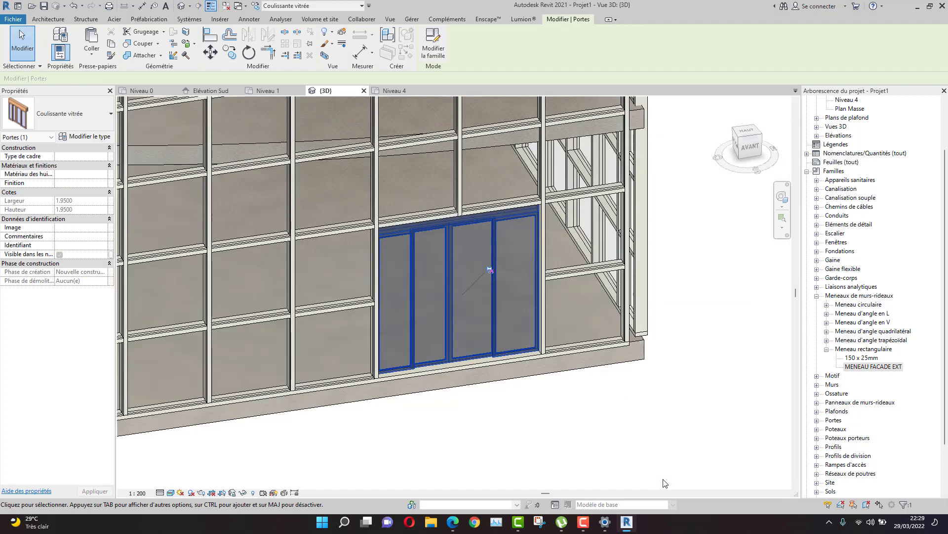
pyautogui.click(460, 416)
# Set the Panneau material of the sliding glazed door's type to Aluminium1, searching the project materials for "ALU".
pyautogui.moveTo(470, 417); pyautogui.dragTo(540, 365, button='middle')
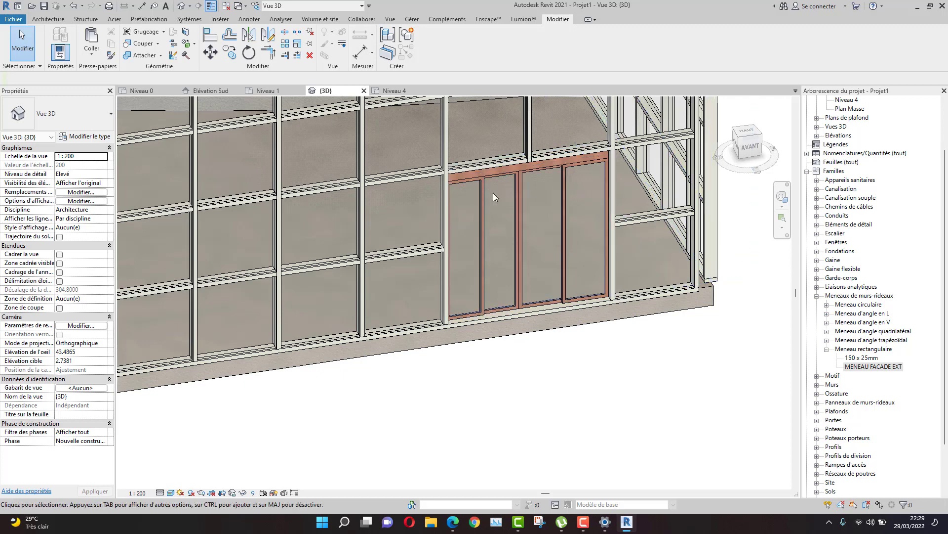
pyautogui.click(481, 201)
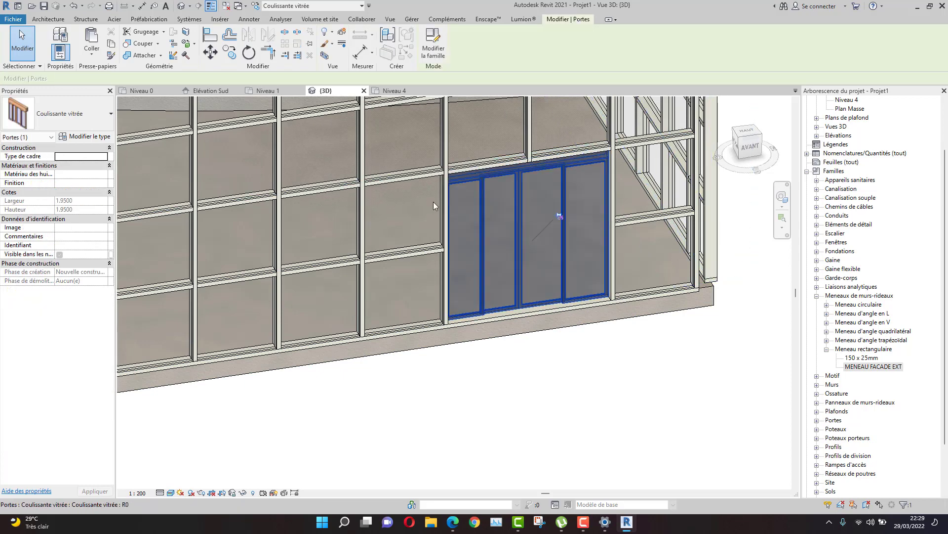
pyautogui.click(84, 137)
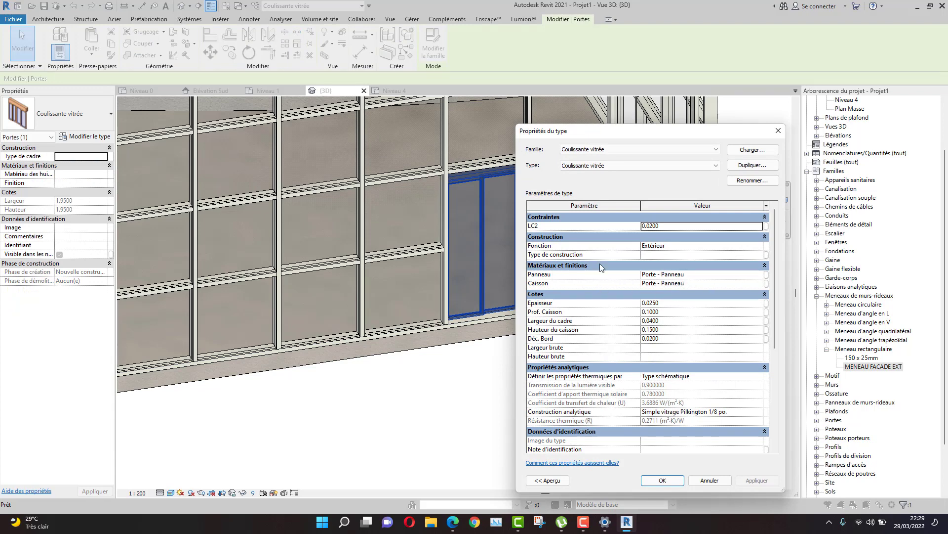
pyautogui.click(756, 276)
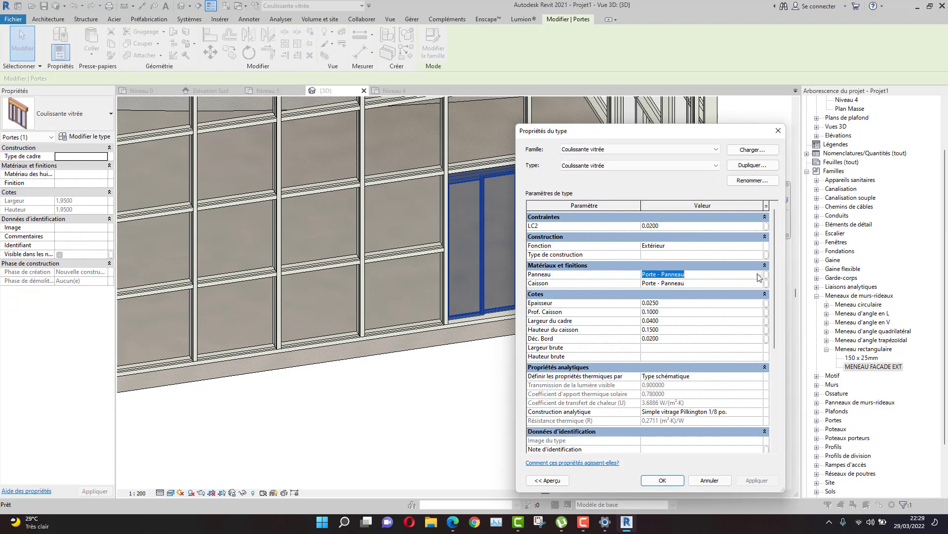
pyautogui.click(761, 275)
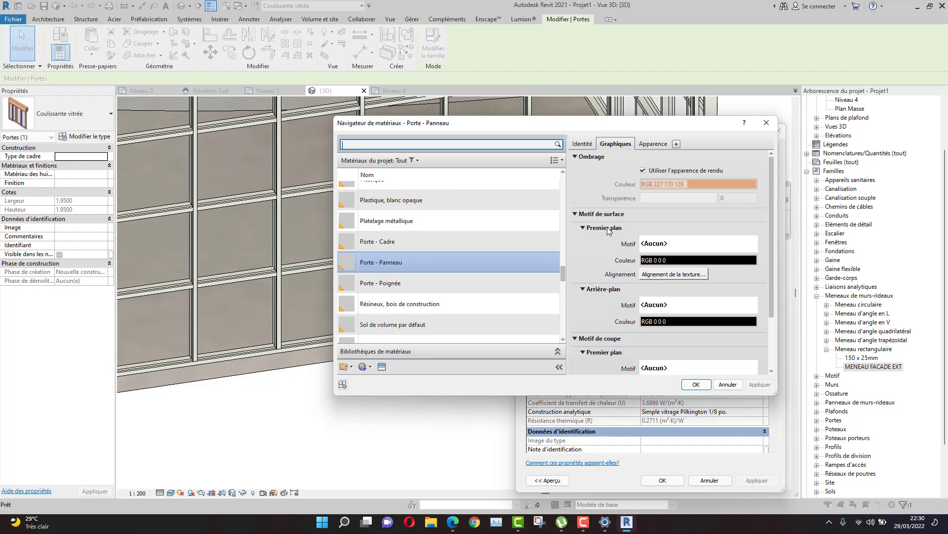
pyautogui.write('ALU')
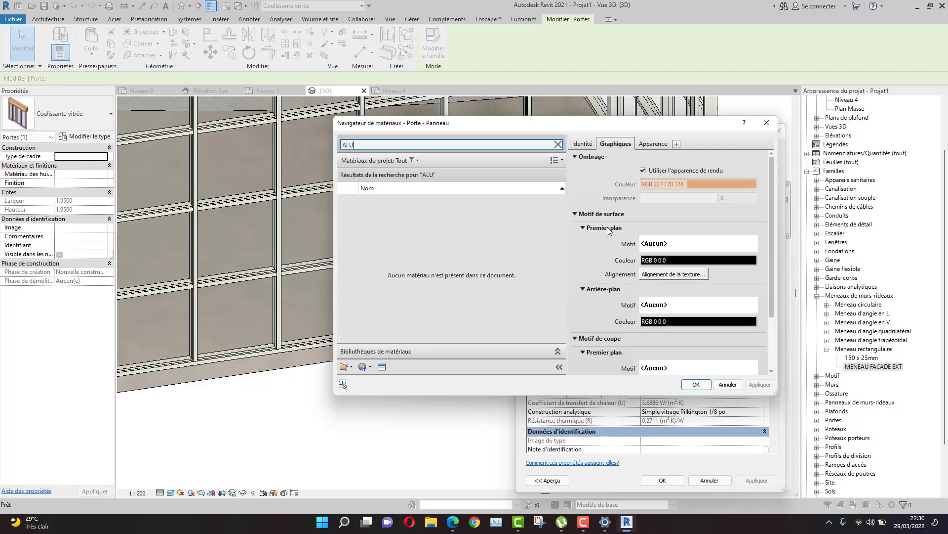
pyautogui.click(435, 213)
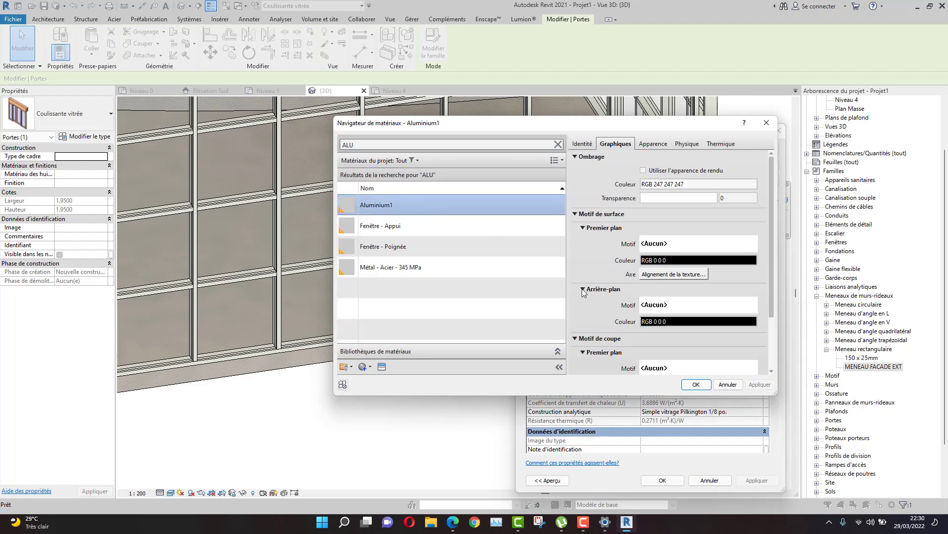
pyautogui.click(696, 384)
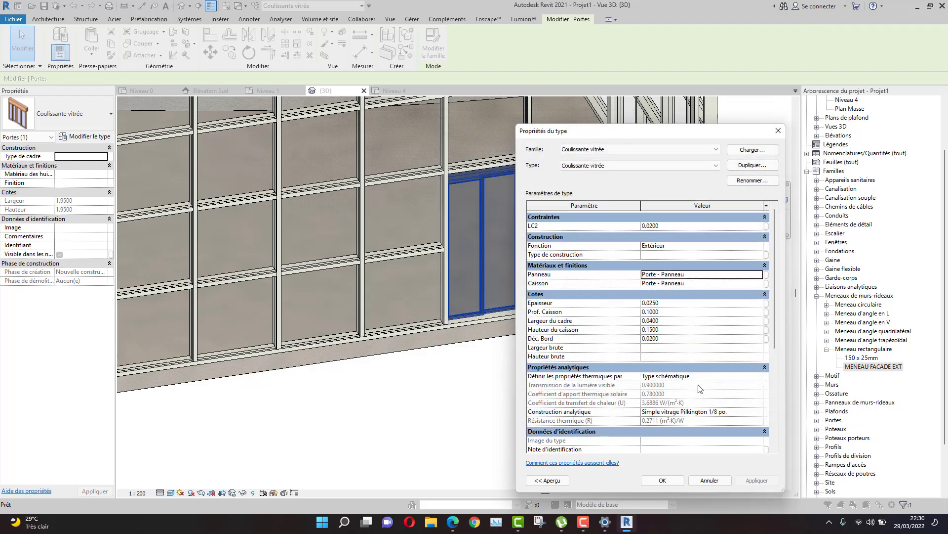
# Set the Caisson material of the door type to Aluminium1 and apply the type changes.
pyautogui.click(692, 283)
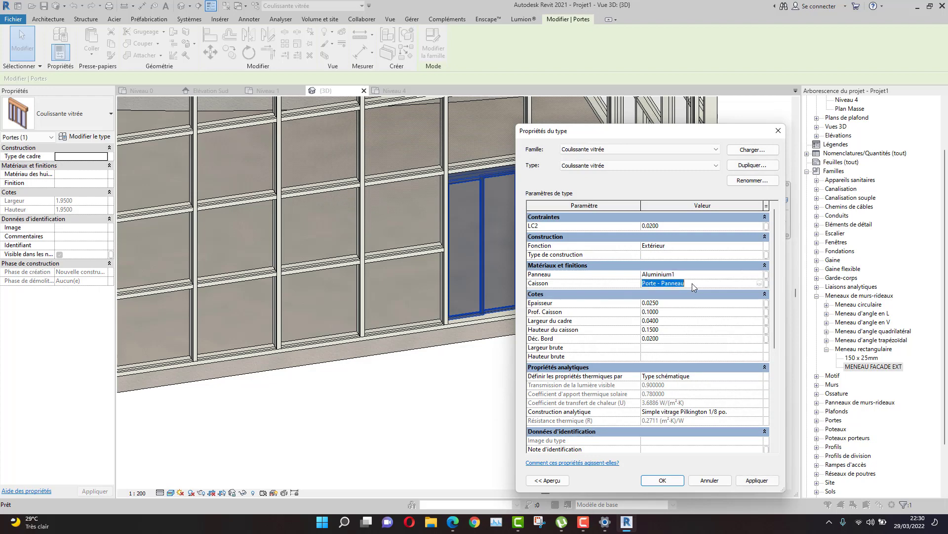
pyautogui.write('Aluminium1')
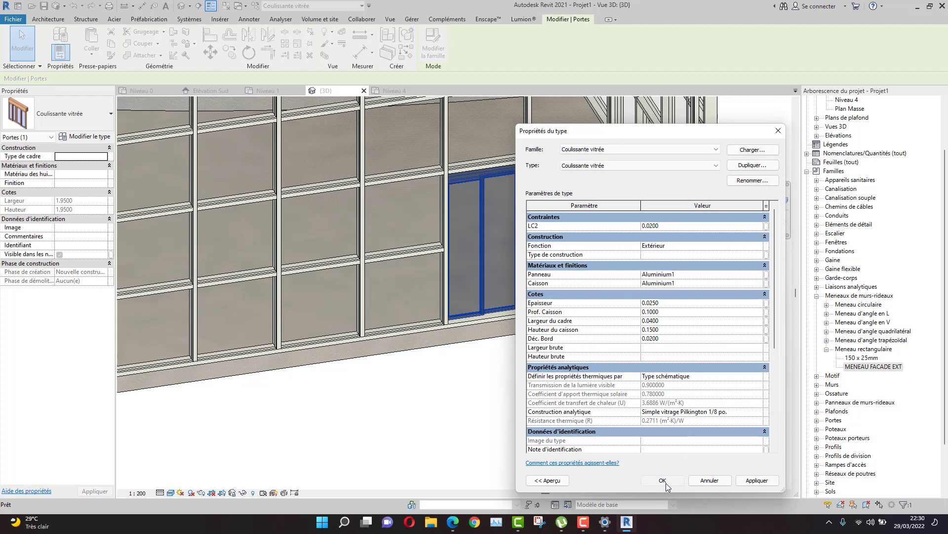
pyautogui.click(666, 482)
pyautogui.click(538, 401)
pyautogui.scroll(-3, 538, 401)
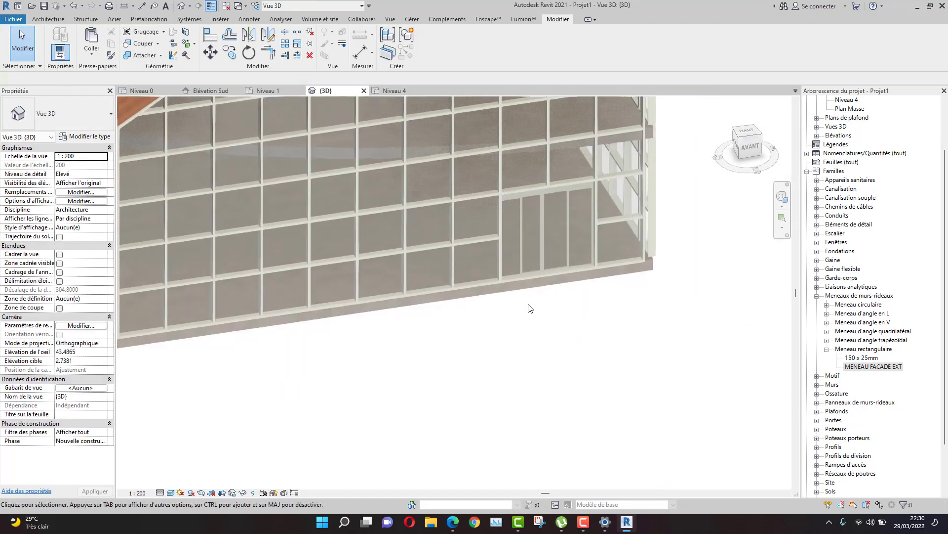
# Examine the wood mullions and the glazed corner facade with its sliding door from several angles in the 3D view.
pyautogui.scroll(-5, 521, 258)
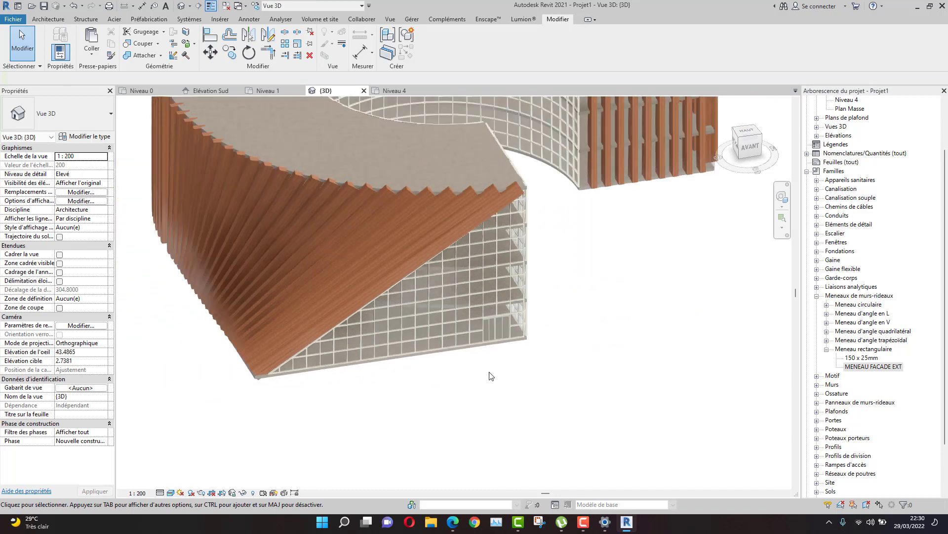
pyautogui.scroll(-2, 508, 376)
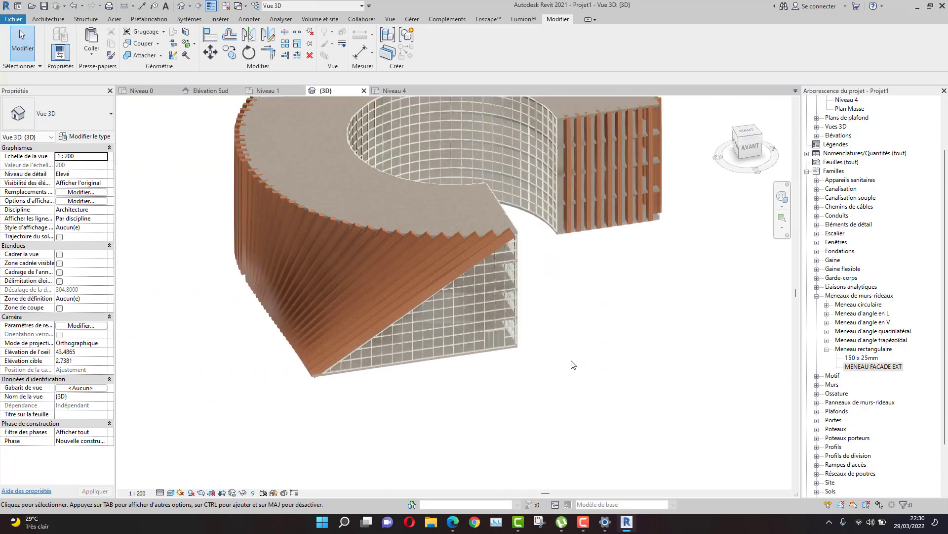
pyautogui.keyDown('shift'); pyautogui.moveTo(572, 365); pyautogui.dragTo(551, 410, button='middle'); pyautogui.keyUp('shift')
pyautogui.scroll(5, 451, 408)
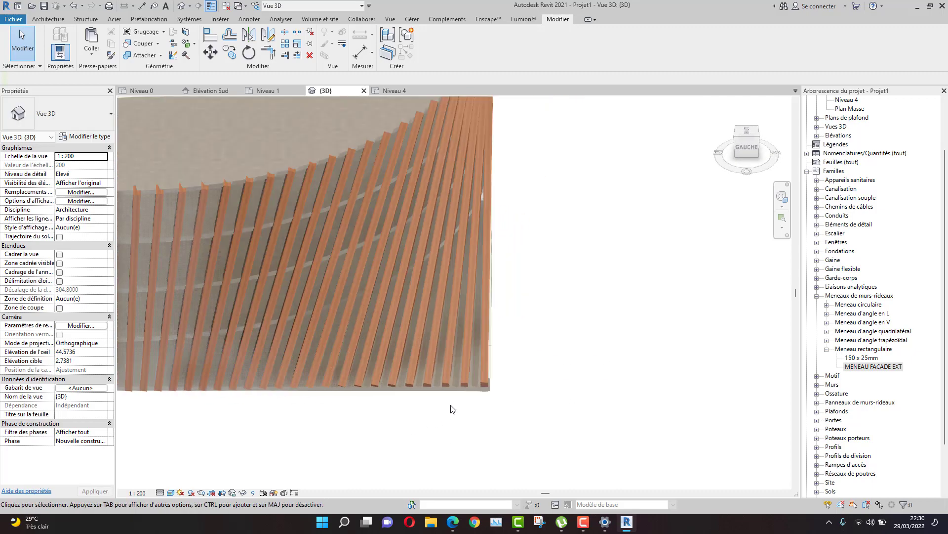
pyautogui.keyDown('shift'); pyautogui.moveTo(450, 408); pyautogui.dragTo(405, 404, button='middle'); pyautogui.keyUp('shift')
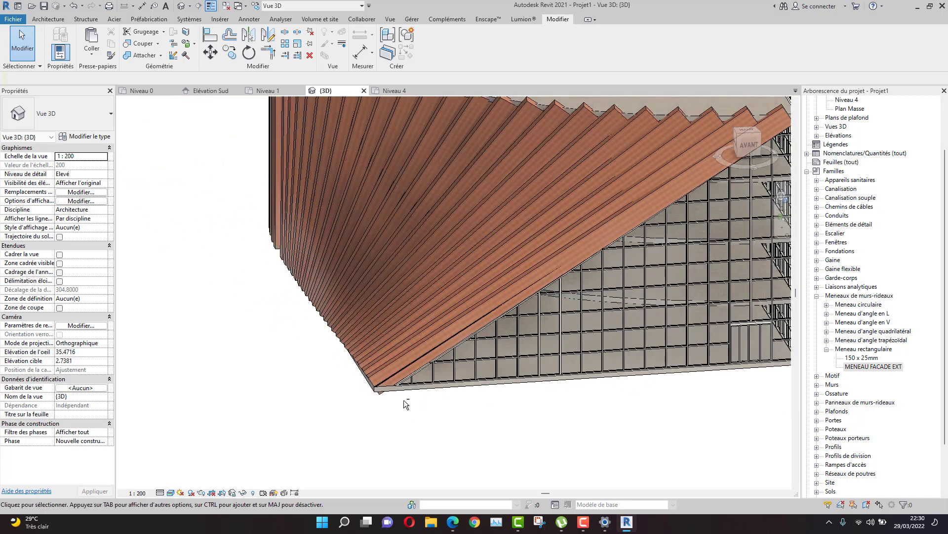
pyautogui.scroll(-1, 398, 387)
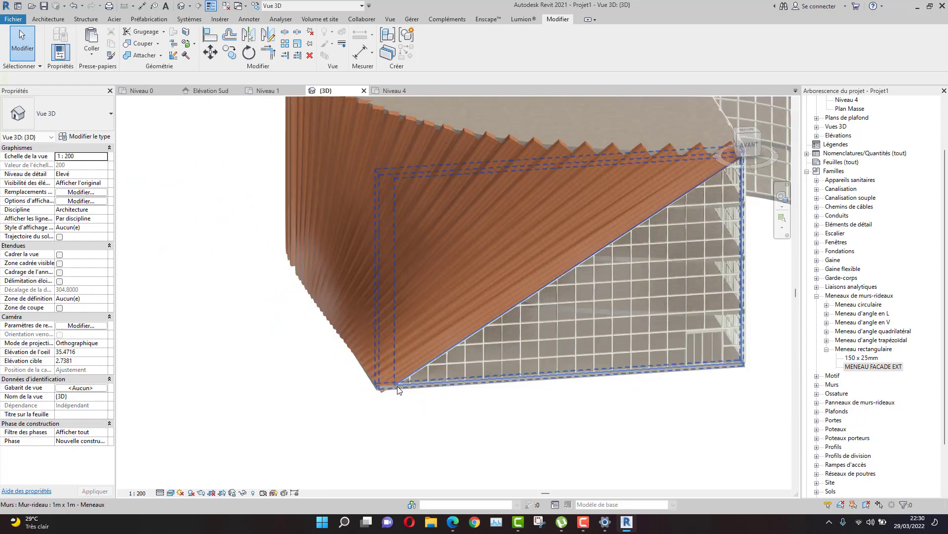
pyautogui.scroll(-2, 399, 390)
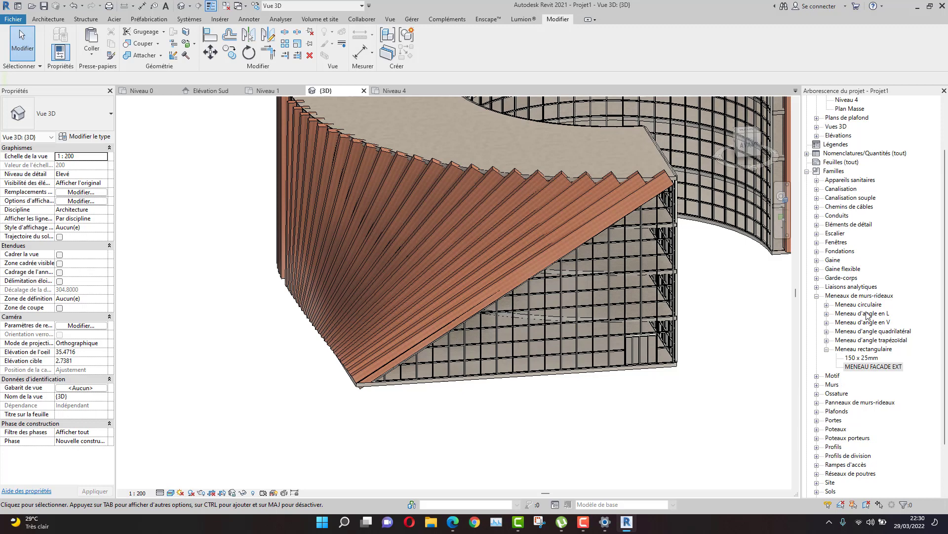
# Set the Epaisseur of the MENEAU FACADE EXT rectangular mullion type to 1.5.
pyautogui.scroll(1, 861, 371)
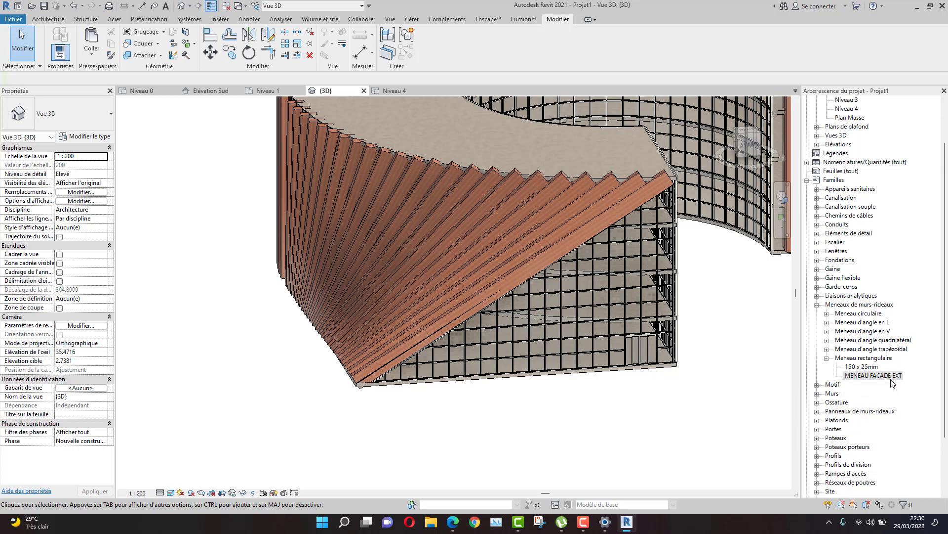
pyautogui.doubleClick(874, 375)
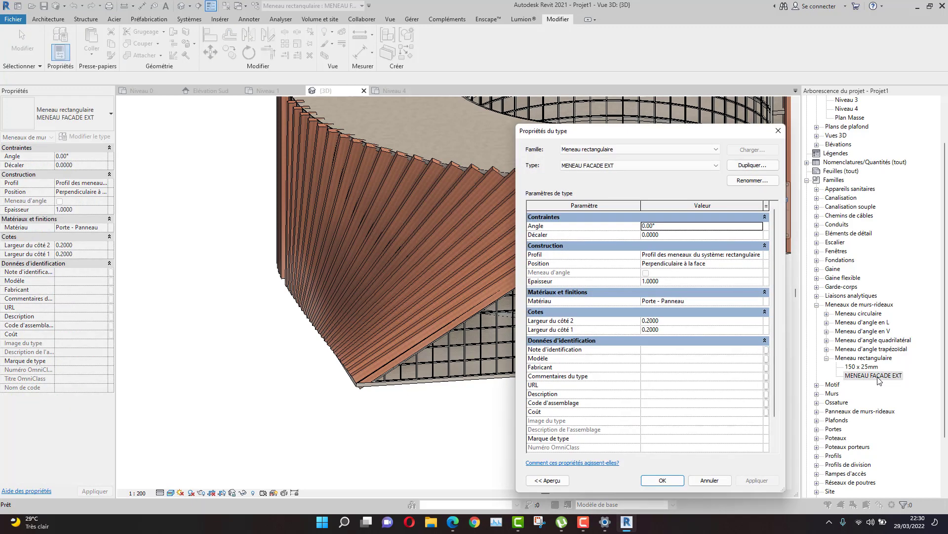
pyautogui.click(680, 281)
pyautogui.write('2')
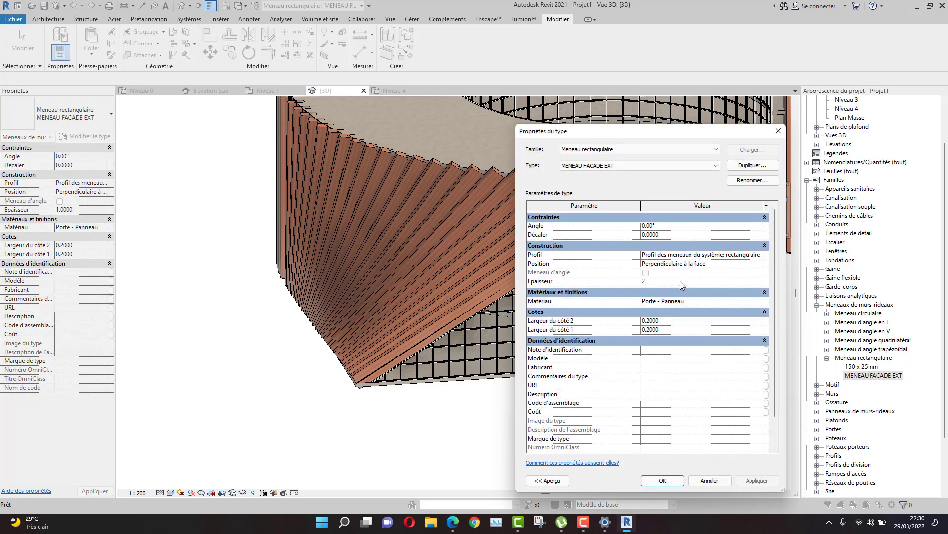
pyautogui.press('BackSpace')
pyautogui.write('1.5')
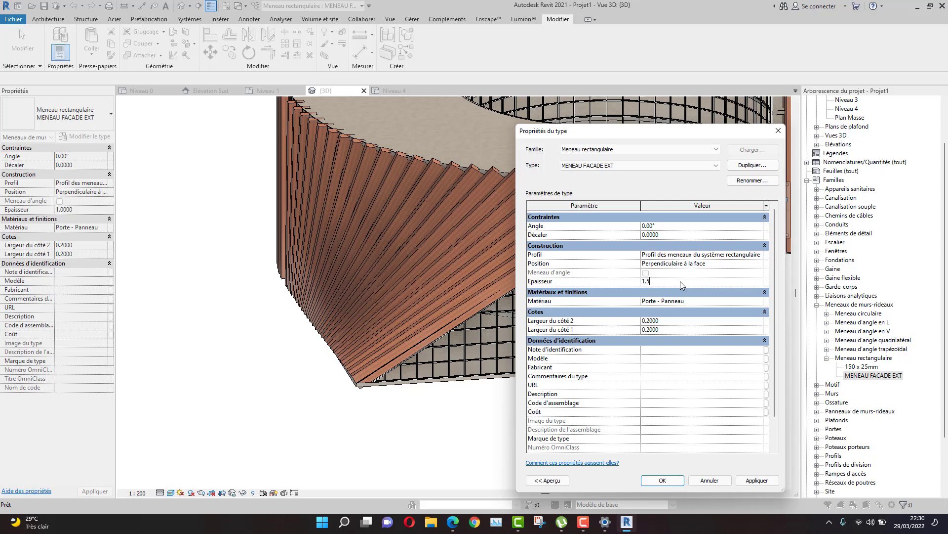
pyautogui.click(666, 479)
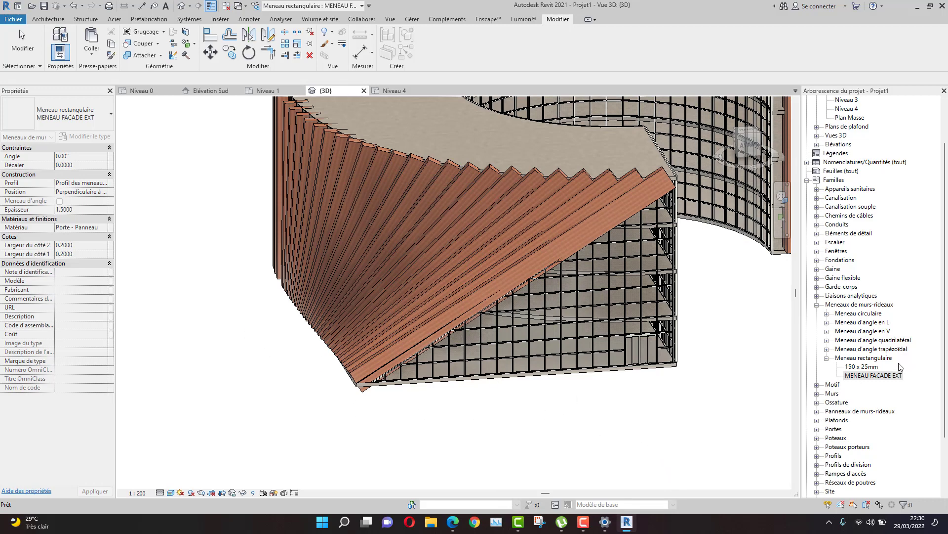
# Set the Epaisseur of the MENEAU FACADE EXT mullion type to 2, apply it and clear the selection.
pyautogui.click(885, 376)
pyautogui.click(860, 373)
pyautogui.click(882, 398)
pyautogui.doubleClick(883, 376)
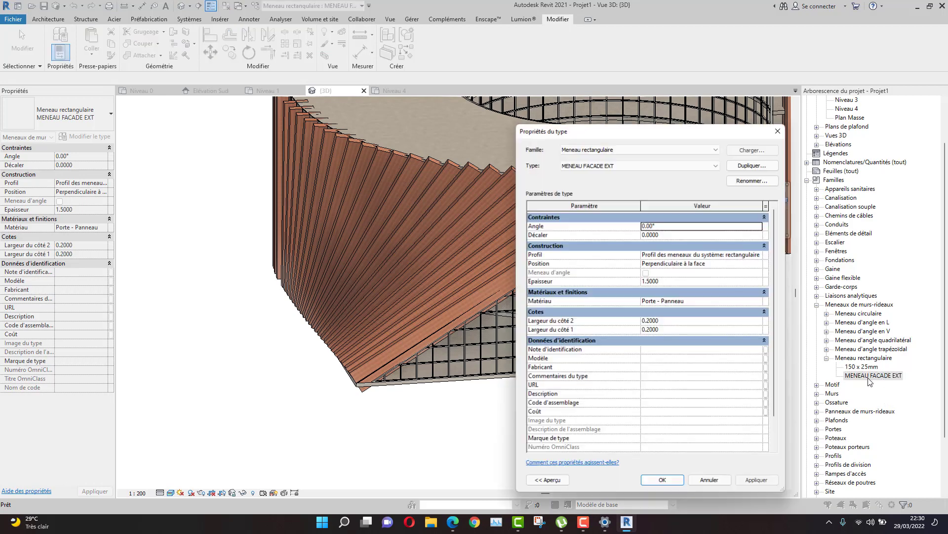
pyautogui.click(665, 281)
pyautogui.write('2')
pyautogui.press('Return')
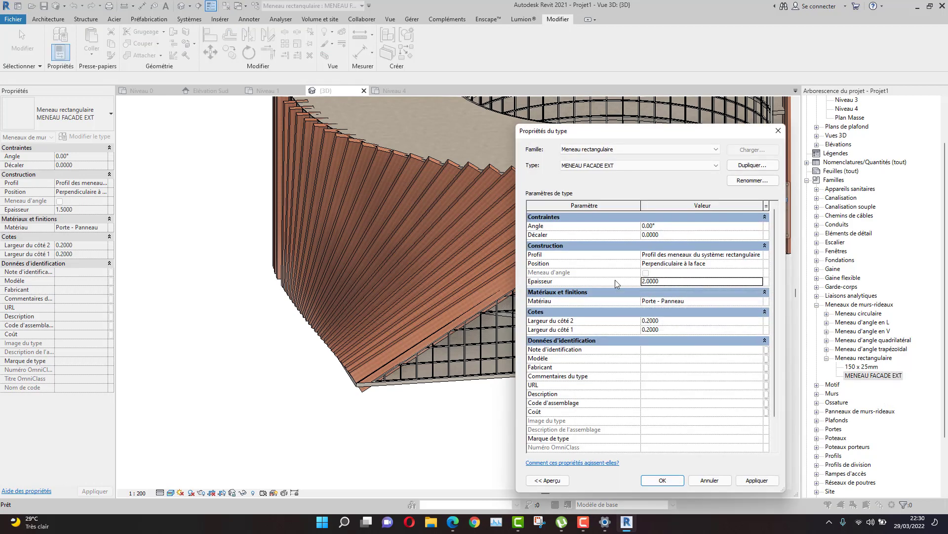
pyautogui.click(757, 480)
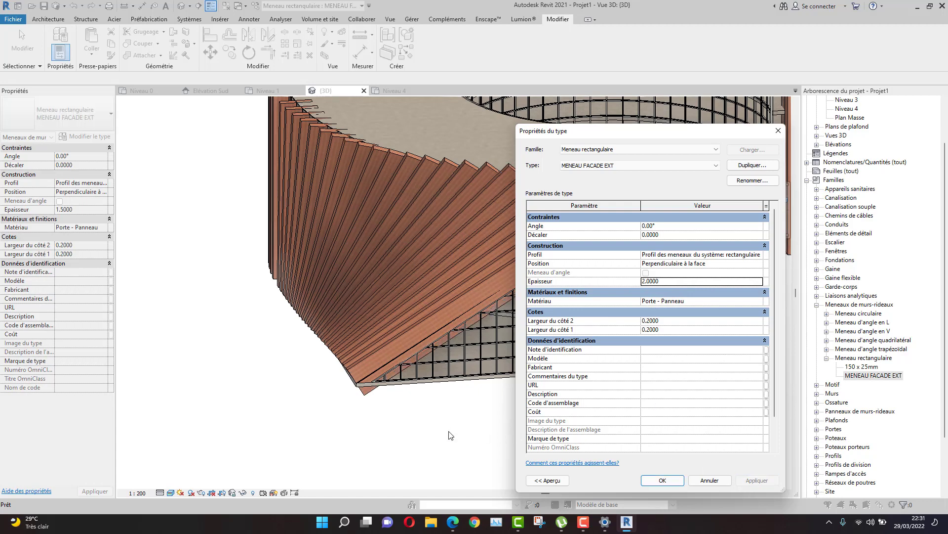
pyautogui.click(662, 480)
pyautogui.scroll(-2, 518, 434)
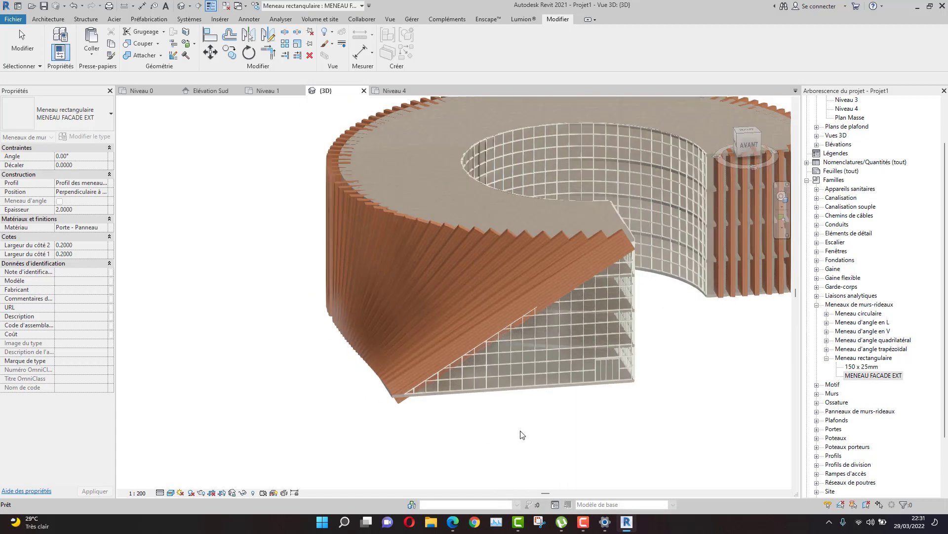
pyautogui.click(544, 438)
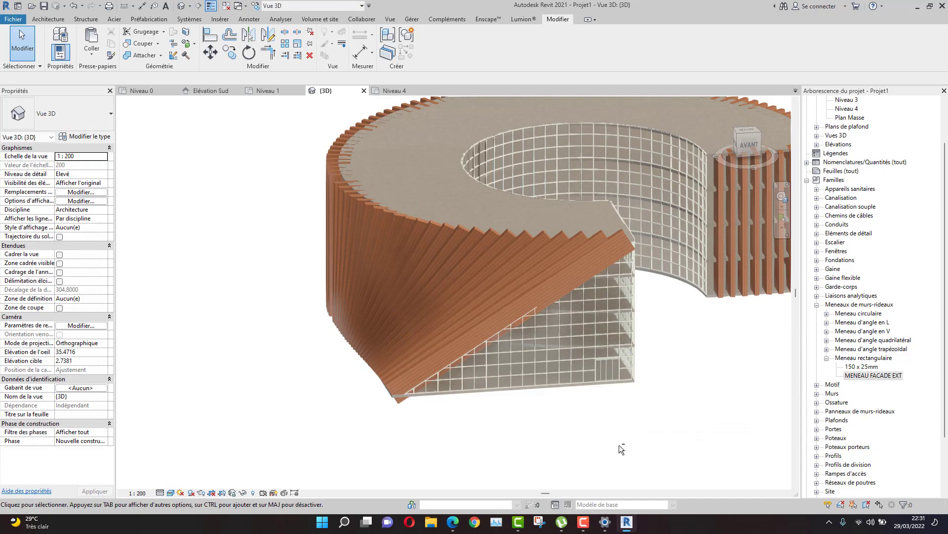
# Set the Quadrillage 1 Espacement of the wood-mullioned curtain system's type to 2.
pyautogui.keyDown('shift'); pyautogui.moveTo(622, 449); pyautogui.dragTo(776, 414, button='middle'); pyautogui.keyUp('shift')
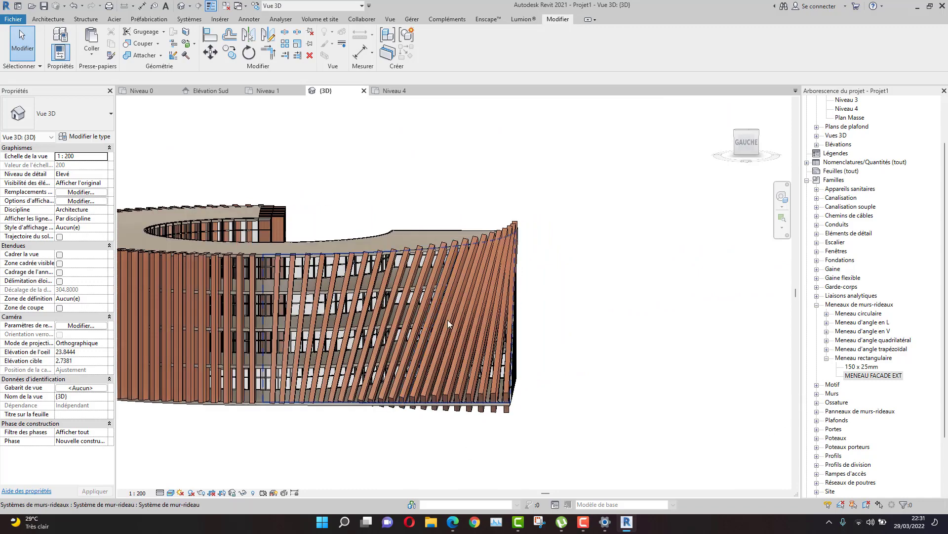
pyautogui.keyDown('shift'); pyautogui.moveTo(607, 396); pyautogui.dragTo(568, 413, button='middle'); pyautogui.keyUp('shift')
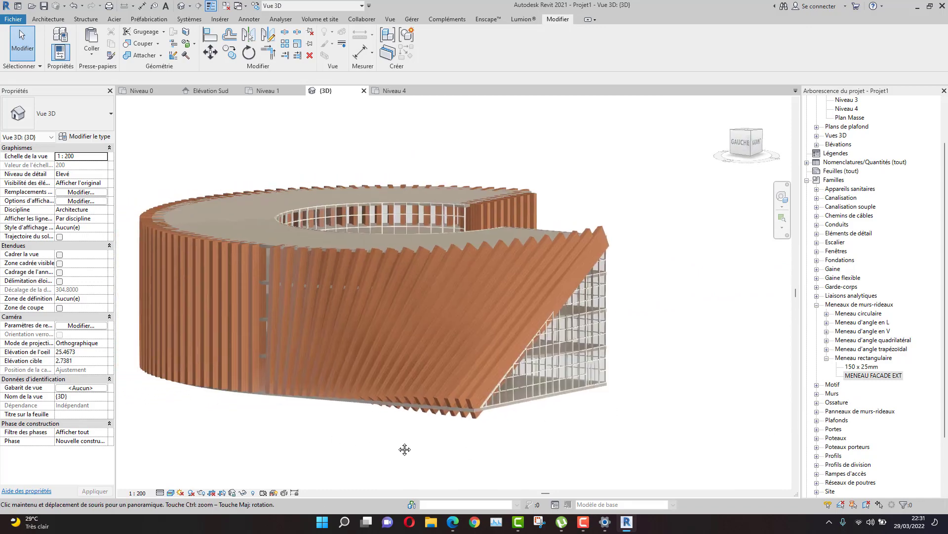
pyautogui.keyDown('shift'); pyautogui.moveTo(403, 447); pyautogui.dragTo(295, 248, button='middle'); pyautogui.keyUp('shift')
pyautogui.scroll(6, 295, 247)
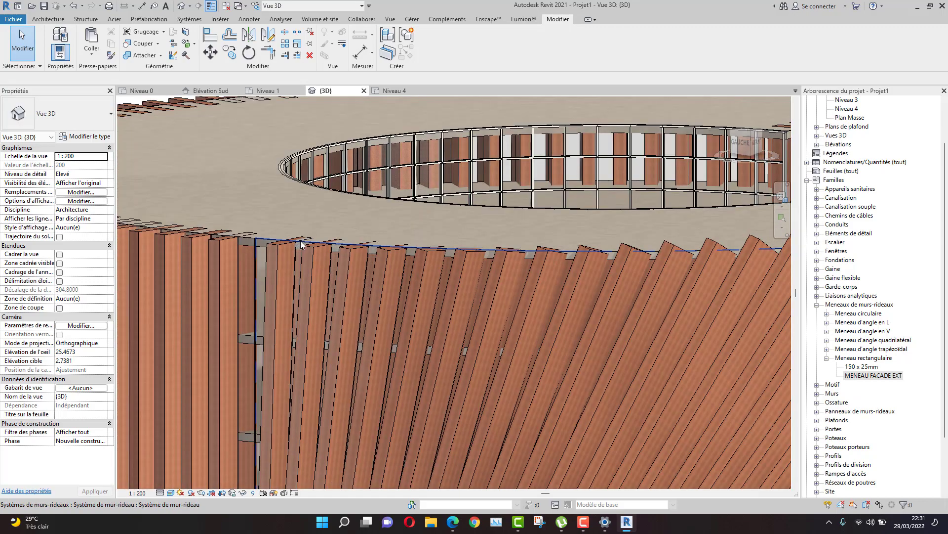
pyautogui.click(301, 244)
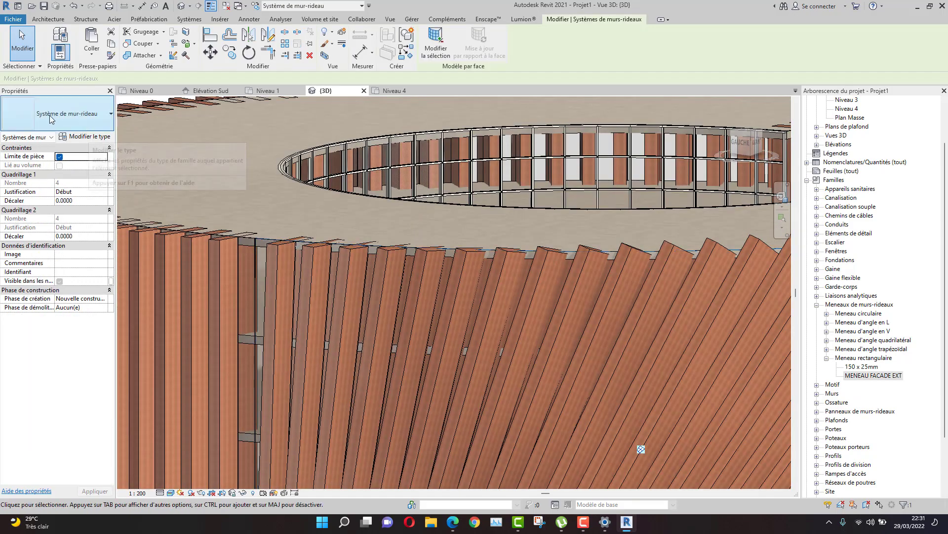
pyautogui.click(90, 136)
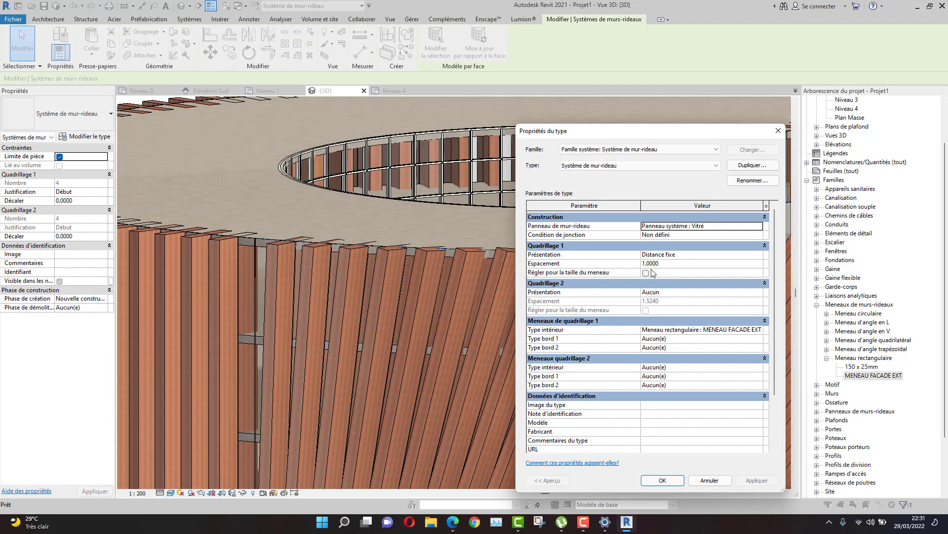
pyautogui.click(668, 263)
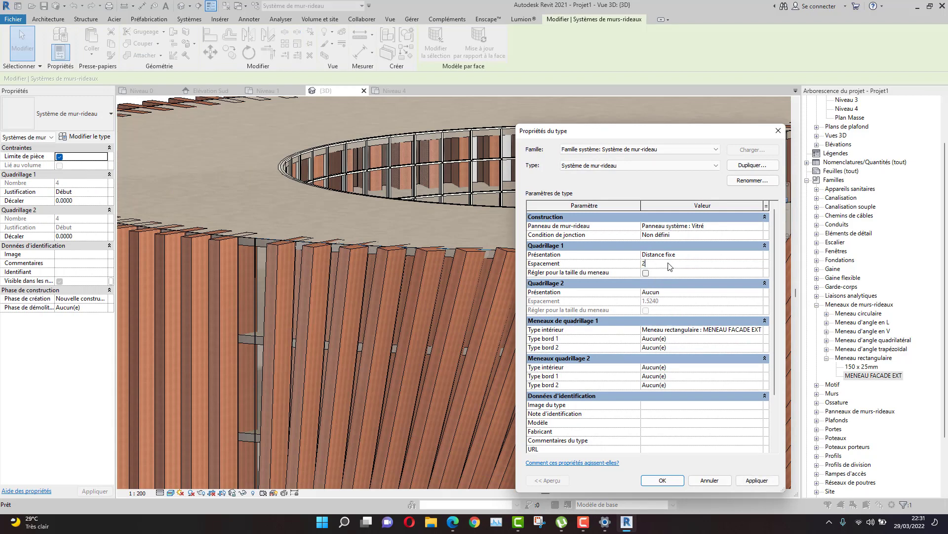
pyautogui.click(665, 482)
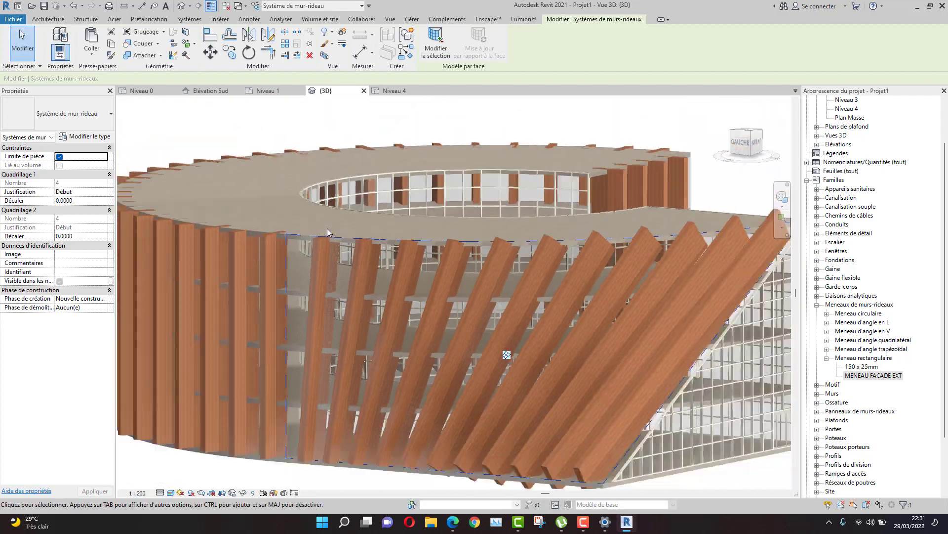
# Deselect the curtain system and examine the wider-spaced wood mullions around the whole building.
pyautogui.scroll(-5, 327, 228)
pyautogui.keyDown('shift'); pyautogui.moveTo(465, 390); pyautogui.dragTo(721, 450, button='middle'); pyautogui.keyUp('shift')
pyautogui.press('Escape')
pyautogui.scroll(2, 512, 402)
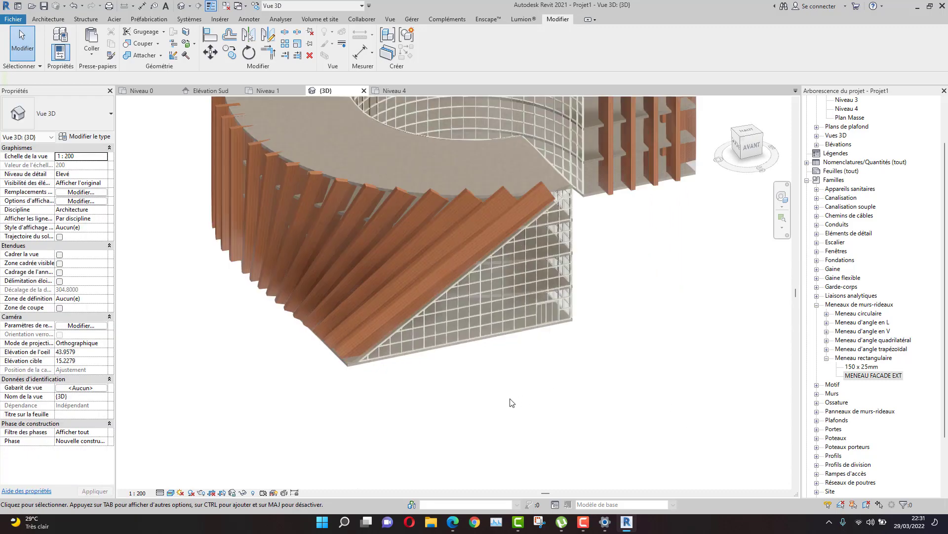
pyautogui.scroll(2, 513, 403)
pyautogui.scroll(-5, 521, 404)
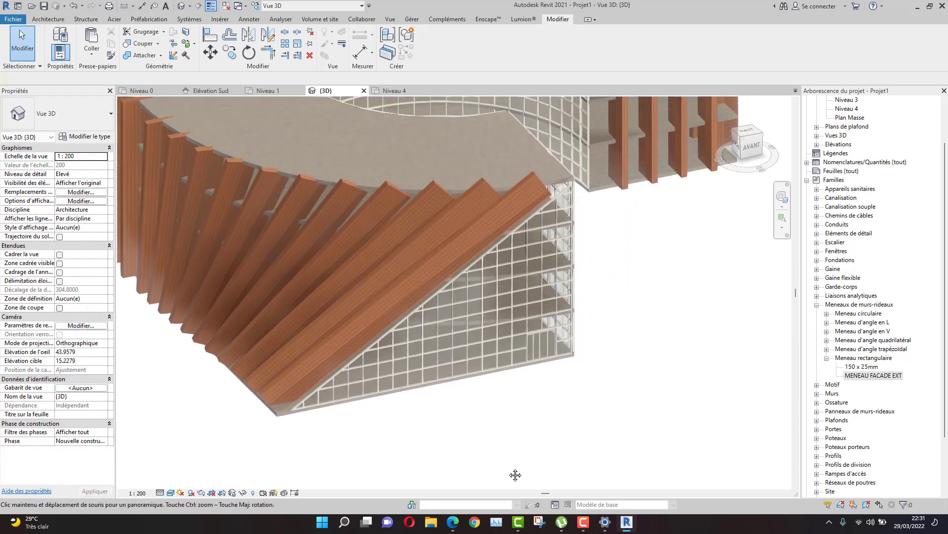
pyautogui.moveTo(540, 416)
pyautogui.keyDown('shift'); pyautogui.mouseDown(button='middle')
pyautogui.moveTo(544, 407)
pyautogui.moveTo(576, 452)
pyautogui.moveTo(593, 405)
pyautogui.moveTo(519, 416)
pyautogui.moveTo(479, 410)
pyautogui.moveTo(581, 432)
pyautogui.moveTo(508, 455)
pyautogui.moveTo(508, 444)
pyautogui.mouseUp(button='middle'); pyautogui.keyUp('shift')
pyautogui.keyDown('shift'); pyautogui.moveTo(452, 439); pyautogui.dragTo(546, 438, button='middle'); pyautogui.keyUp('shift')
pyautogui.moveTo(568, 387); pyautogui.dragTo(587, 338, button='middle')
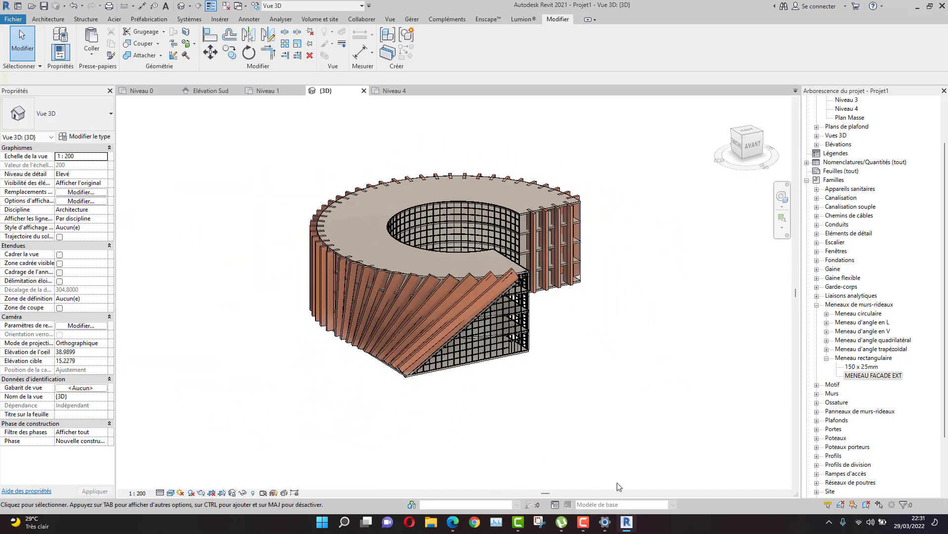